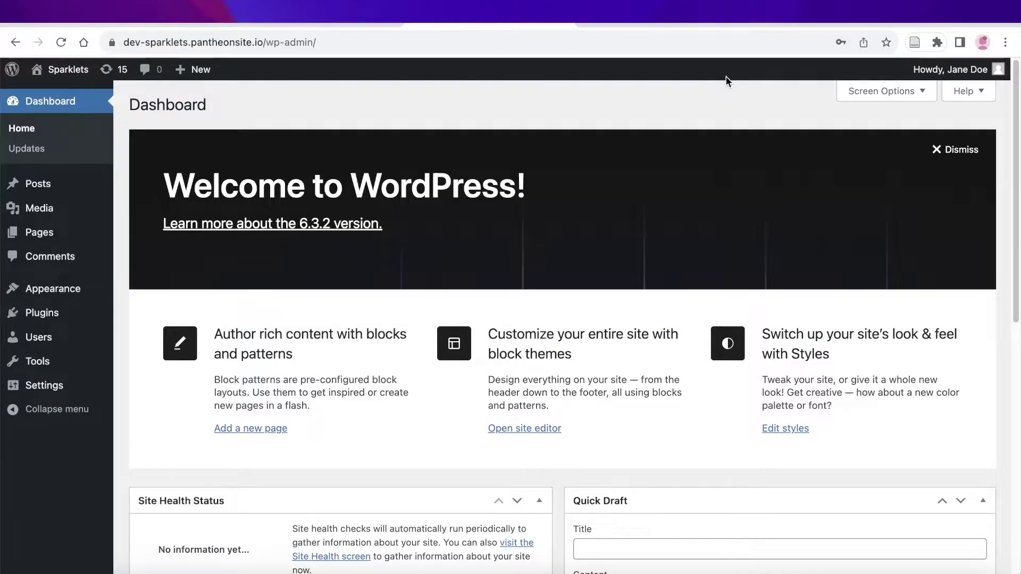
Look over the site's pages list, admin dashboard and live front end.
click(21, 244)
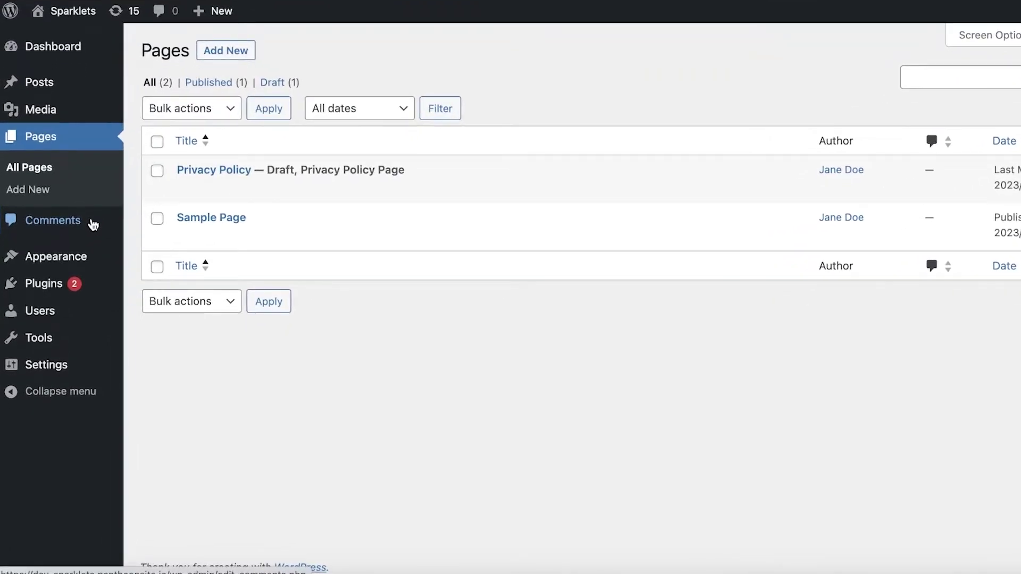
click(33, 52)
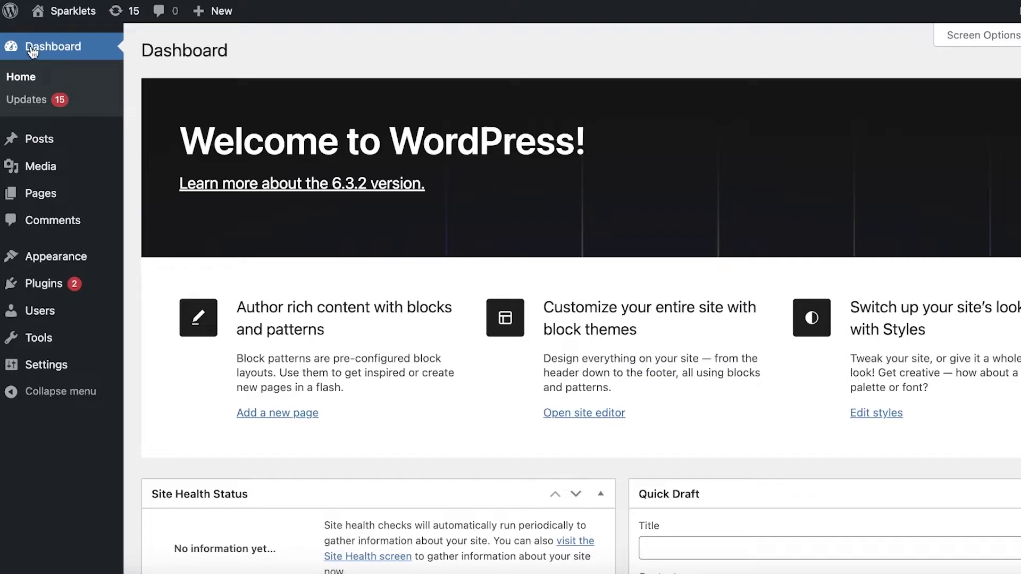
mouse_move(61, 13)
click(53, 38)
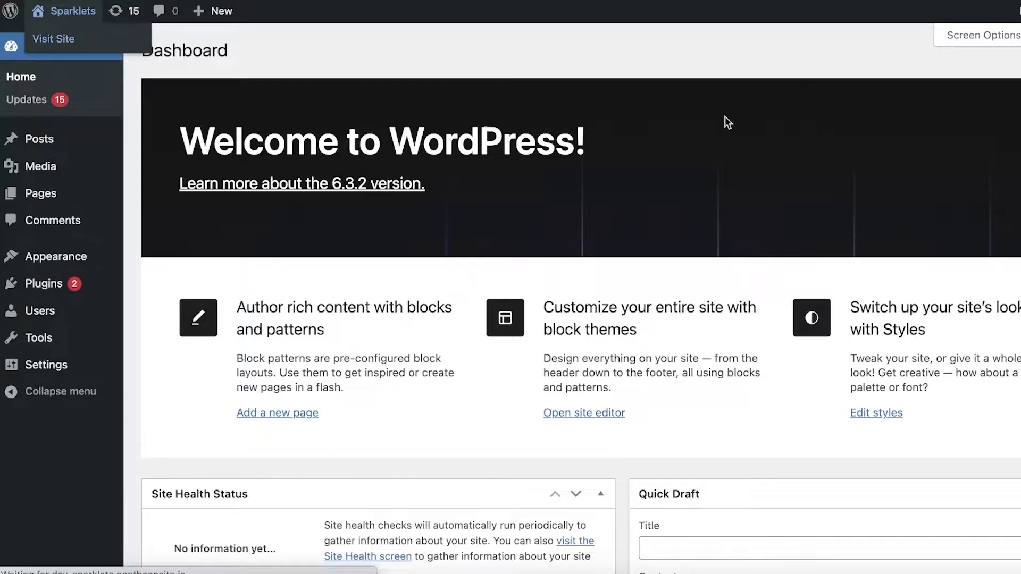
scroll(879, 255, down, 5)
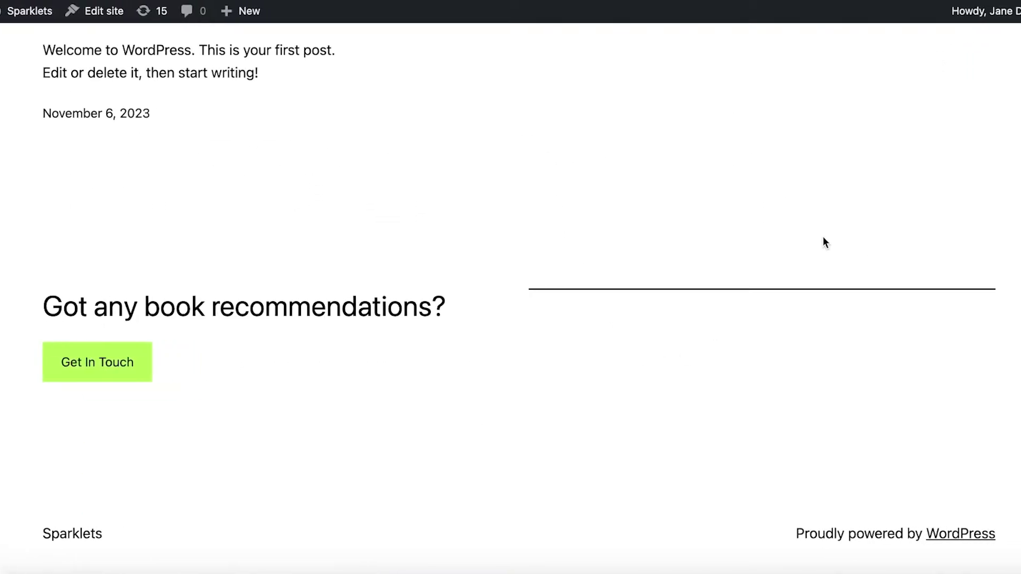
scroll(550, 64, up, 10)
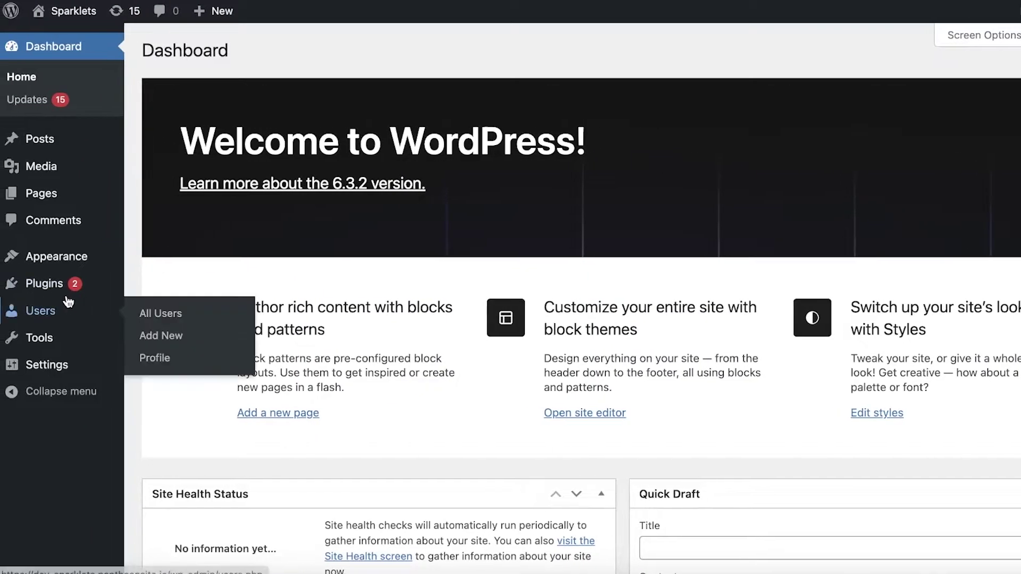
Search the plugin directory for 'elementor' and install Elementor Website Builder.
click(16, 283)
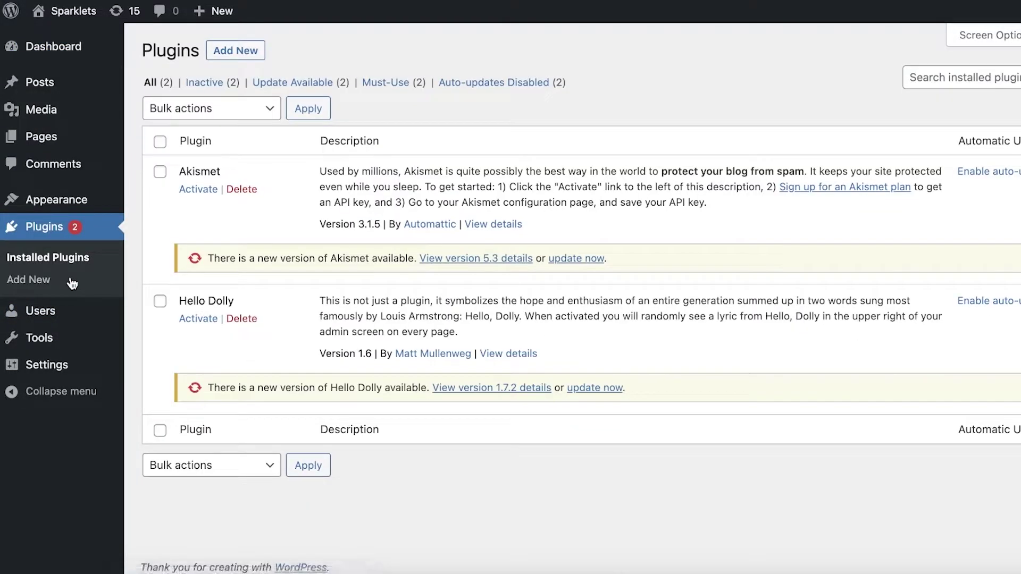
click(72, 284)
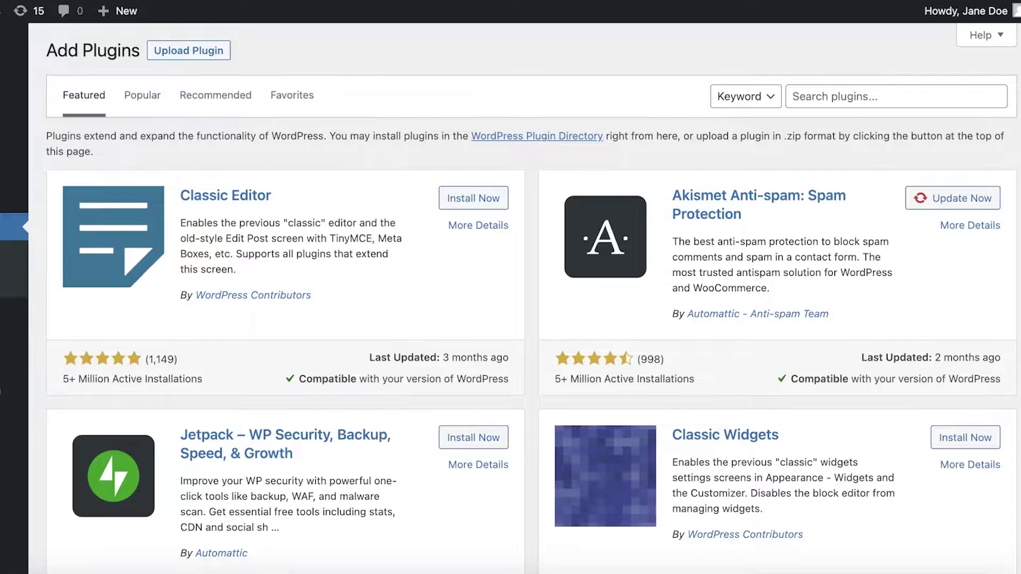
click(840, 106)
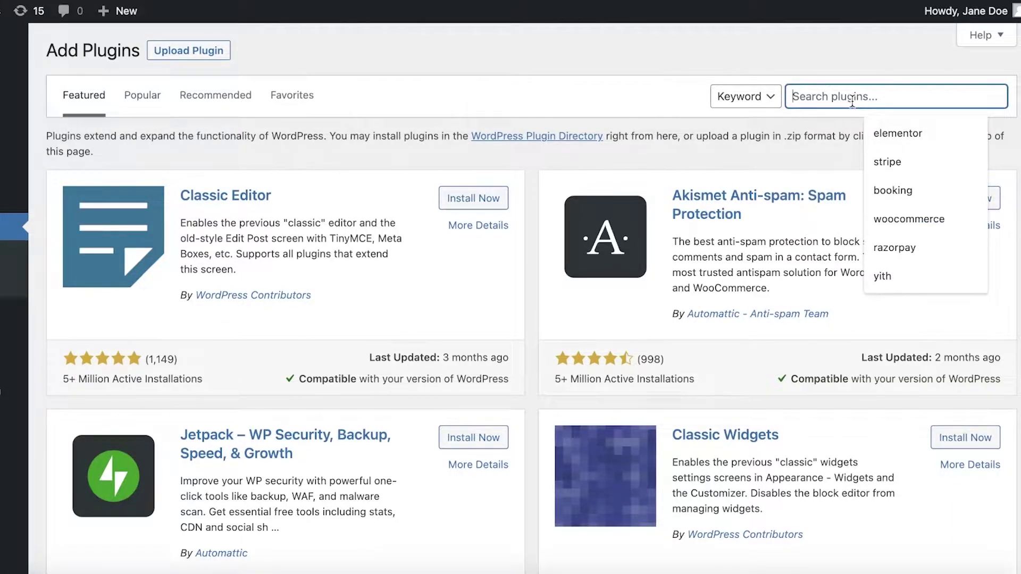
click(881, 122)
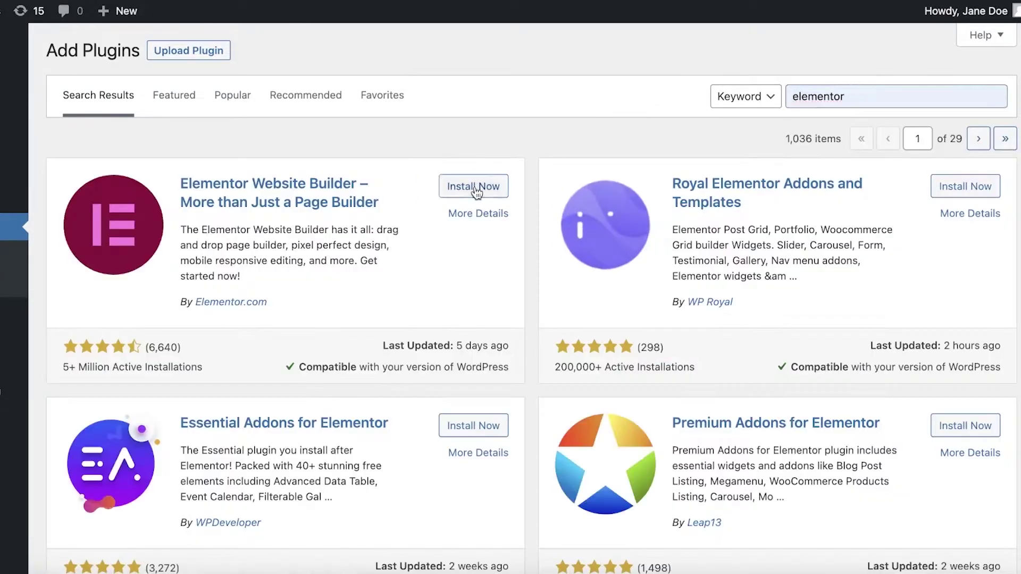
click(474, 186)
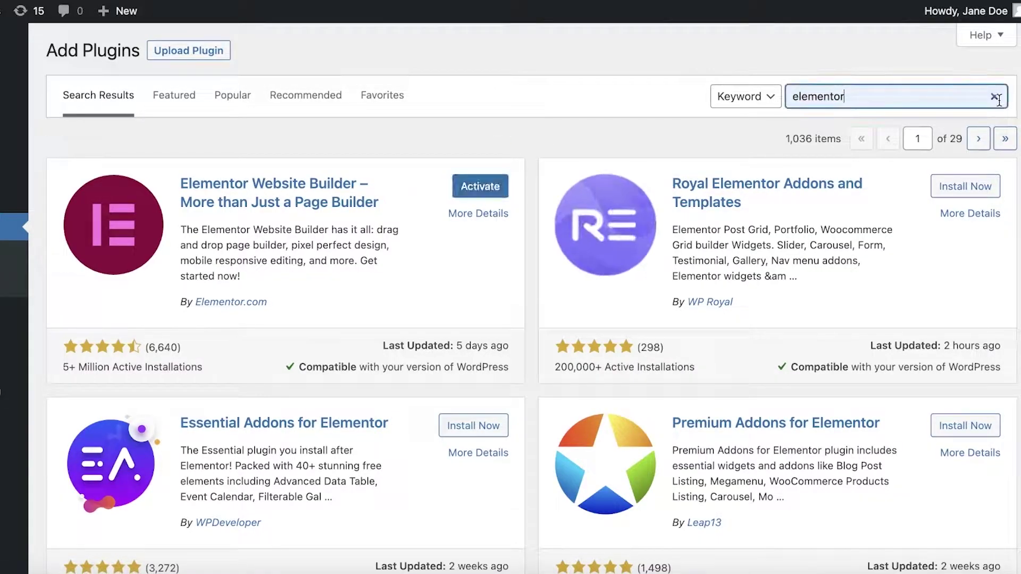
Search for 'start' and install the Starter Templates plugin.
click(993, 96)
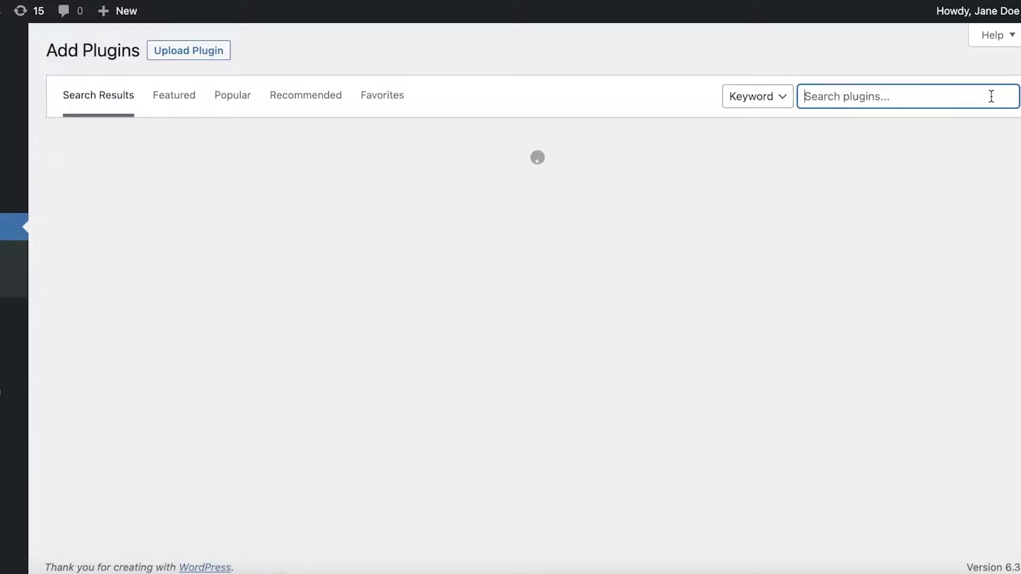
text(sta)
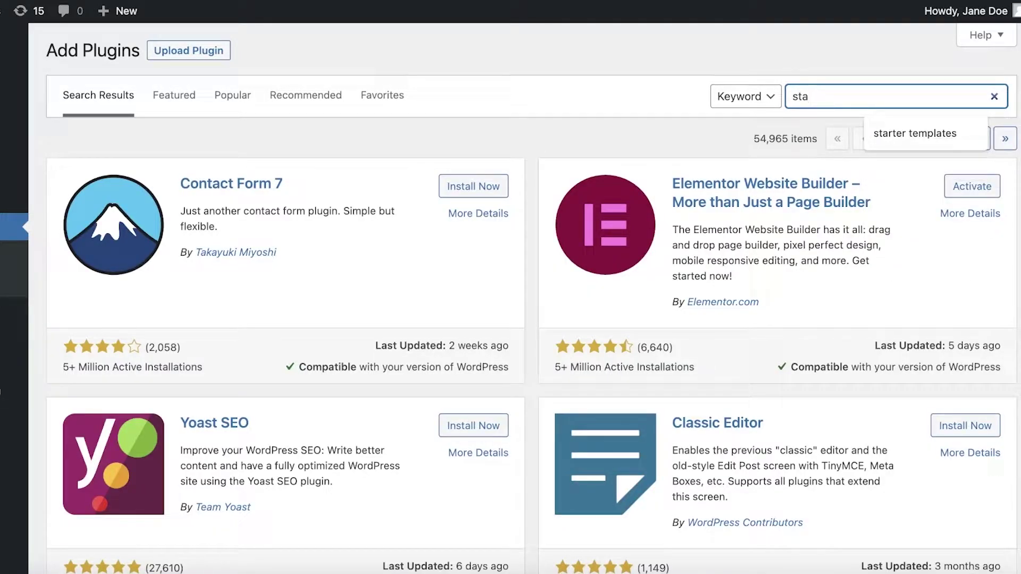
text(r)
text(t)
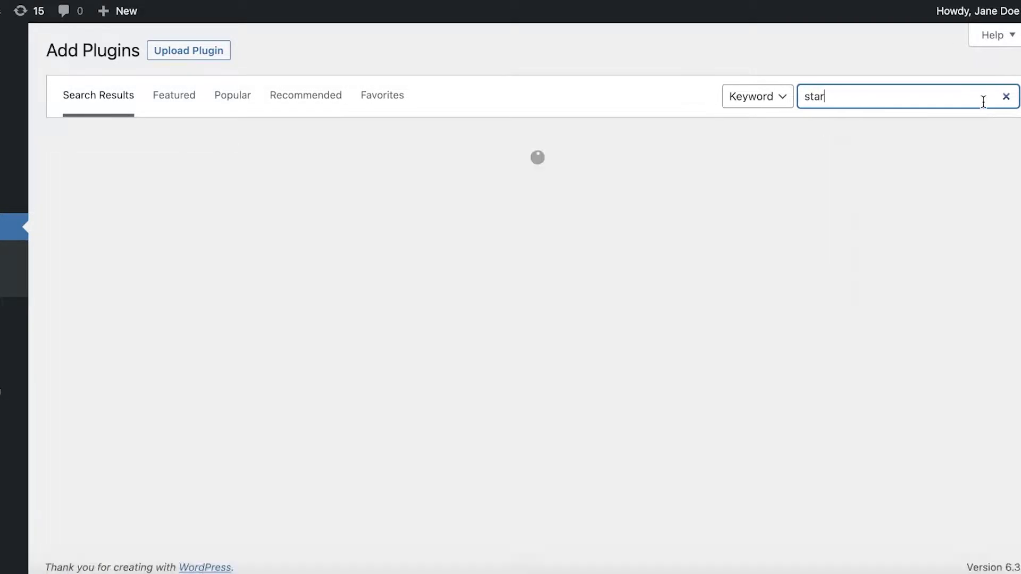
click(911, 128)
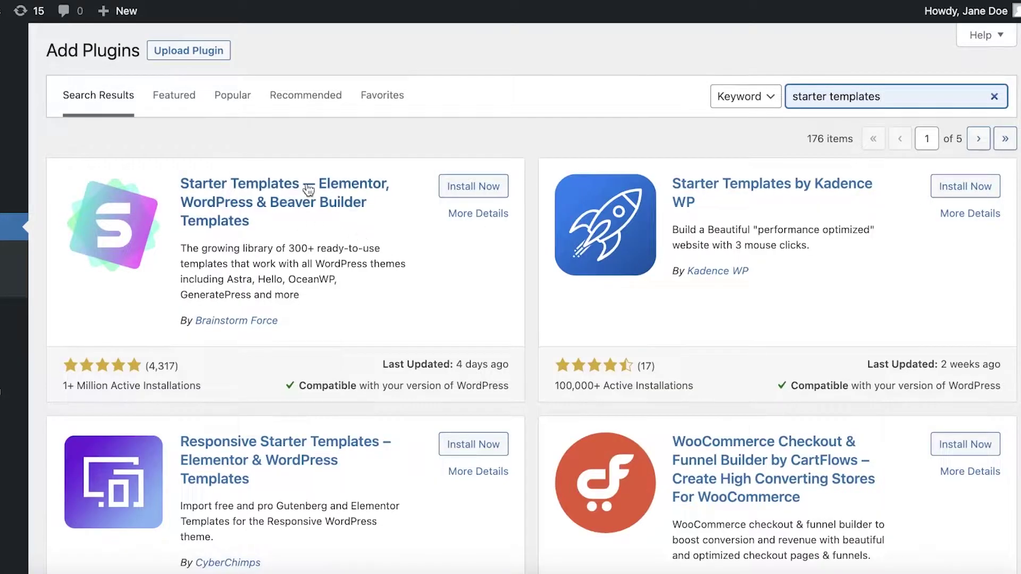
click(453, 195)
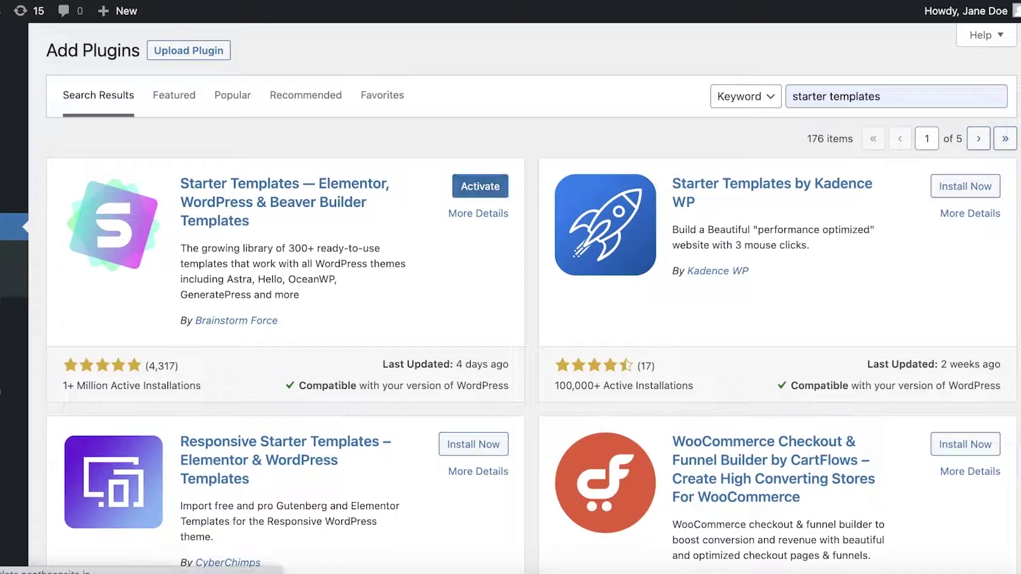
Activate the Elementor plugin from the installed plugins list.
click(2, 264)
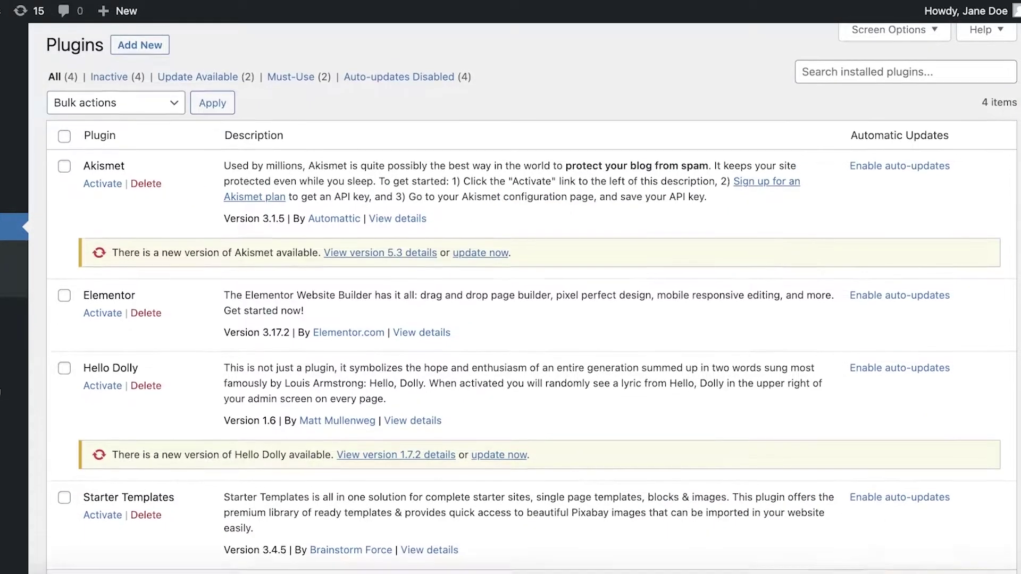
scroll(2, 264, down, 2)
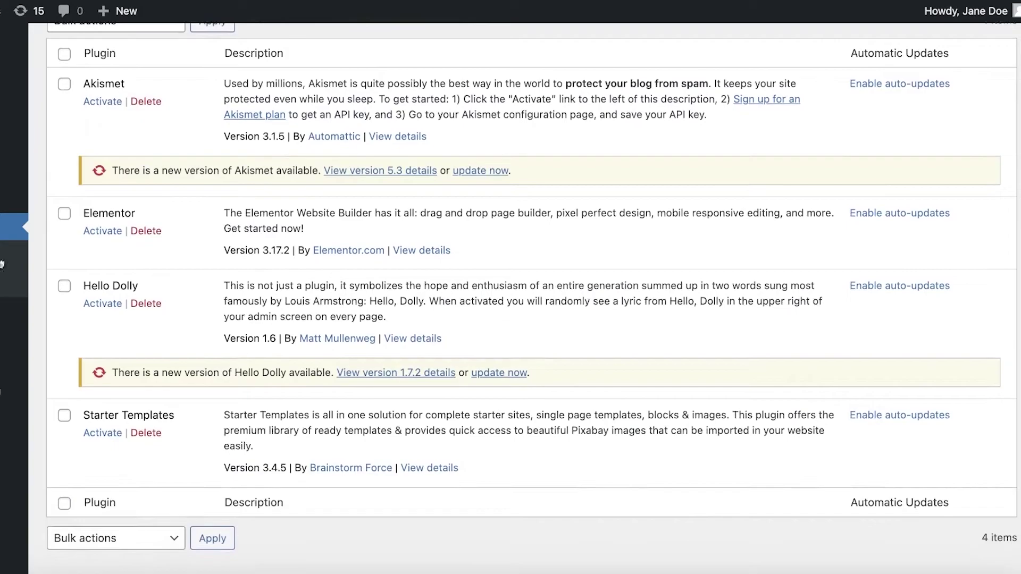
click(105, 231)
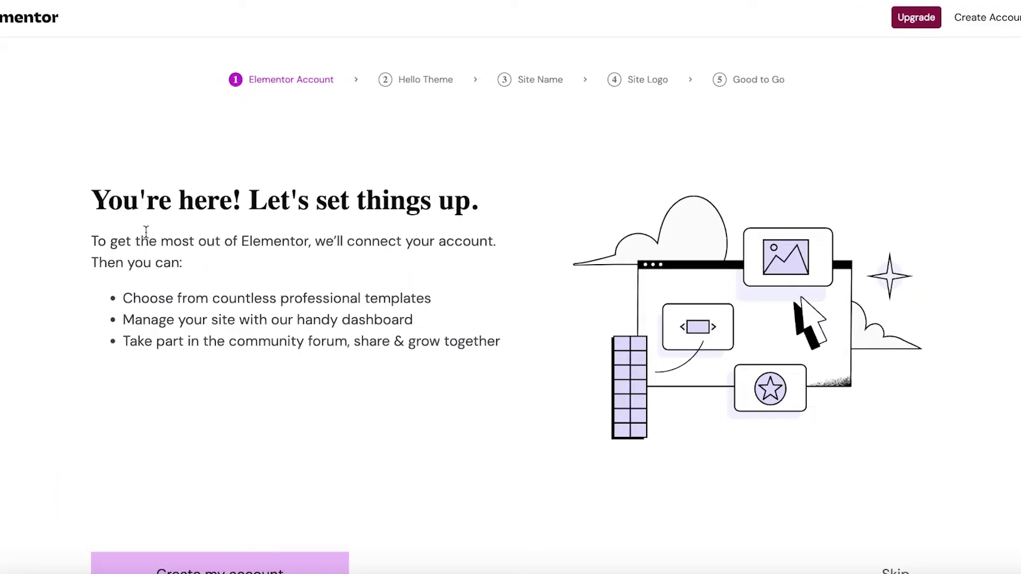
Skip the account, Hello theme and logo setup steps, then browse ready-made templates.
scroll(279, 230, down, 1)
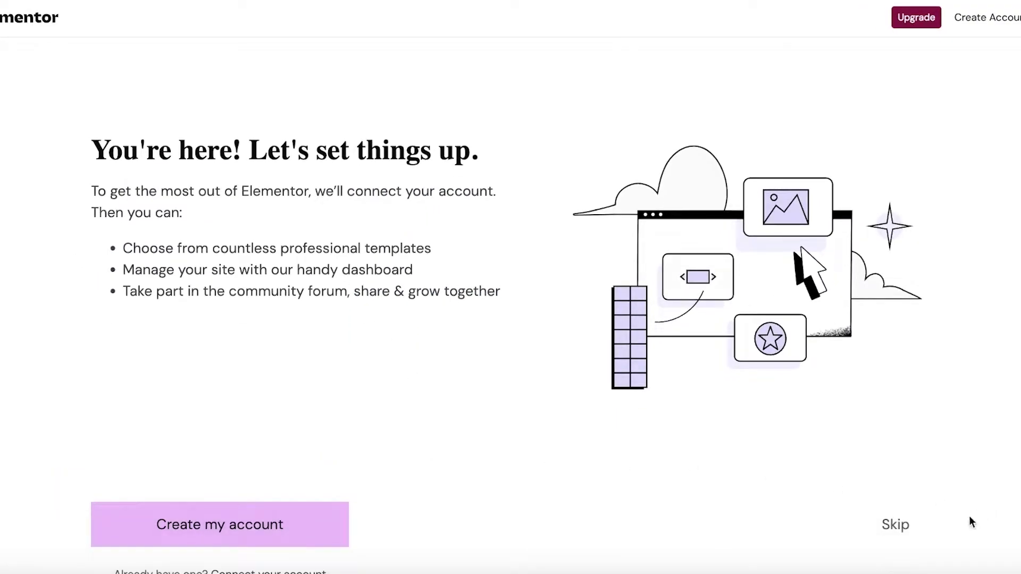
click(895, 525)
scroll(563, 340, down, 1)
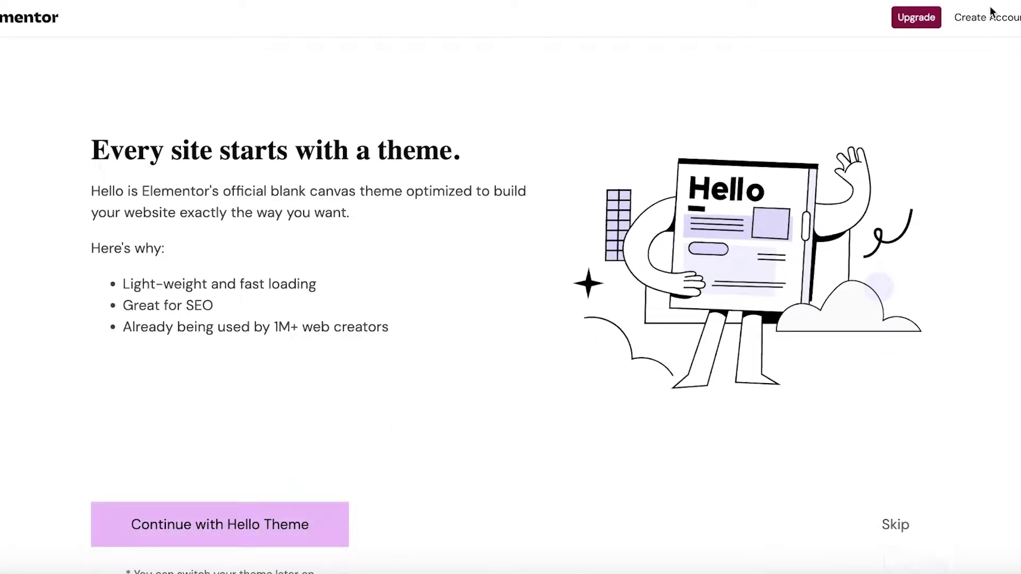
click(897, 527)
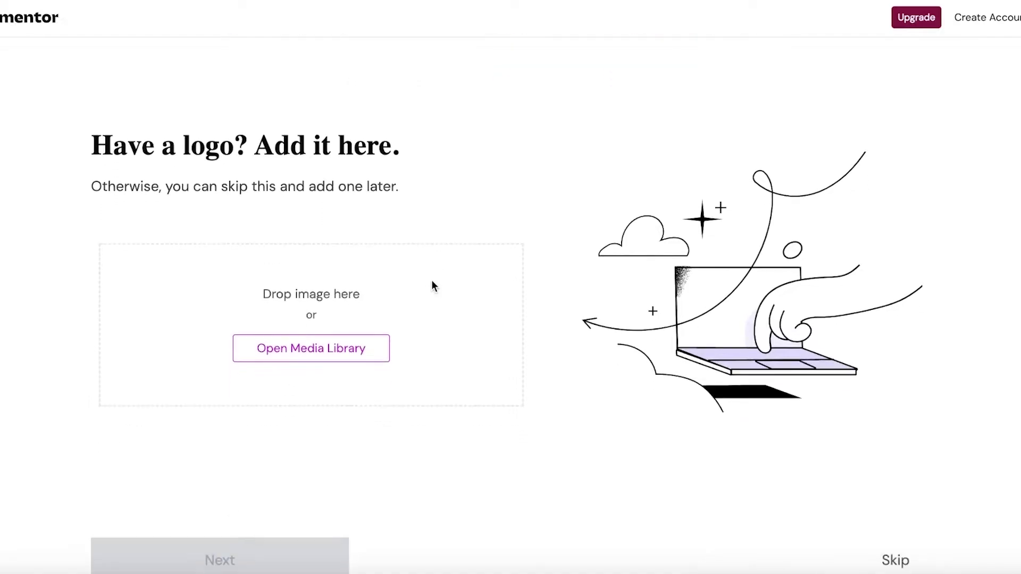
click(904, 560)
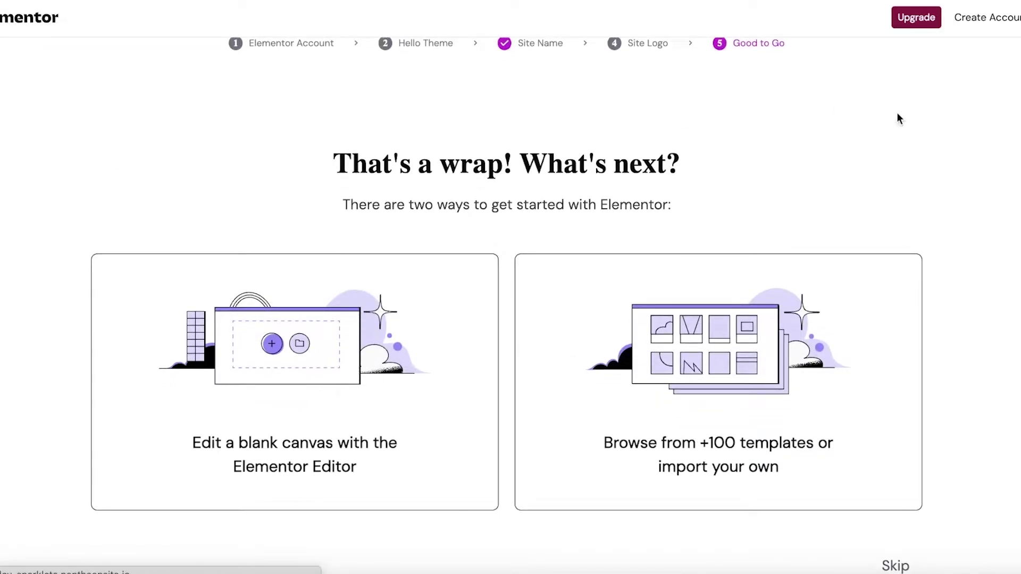
click(592, 247)
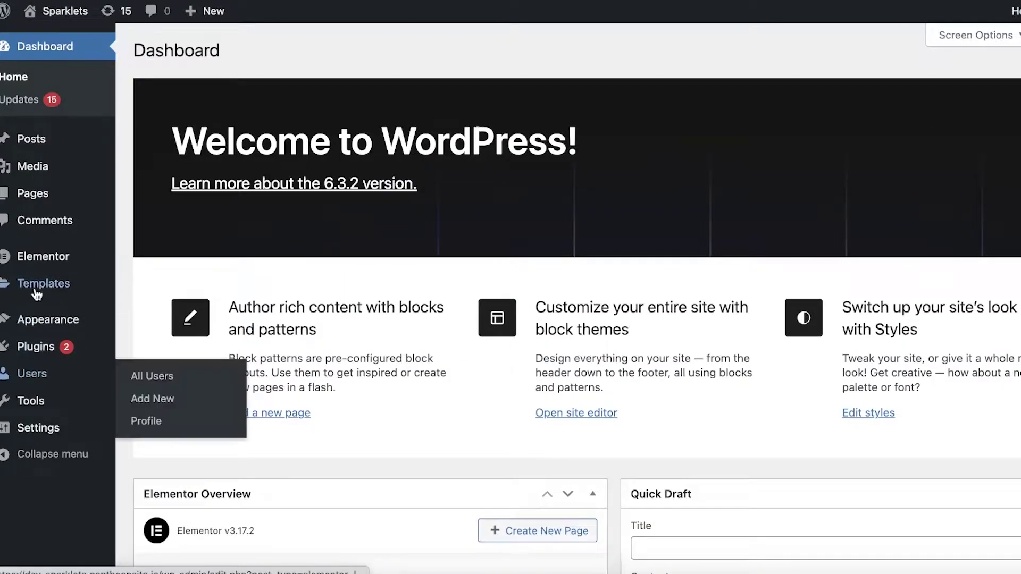
In Elementor settings, disable Posts and Pages, enable only Landing Pages, and save.
click(40, 257)
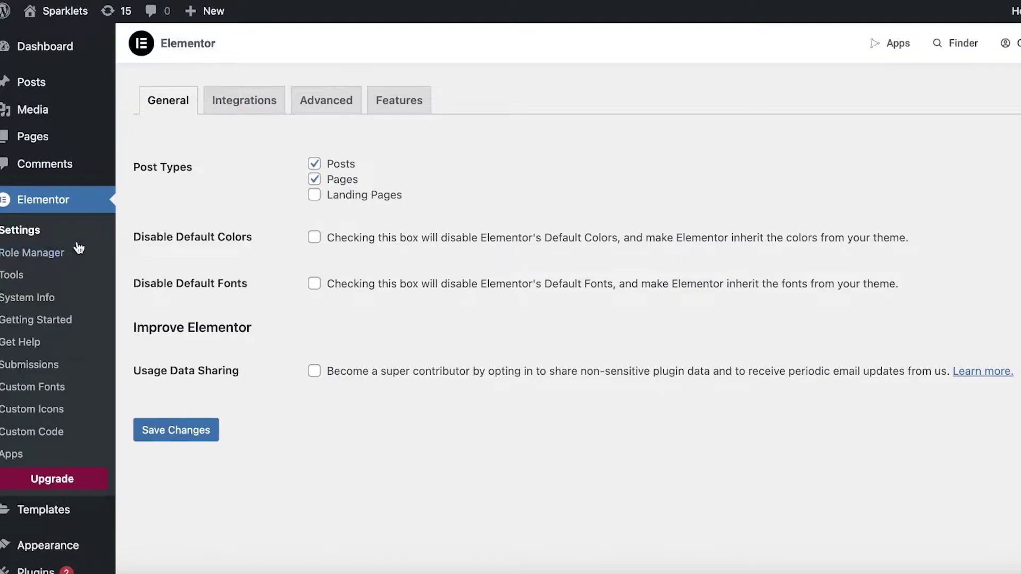
click(314, 163)
click(315, 179)
click(315, 195)
click(16, 211)
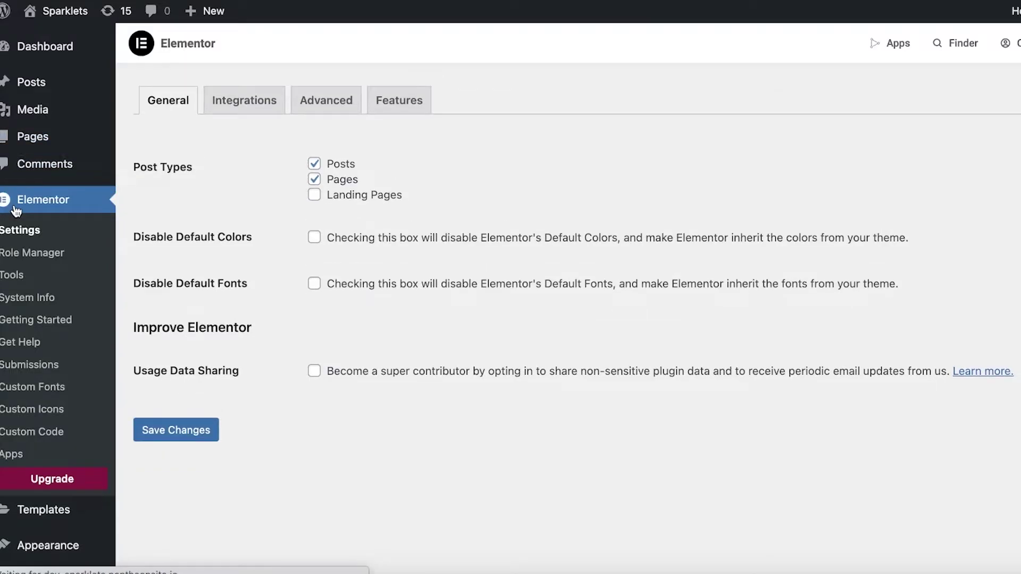
click(346, 168)
click(314, 180)
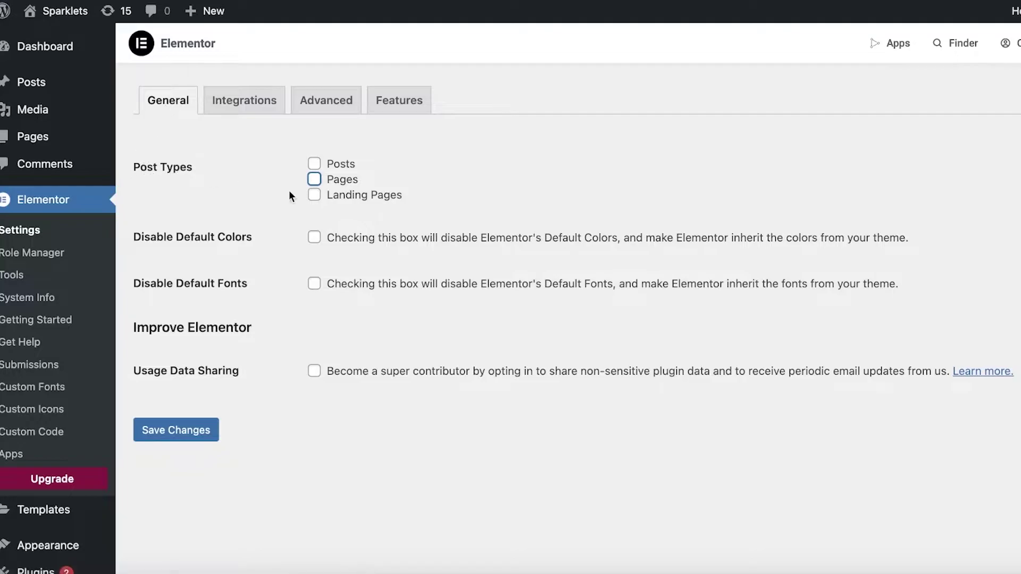
click(315, 195)
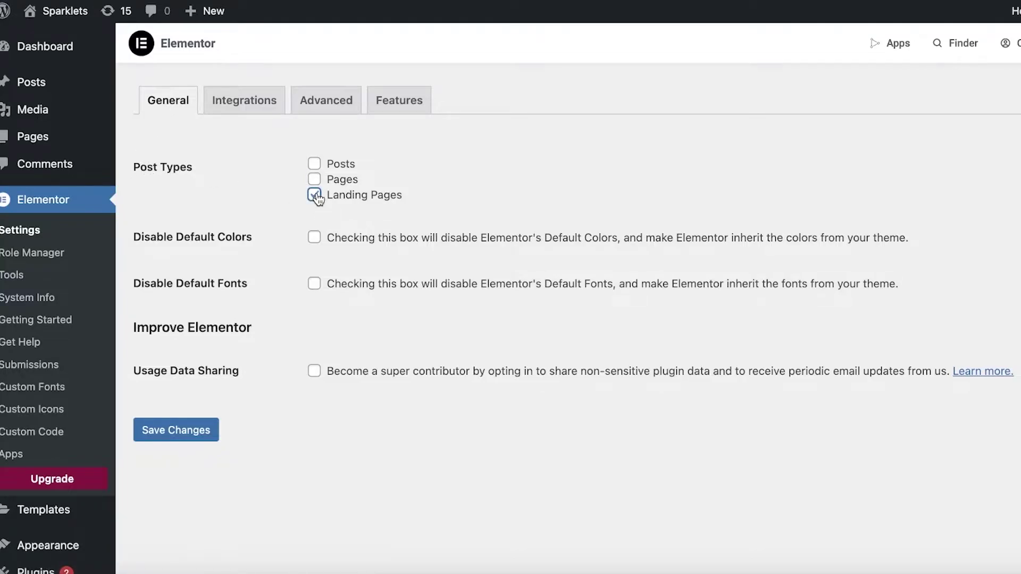
click(173, 434)
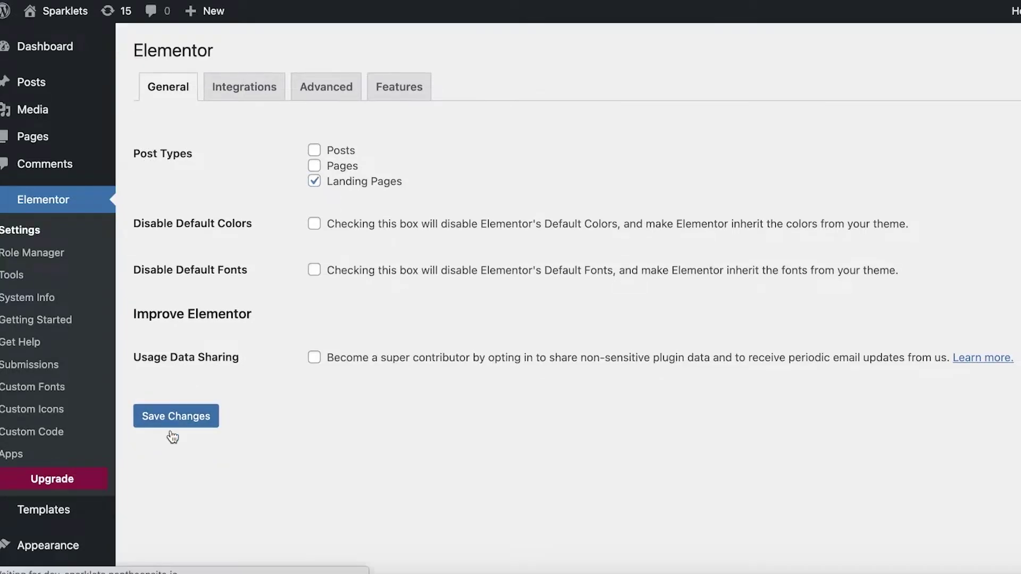
mouse_move(18, 141)
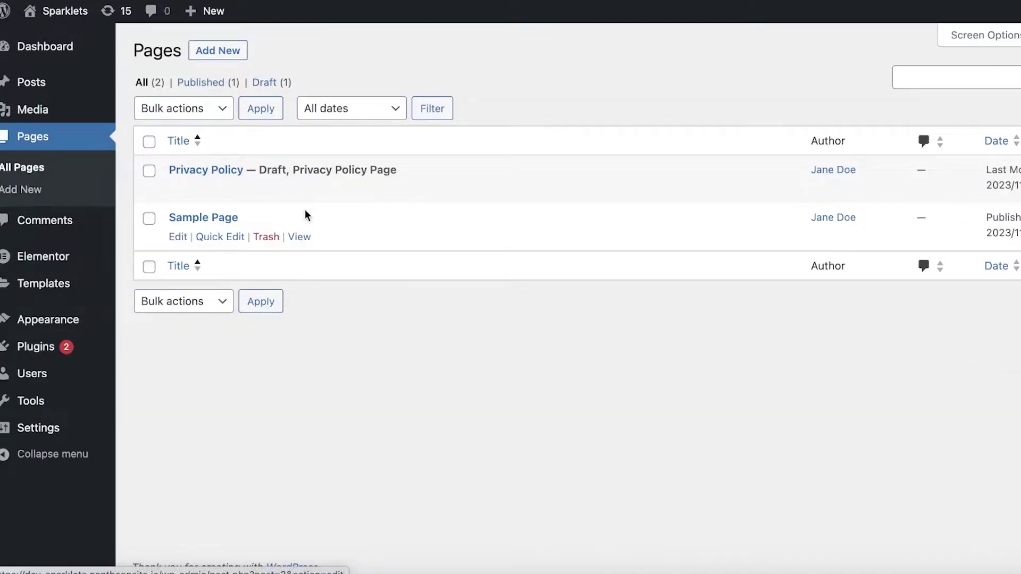
Trash the Privacy Policy and Sample Page, then activate Starter Templates.
click(265, 190)
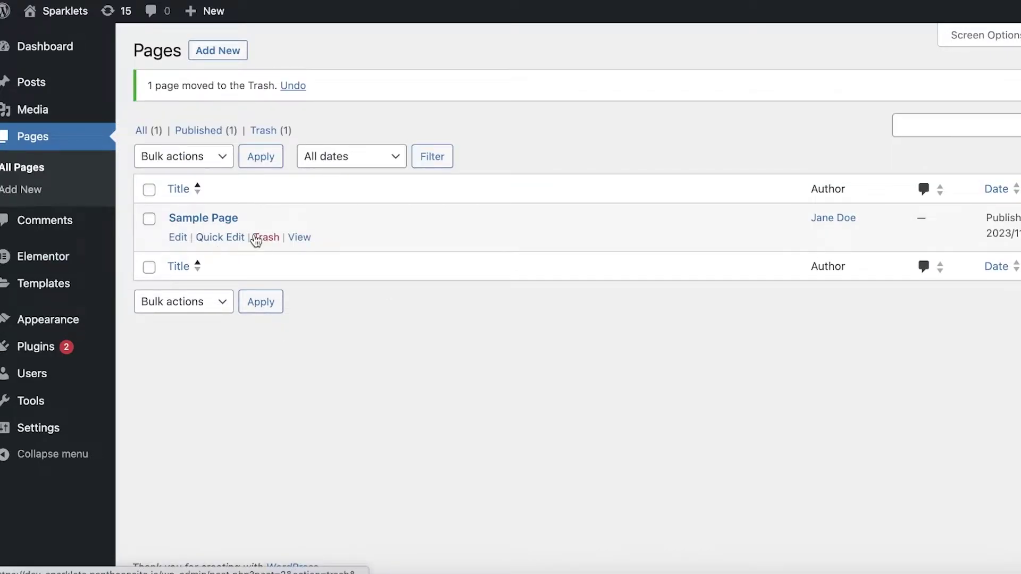
click(261, 237)
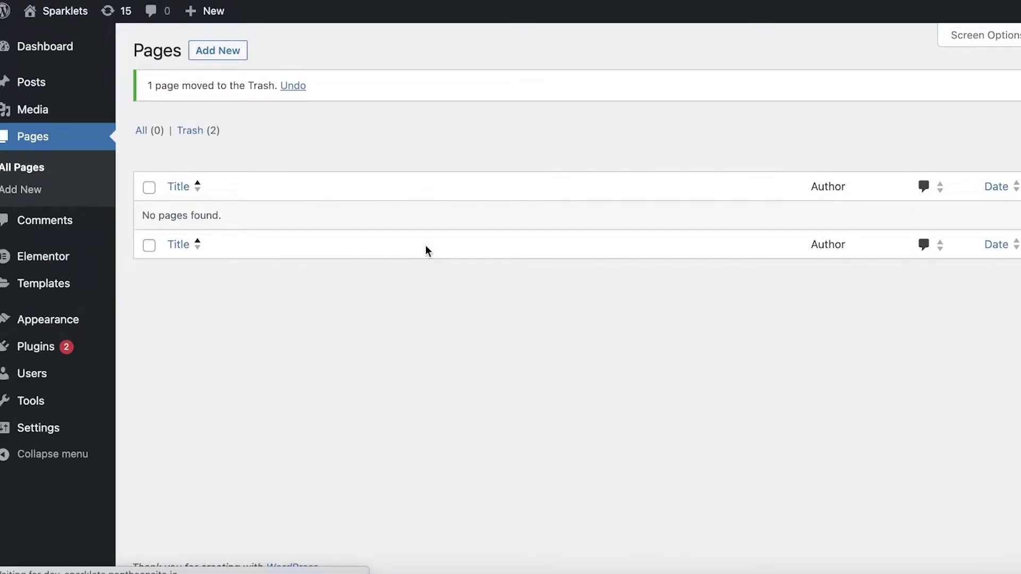
mouse_move(57, 268)
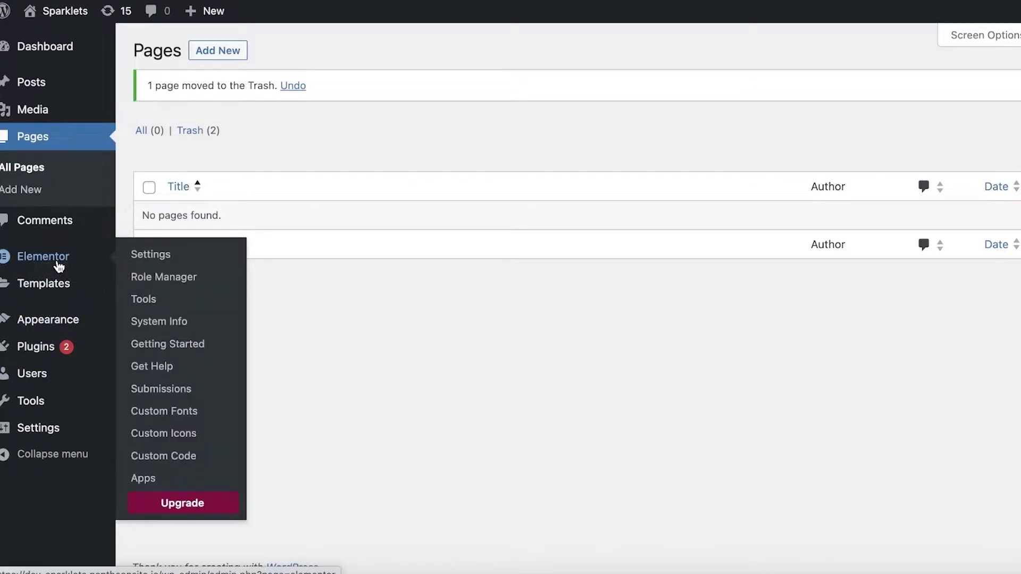
click(24, 347)
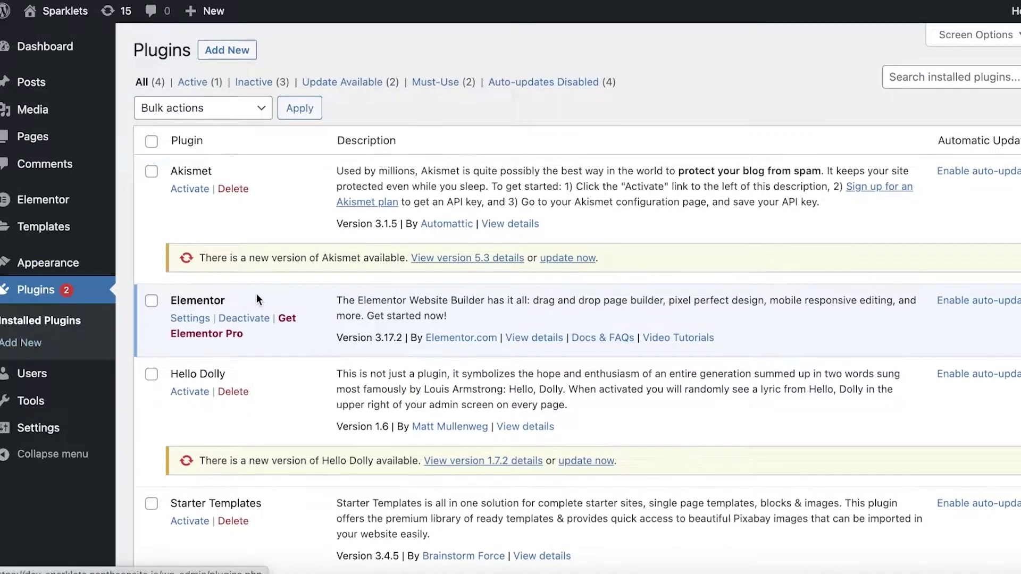
scroll(256, 294, down, 3)
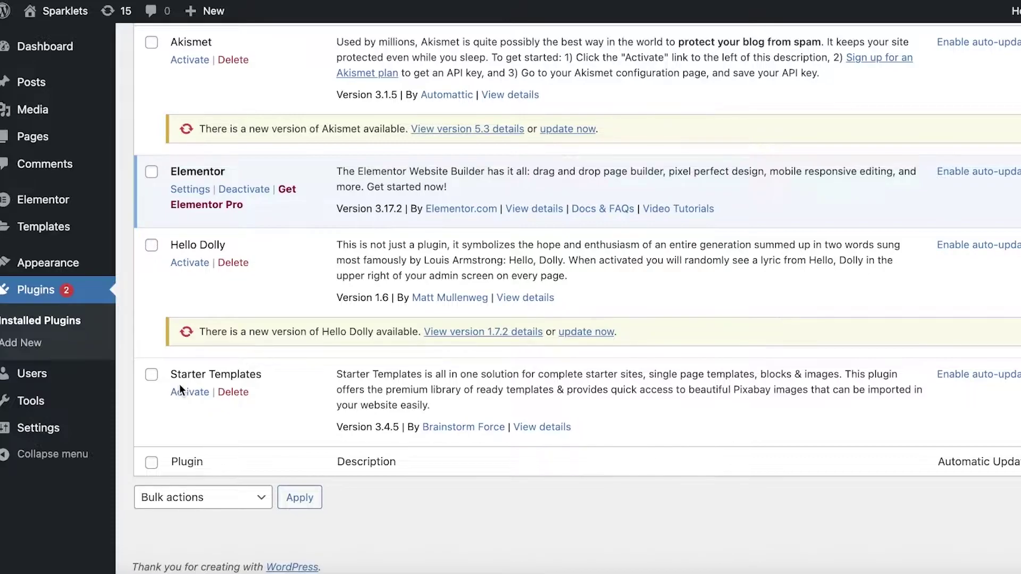
click(189, 394)
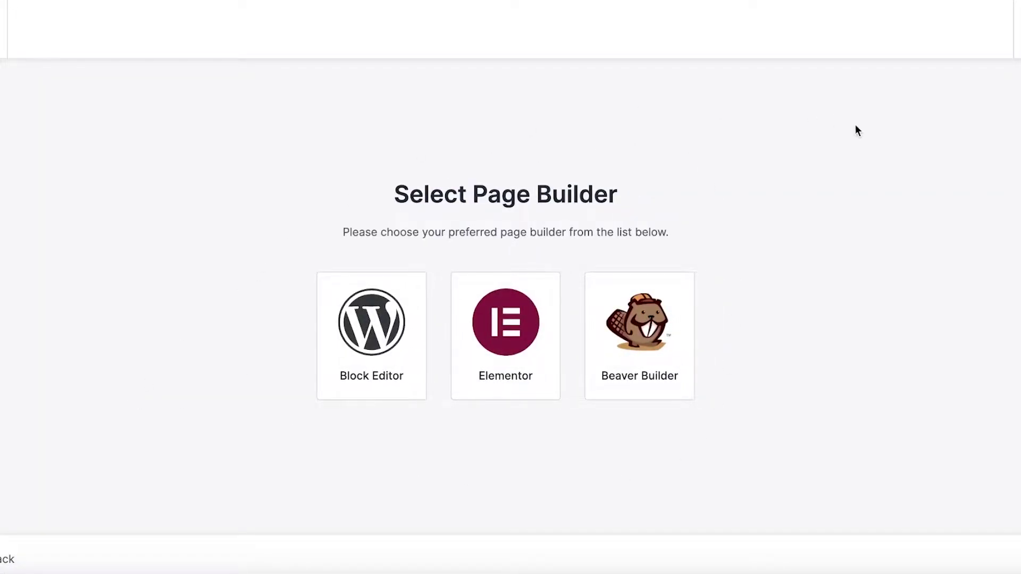
Select Elementor as the page builder and browse the template category filters.
click(525, 308)
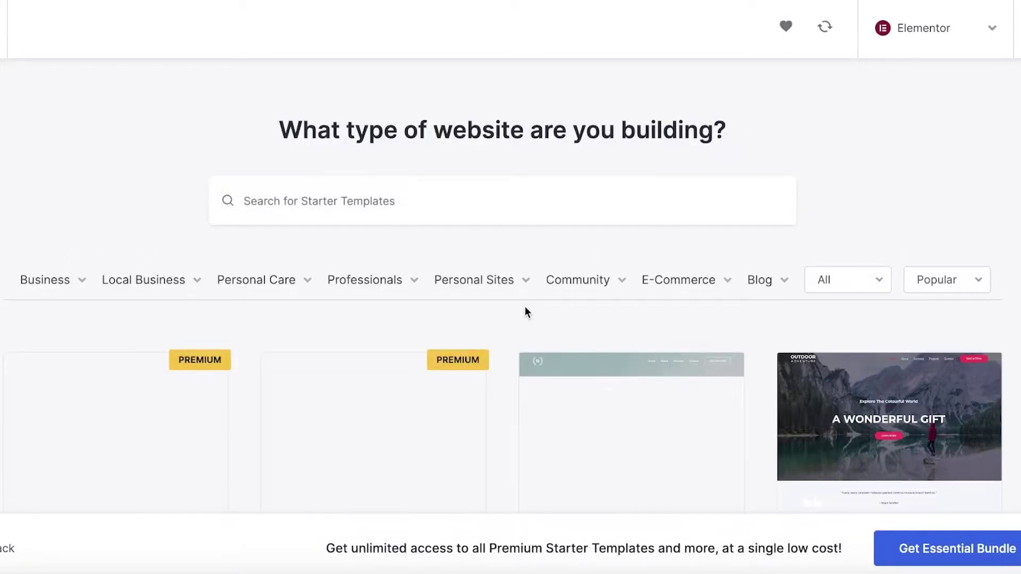
scroll(995, 205, down, 10)
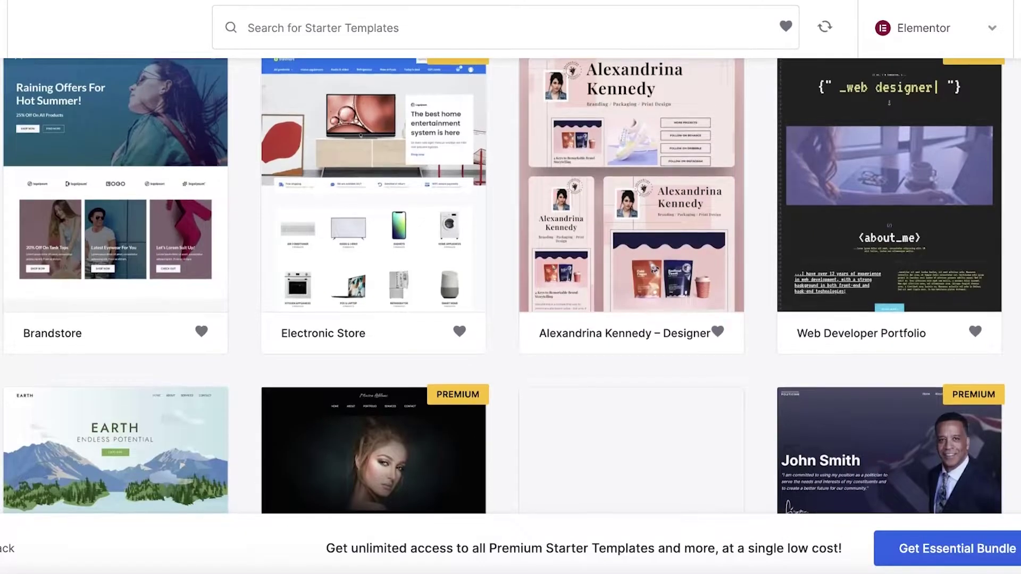
scroll(513, 217, up, 12)
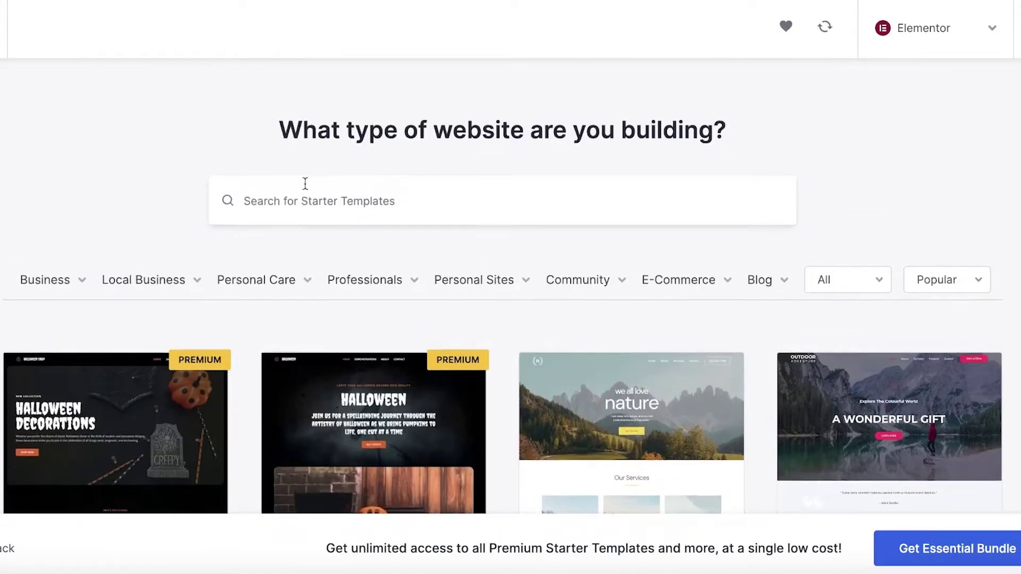
mouse_move(676, 278)
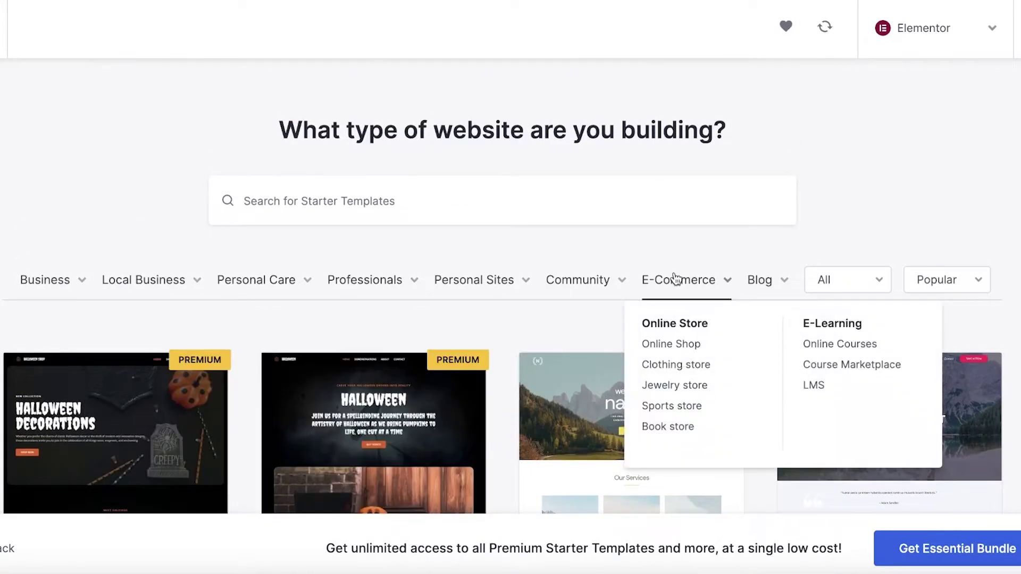
mouse_move(613, 282)
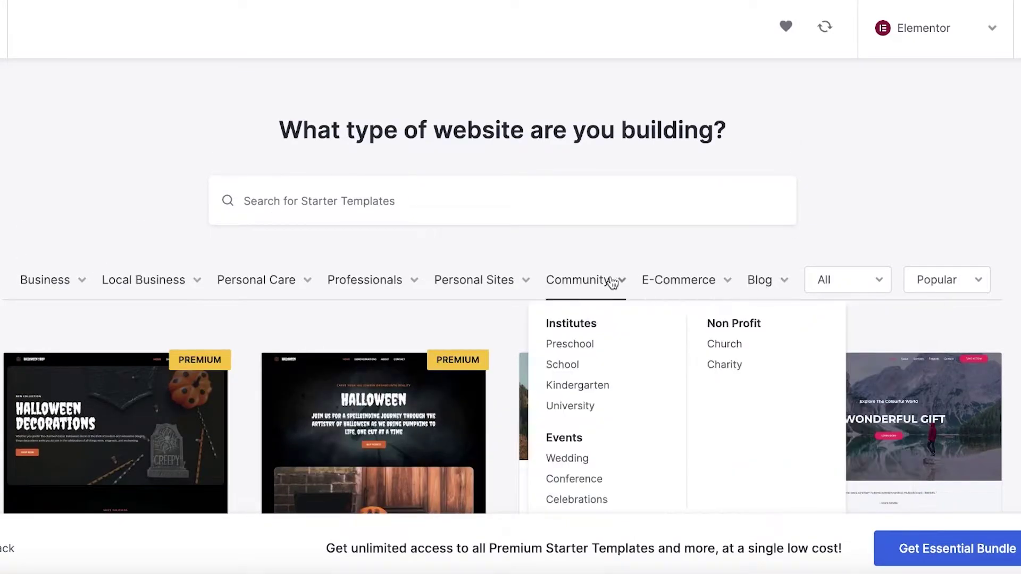
mouse_move(474, 288)
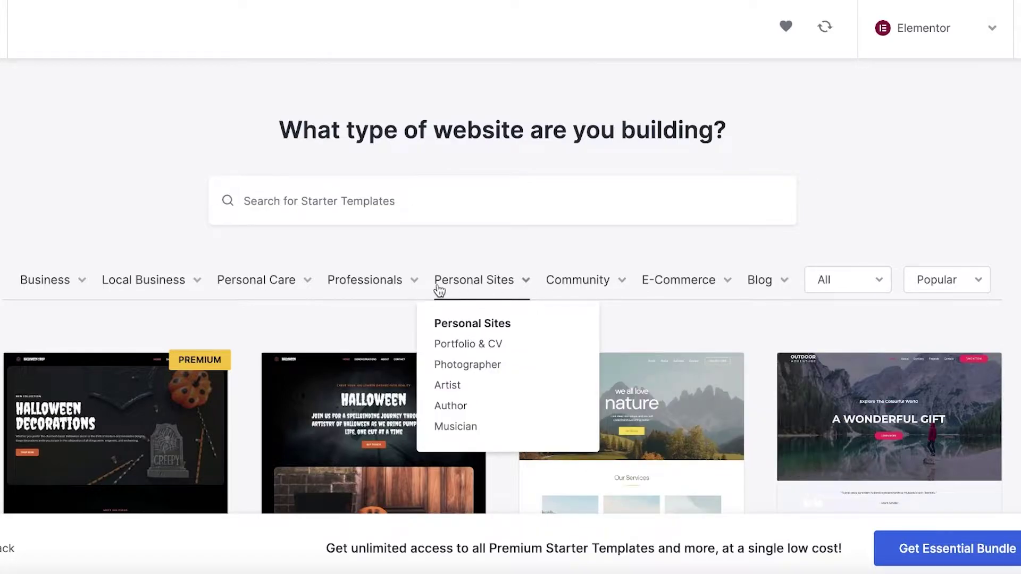
click(340, 192)
Search the starter templates for 'landing page' and scroll through the results grid.
text(landing)
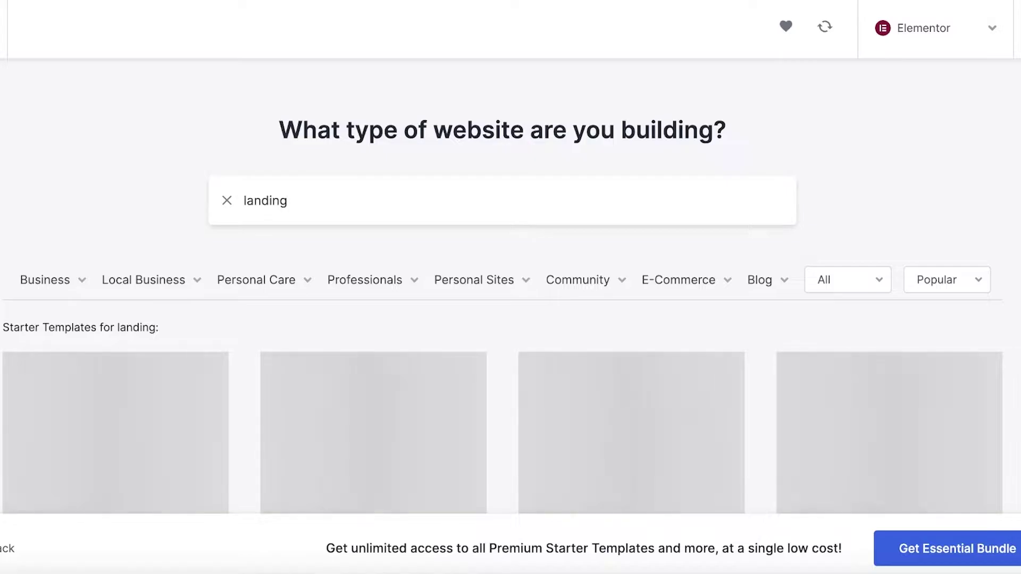
text( page)
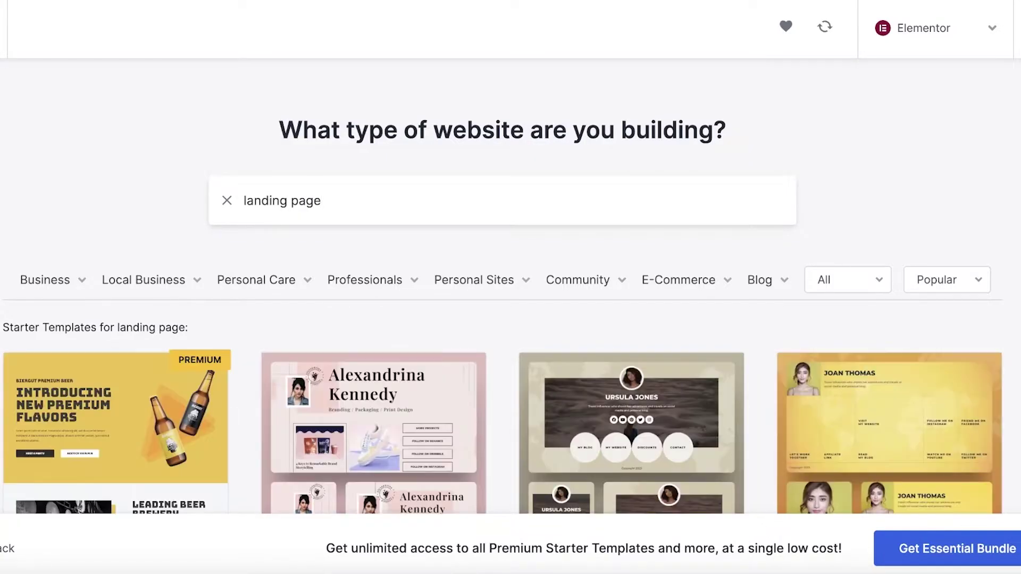
scroll(349, 202, down, 8)
scroll(348, 202, up, 3)
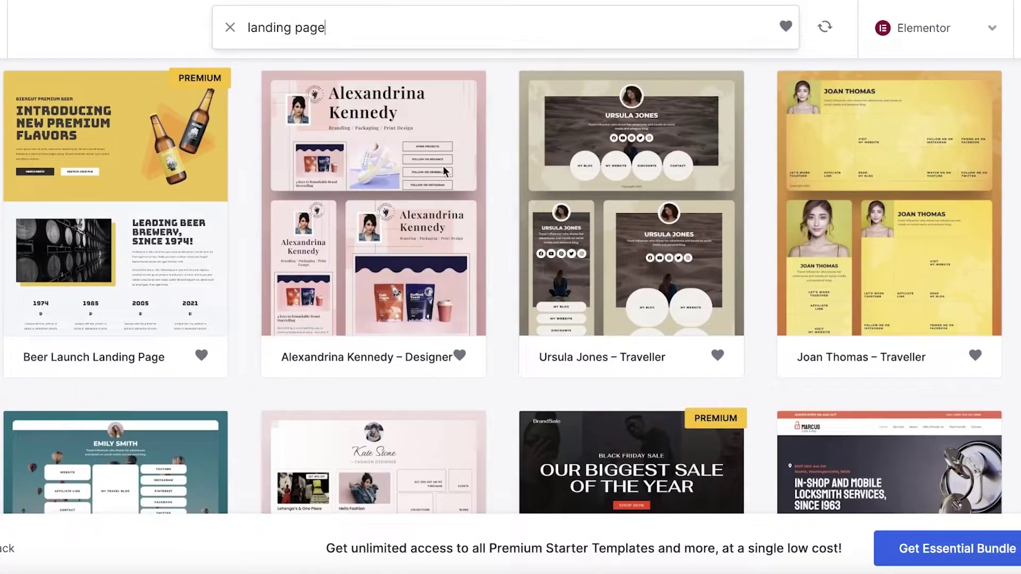
scroll(764, 226, down, 9)
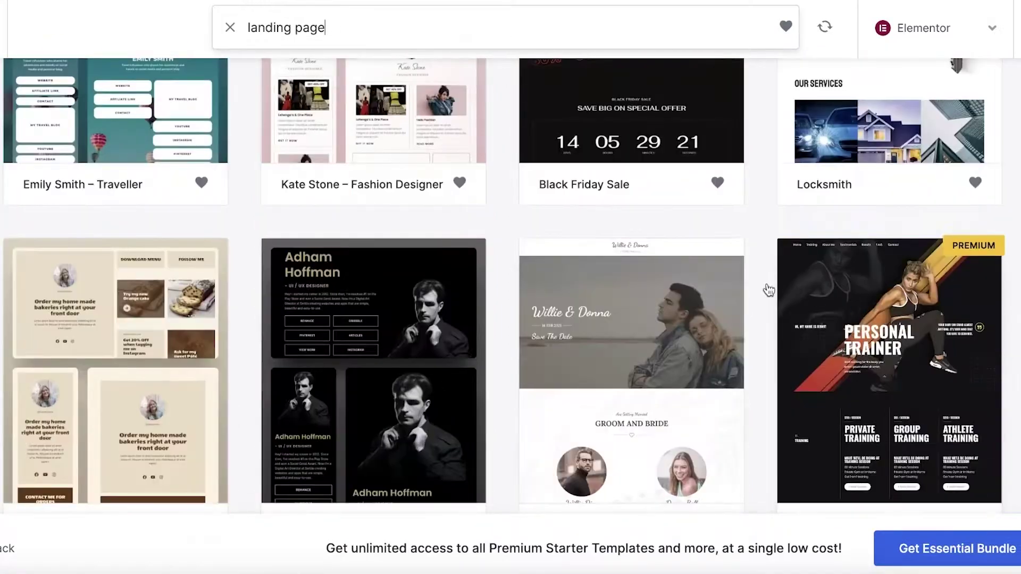
scroll(459, 220, up, 3)
scroll(459, 220, down, 8)
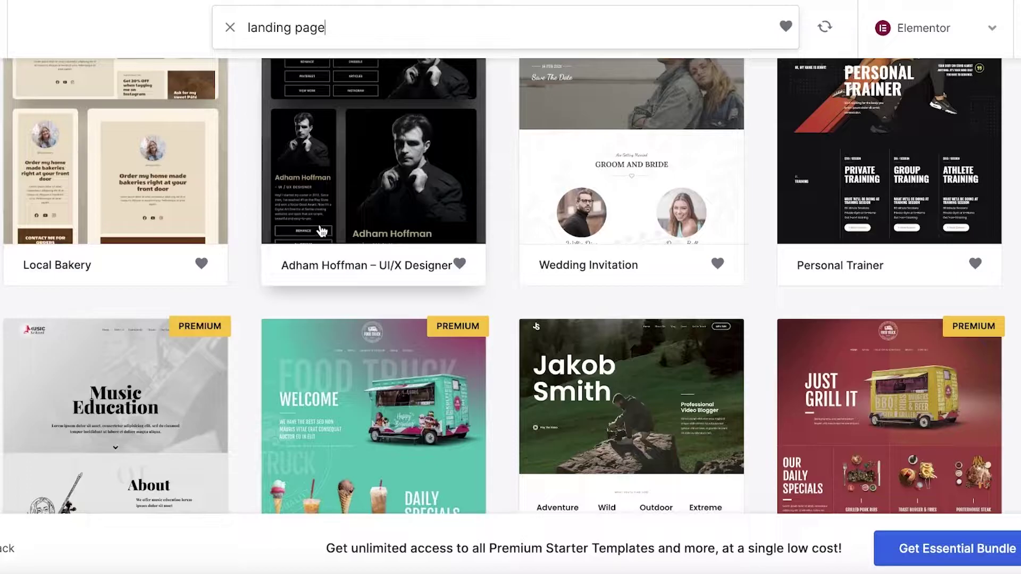
scroll(324, 223, down, 10)
scroll(326, 212, up, 20)
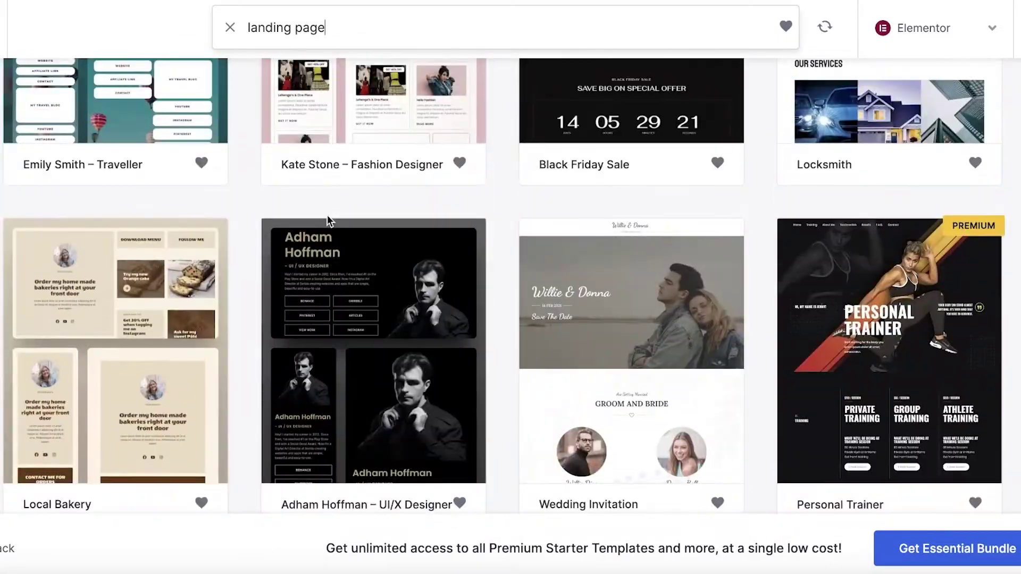
scroll(319, 232, down, 4)
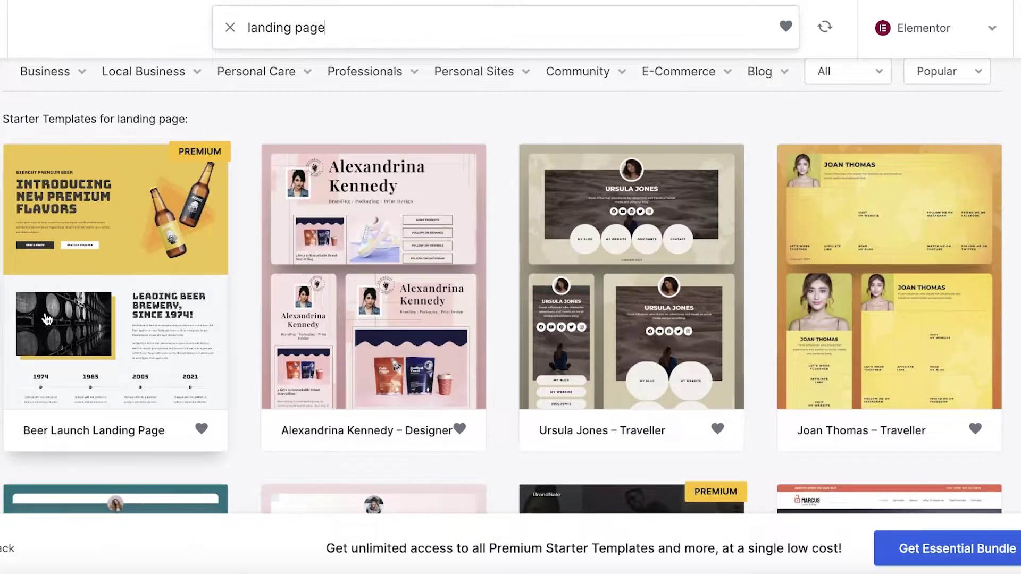
scroll(47, 319, down, 17)
scroll(690, 207, up, 8)
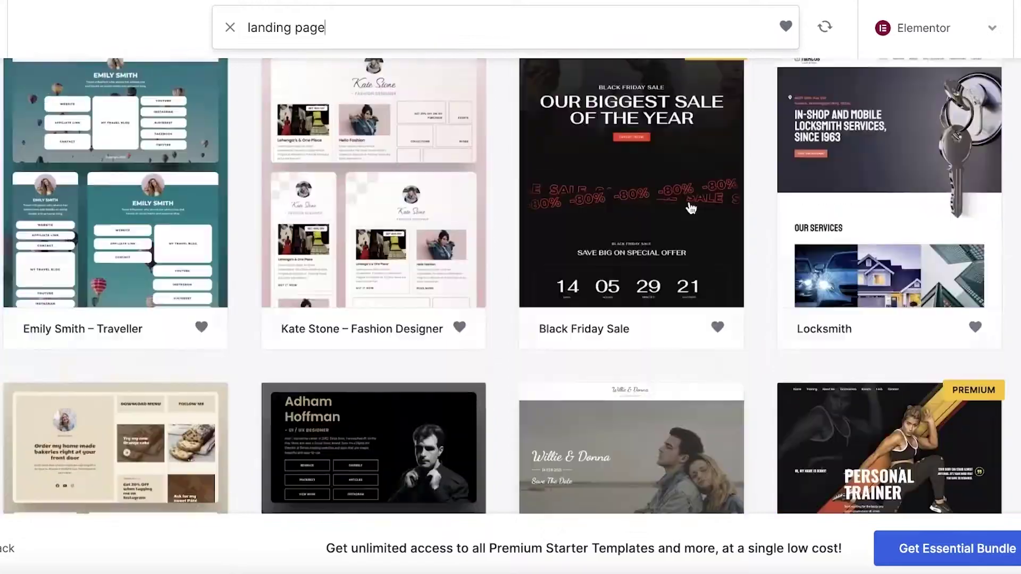
scroll(690, 208, down, 8)
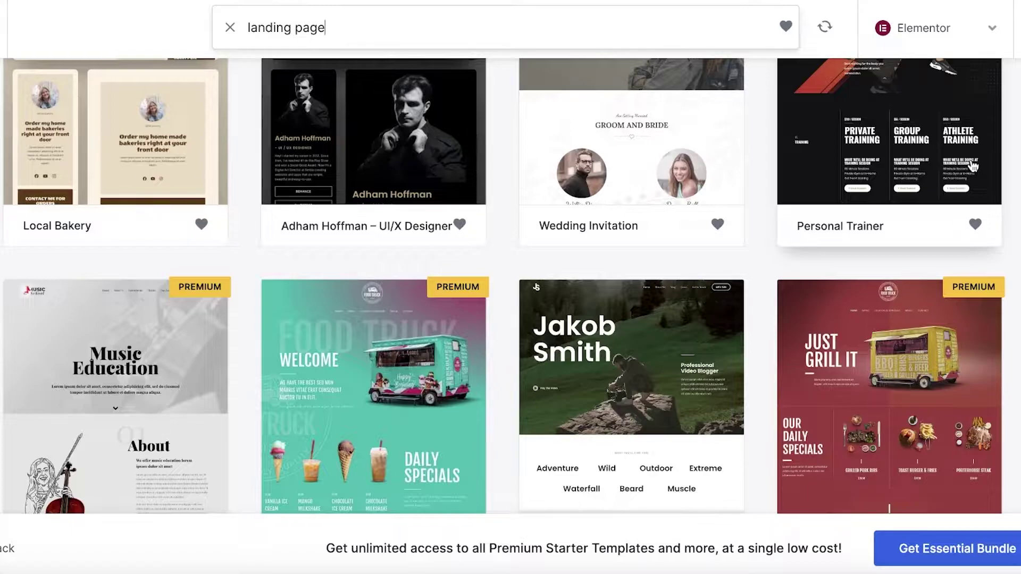
scroll(135, 371, down, 8)
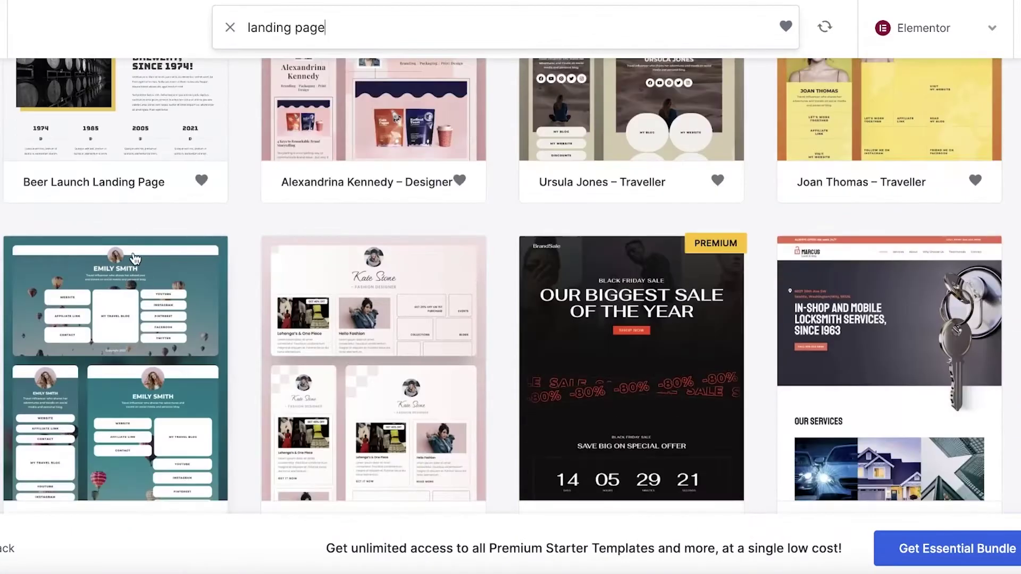
scroll(136, 259, up, 3)
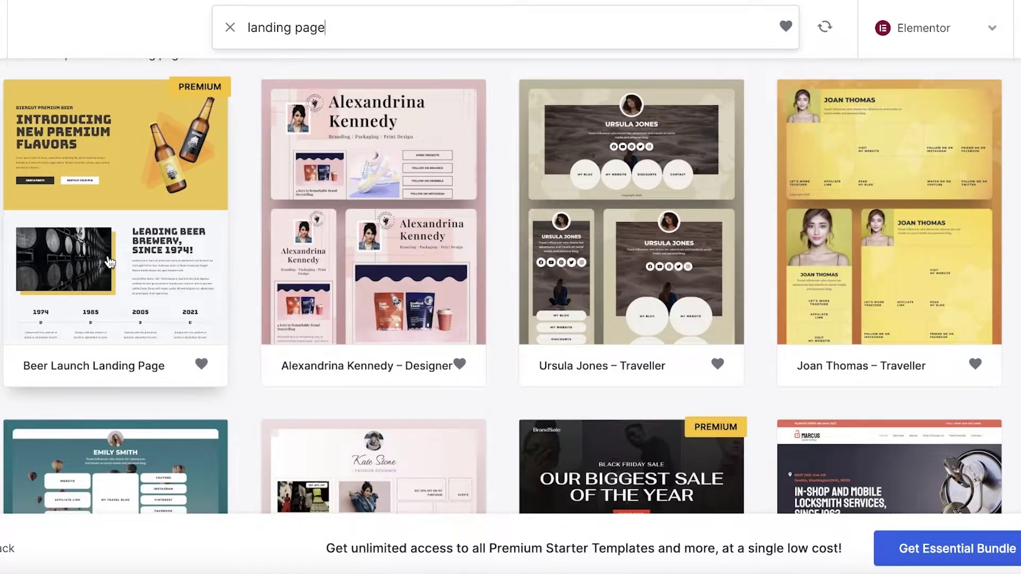
scroll(109, 262, down, 3)
scroll(112, 255, down, 9)
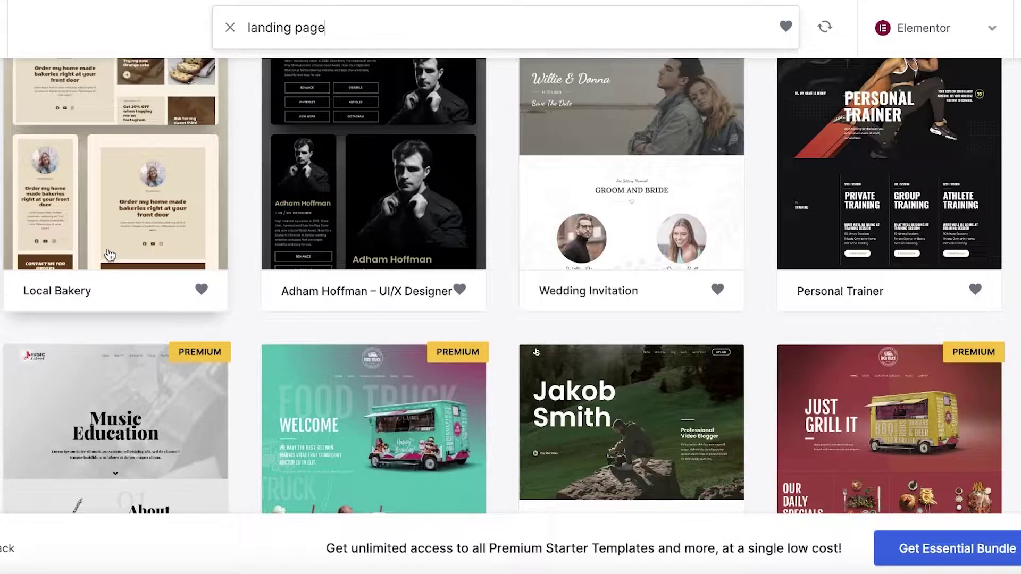
scroll(109, 255, up, 10)
Open the Beer Launch Landing Page template, skip its logo, continue, and request Unlock Access.
click(109, 255)
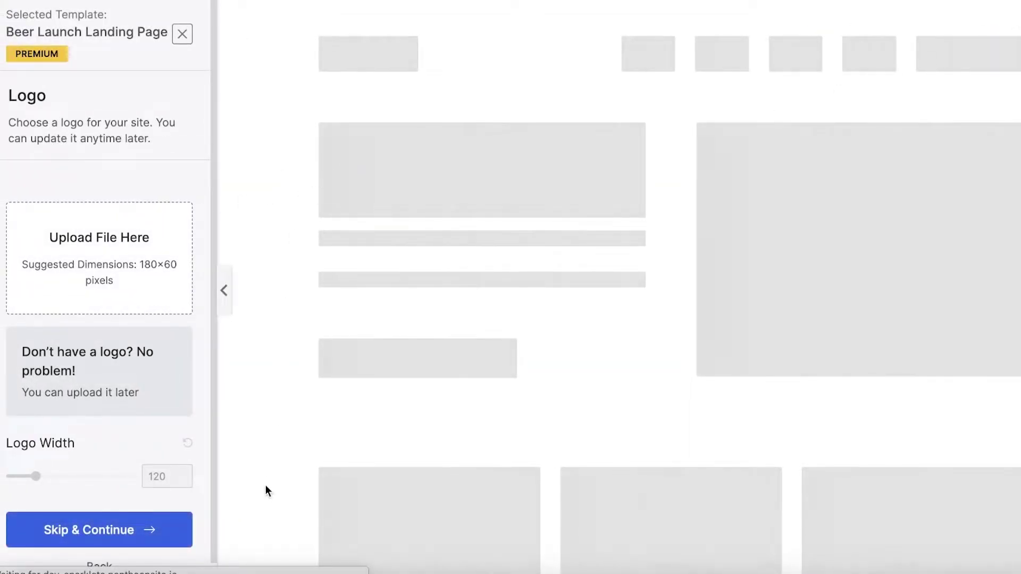
click(153, 528)
scroll(150, 254, down, 2)
scroll(150, 254, down, 5)
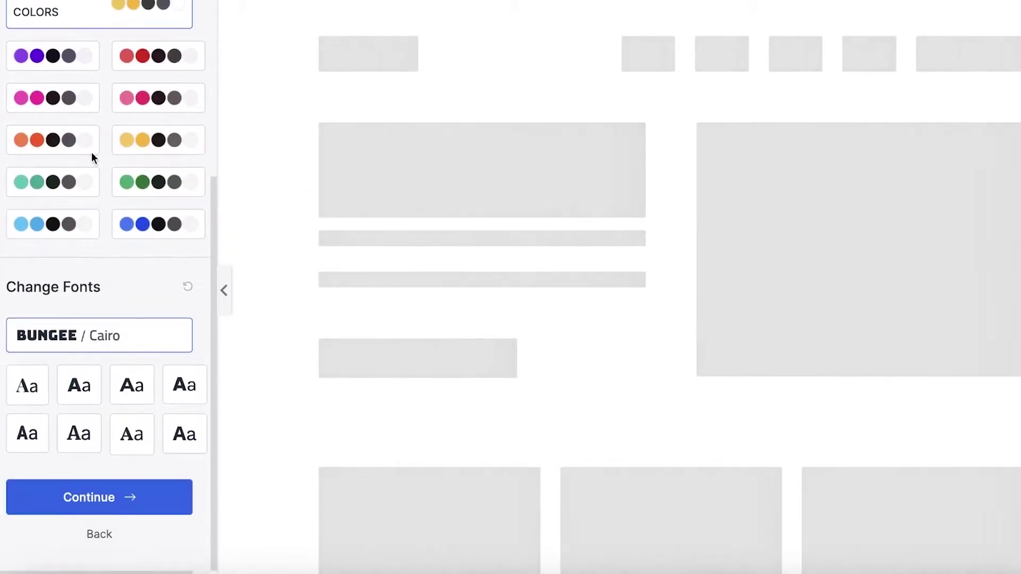
click(72, 495)
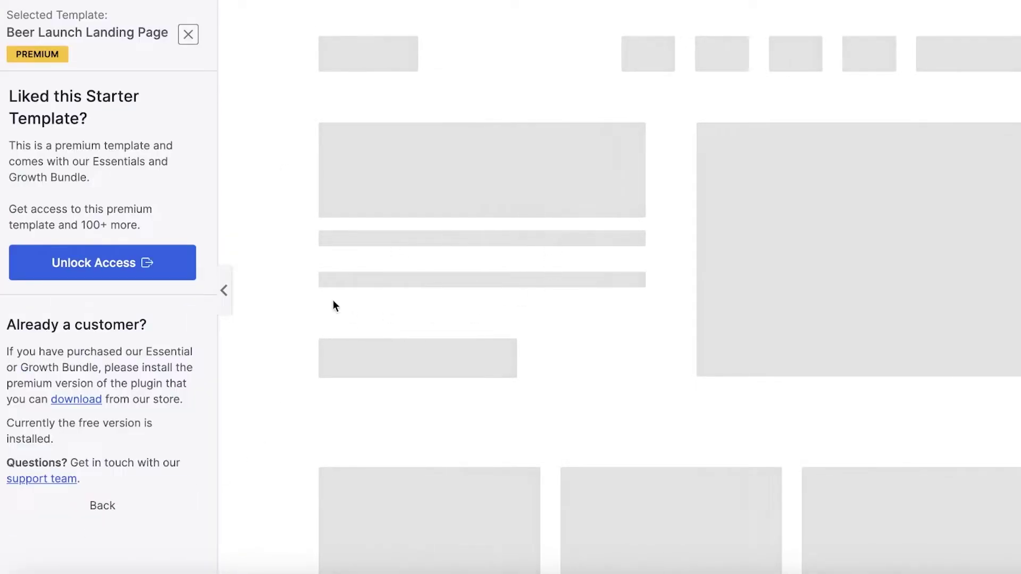
click(77, 278)
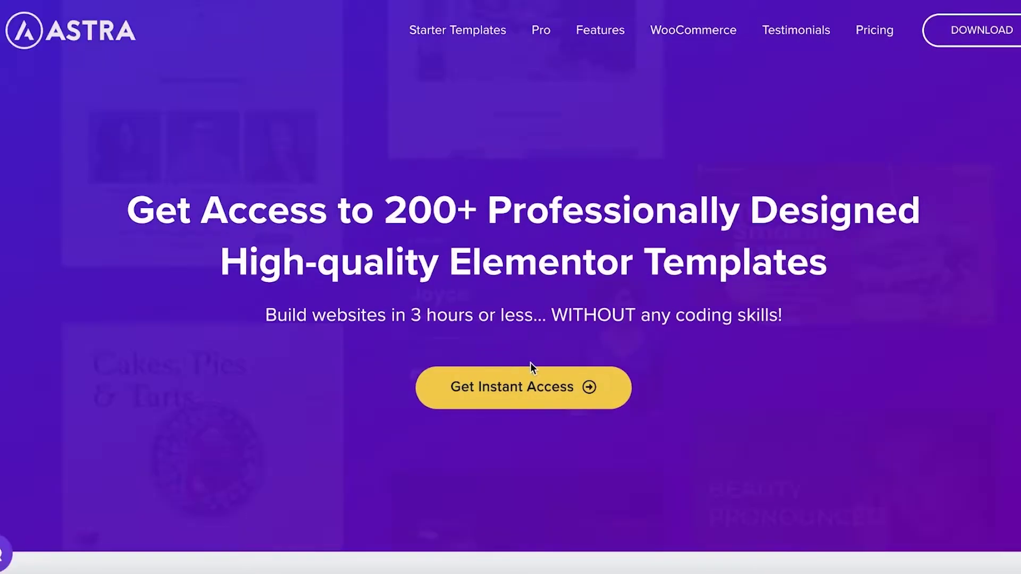
View the Astra bundle pricing, then close the Beer Launch template preview.
click(530, 372)
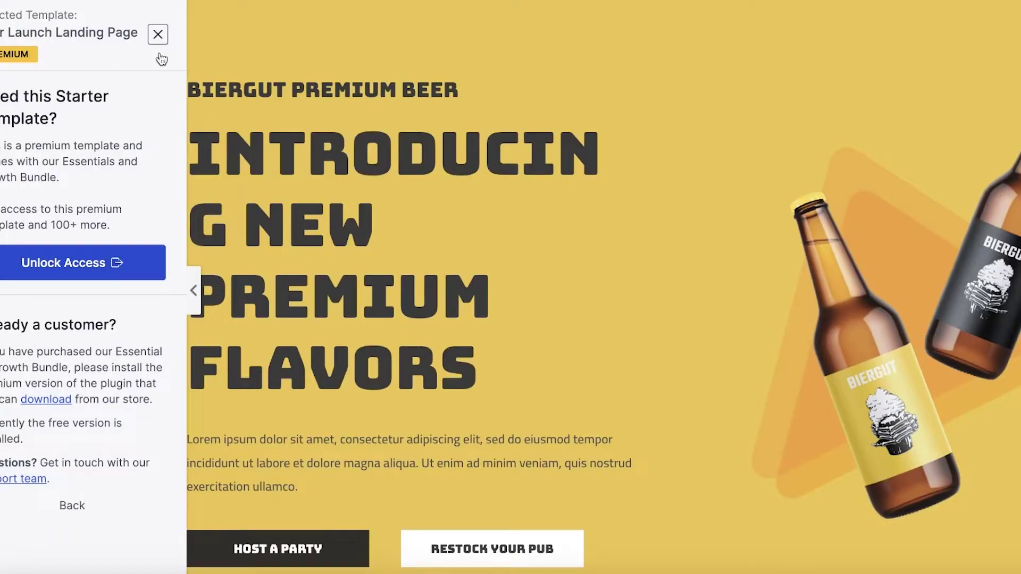
click(158, 34)
Scroll the landing page results and check the All and Popular filter dropdowns.
mouse_move(663, 302)
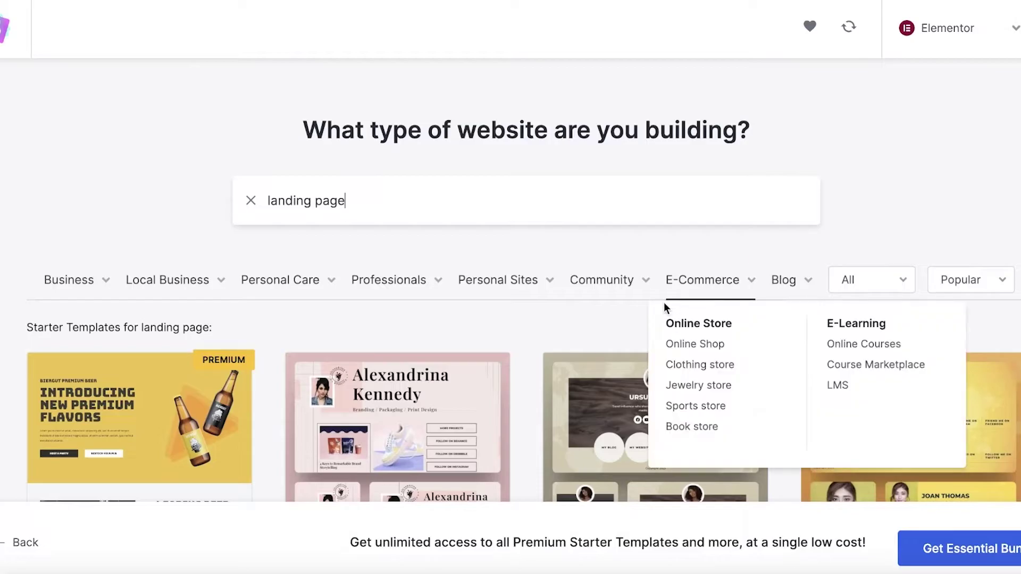
scroll(455, 335, down, 10)
scroll(438, 244, up, 10)
scroll(674, 230, down, 7)
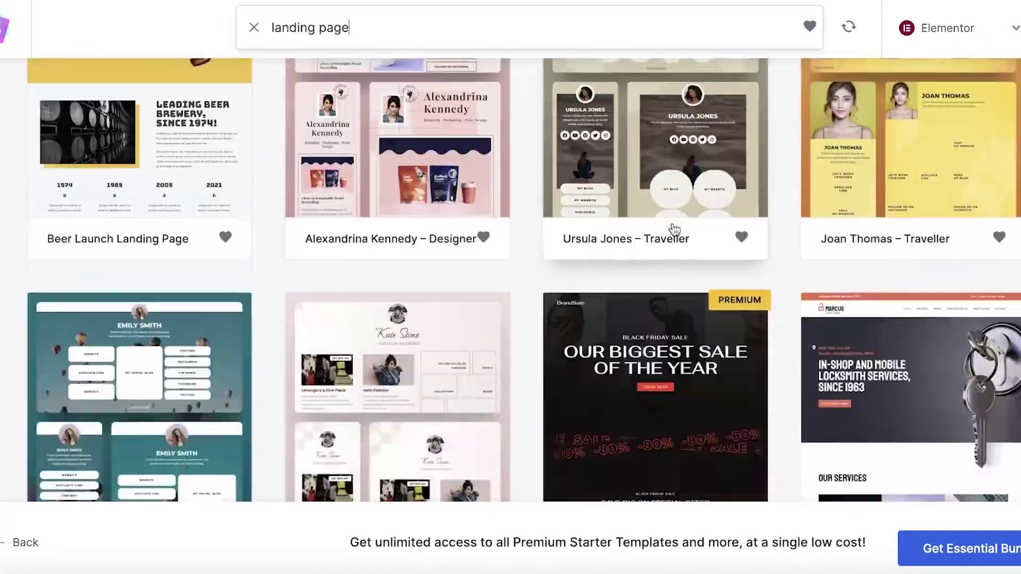
scroll(674, 229, down, 10)
scroll(465, 217, up, 8)
scroll(565, 158, down, 1)
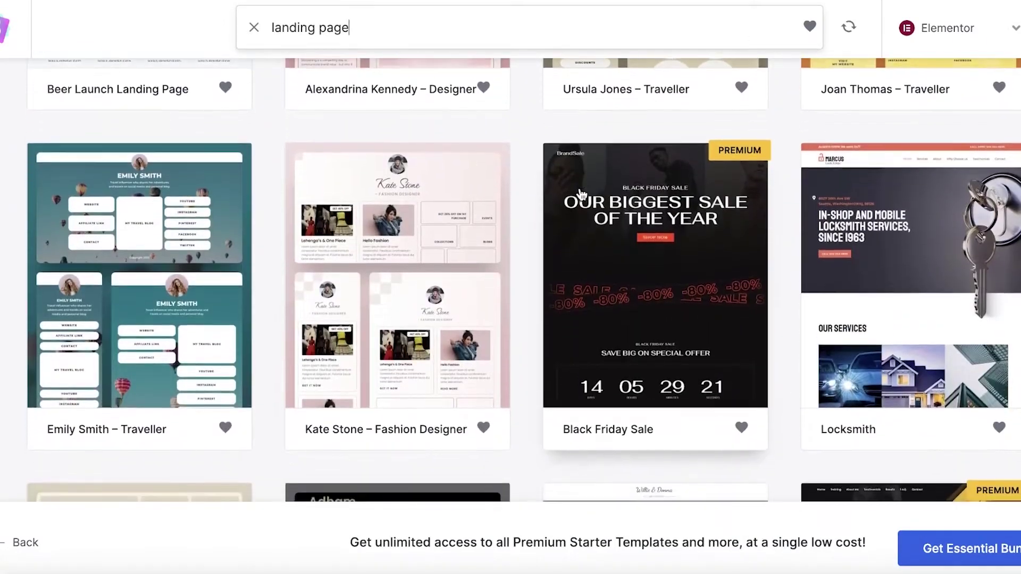
scroll(581, 194, up, 8)
click(912, 223)
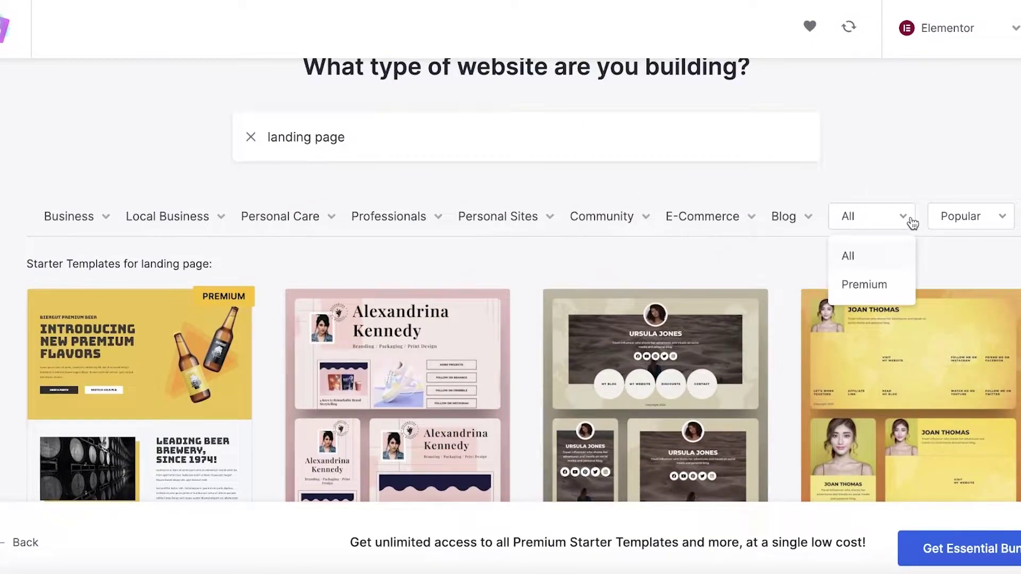
click(932, 222)
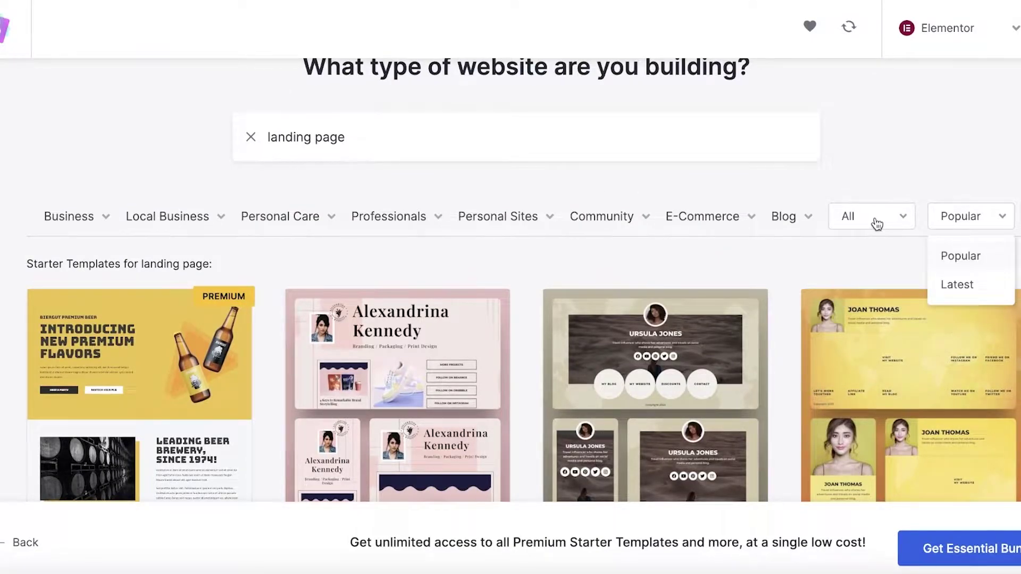
Scroll through the results and open the free Locksmith template.
scroll(599, 416, down, 6)
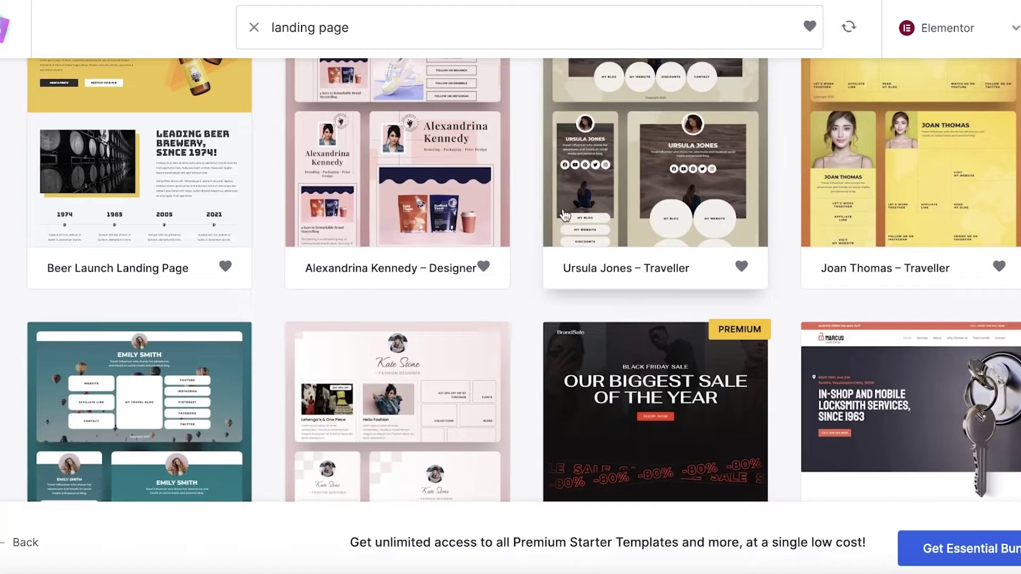
scroll(543, 221, up, 5)
scroll(444, 292, down, 9)
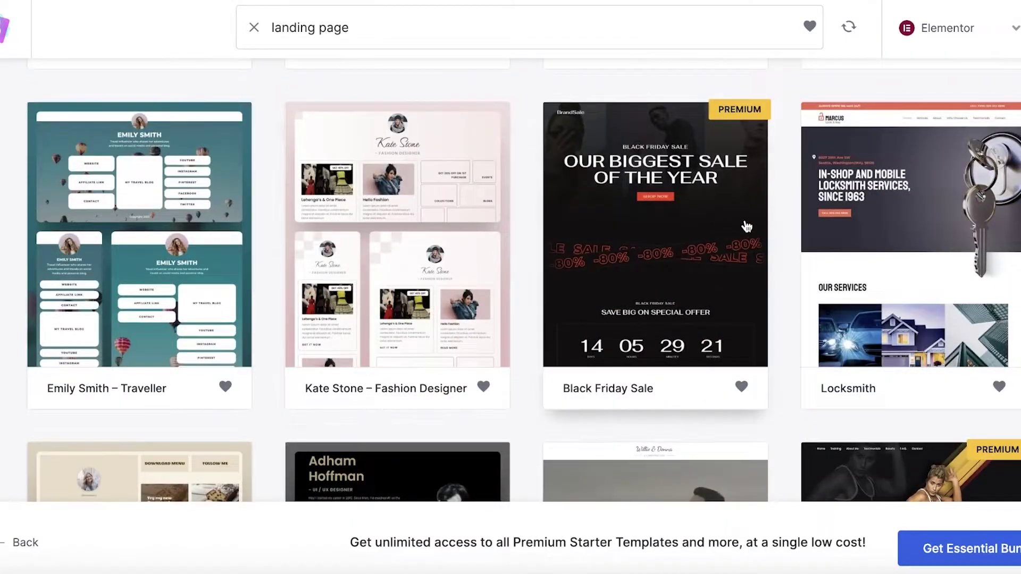
scroll(747, 227, down, 8)
scroll(884, 223, up, 8)
scroll(886, 223, down, 3)
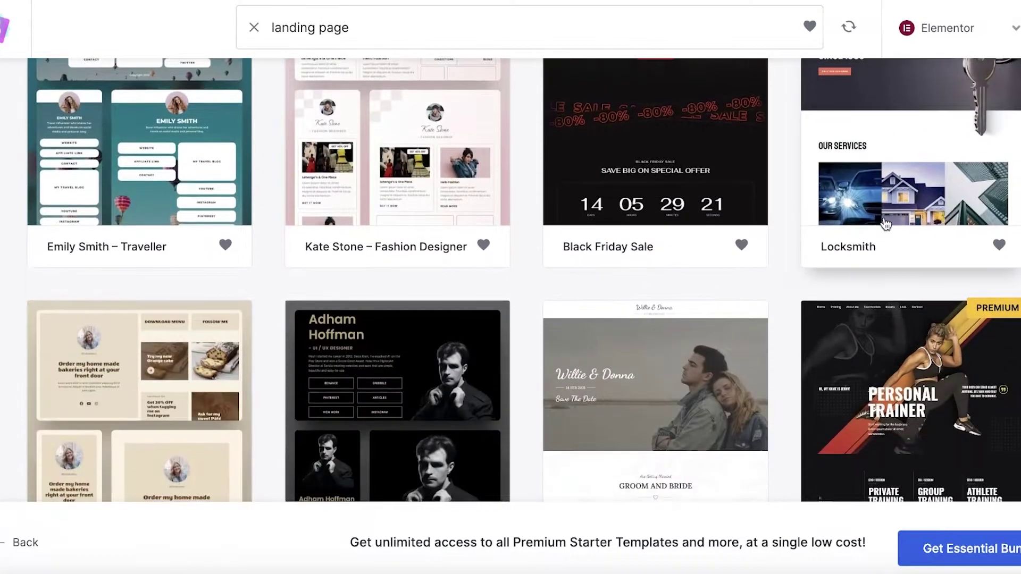
scroll(885, 223, up, 3)
scroll(321, 306, down, 4)
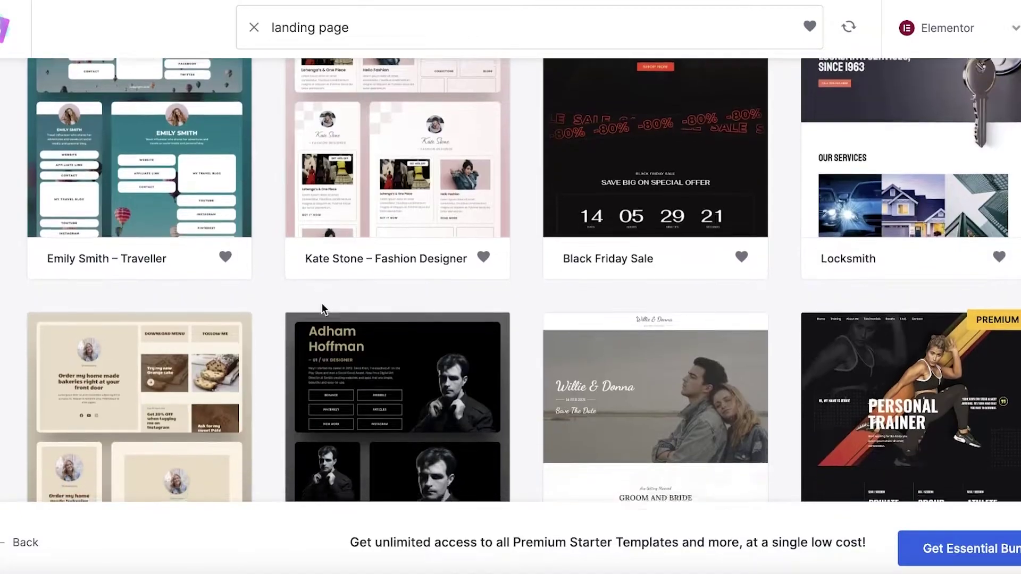
scroll(321, 308, down, 3)
scroll(622, 226, down, 9)
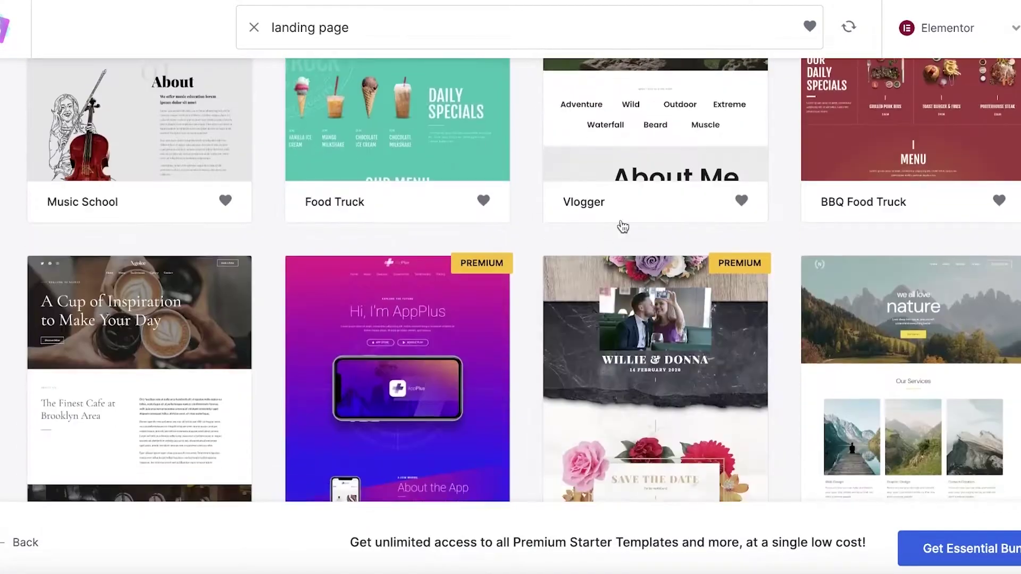
scroll(142, 296, down, 12)
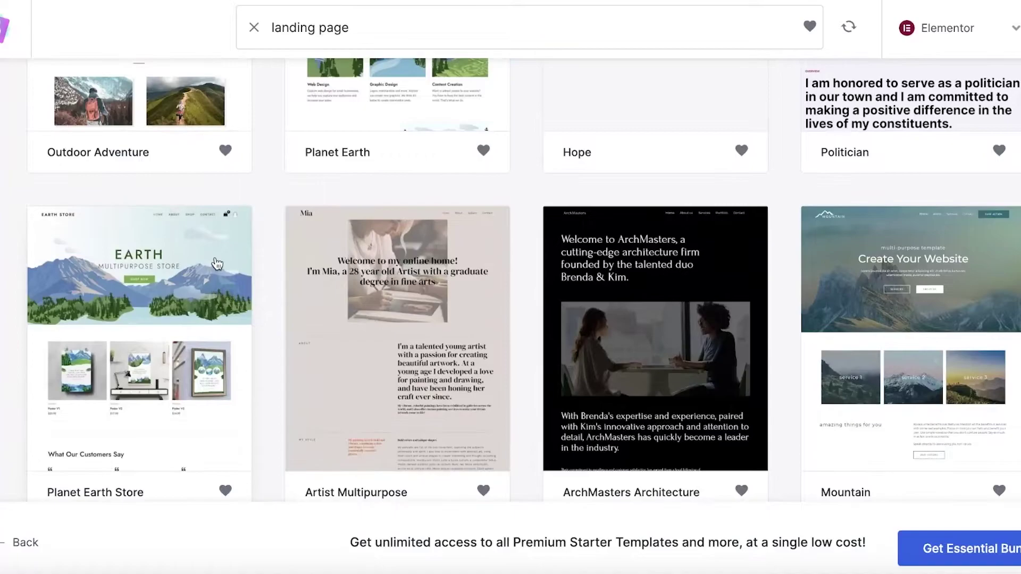
scroll(335, 255, up, 10)
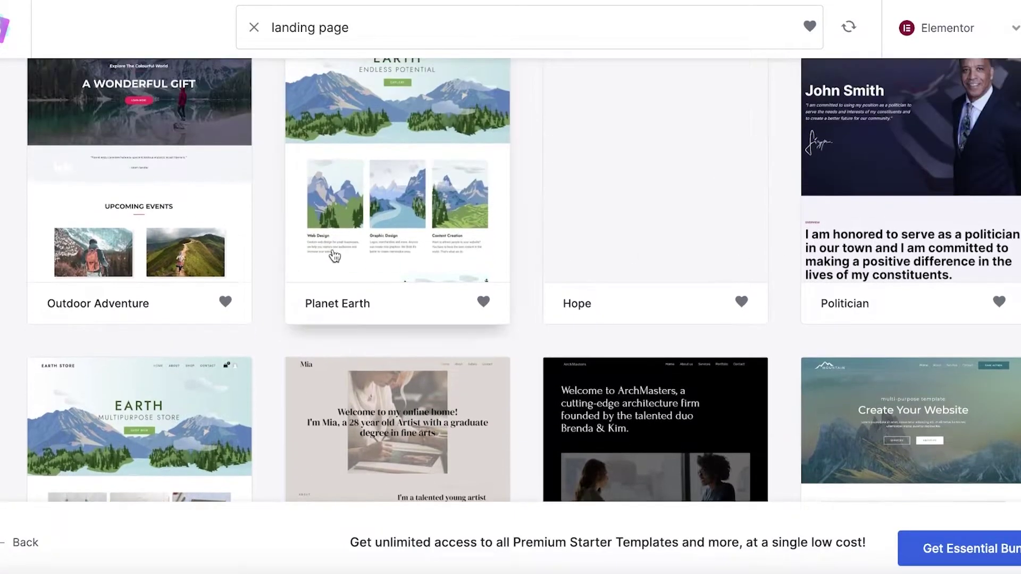
scroll(473, 222, up, 6)
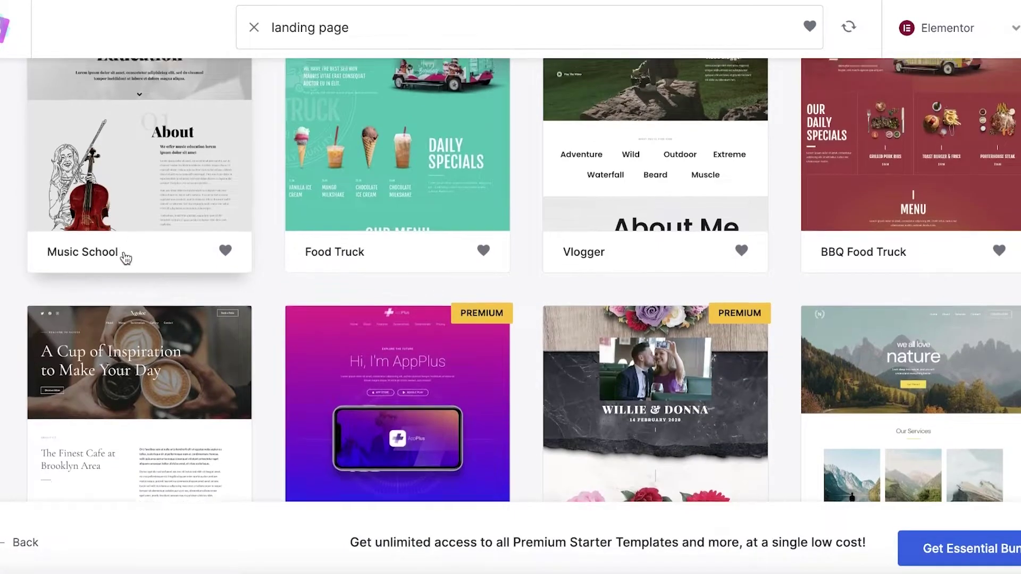
scroll(139, 266, up, 14)
scroll(444, 277, up, 3)
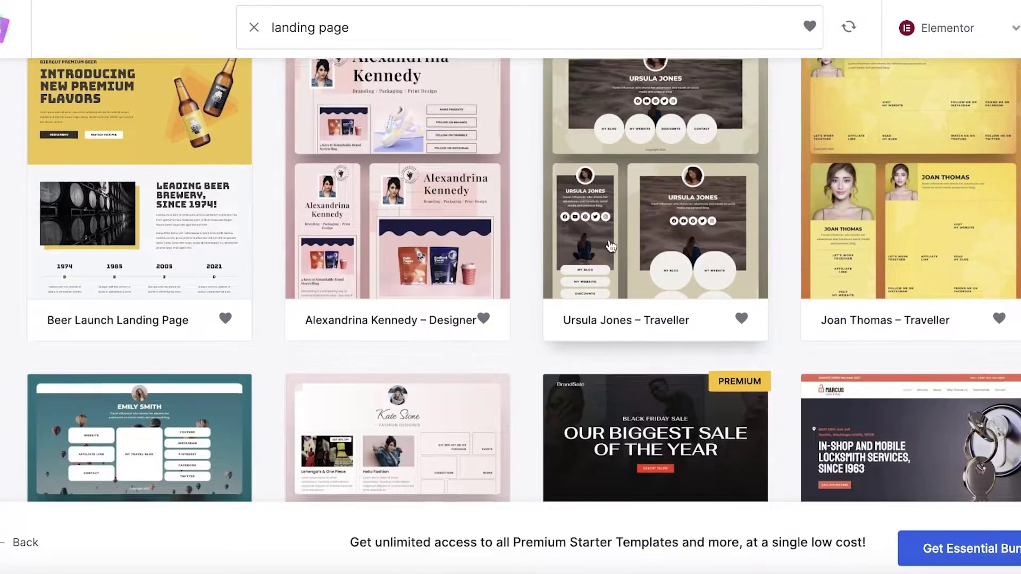
scroll(444, 277, up, 1)
scroll(583, 241, down, 6)
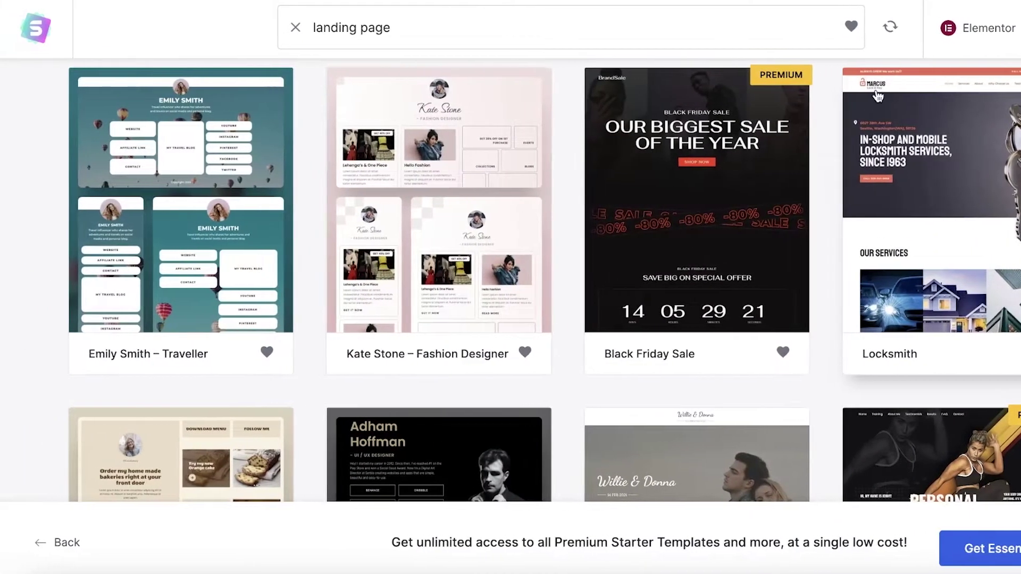
click(938, 176)
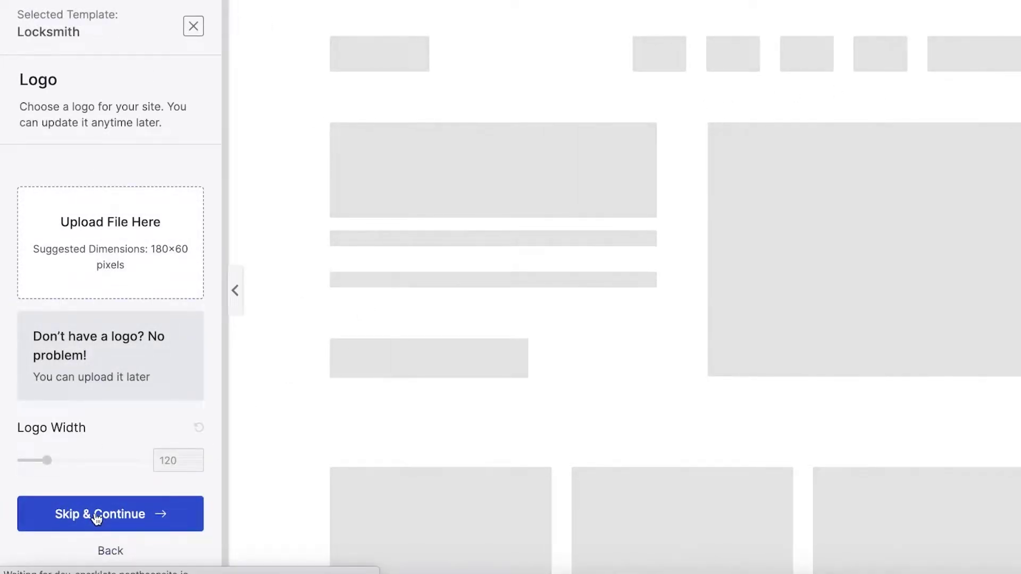
Upload the perfume promo image 'Body Shampoo Promo Instagram Post (1).png' from Downloads.
click(83, 226)
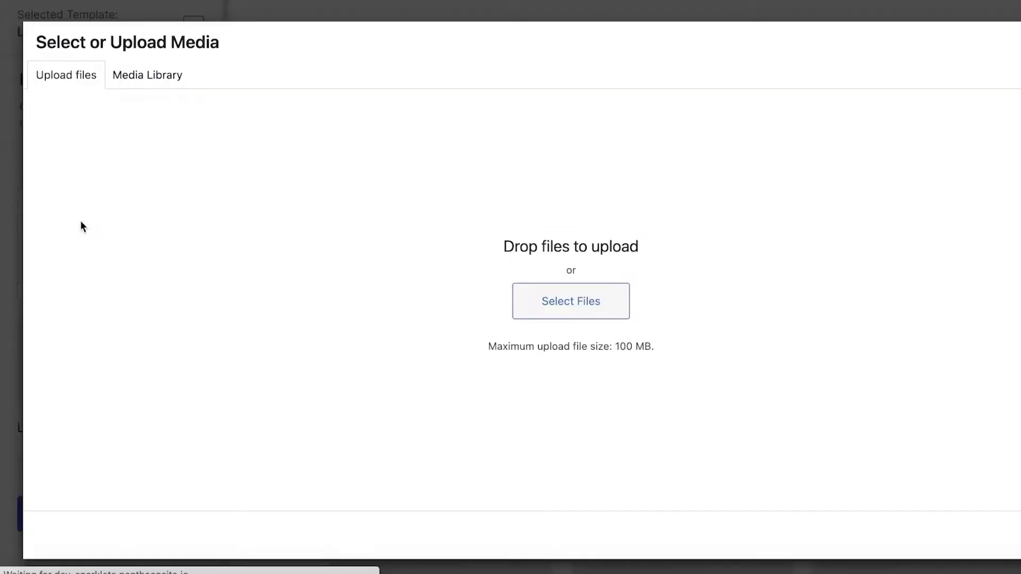
click(644, 250)
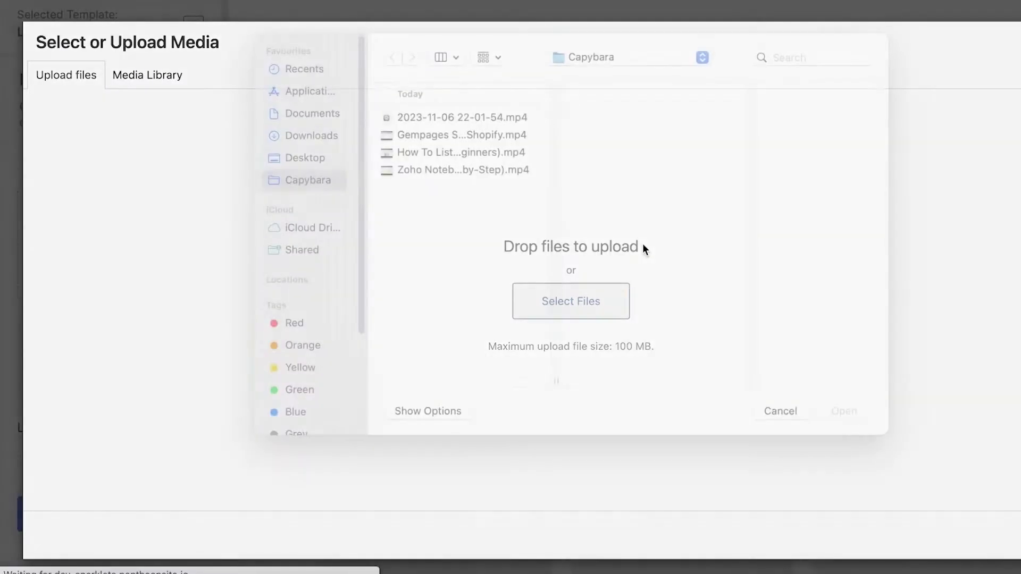
click(294, 182)
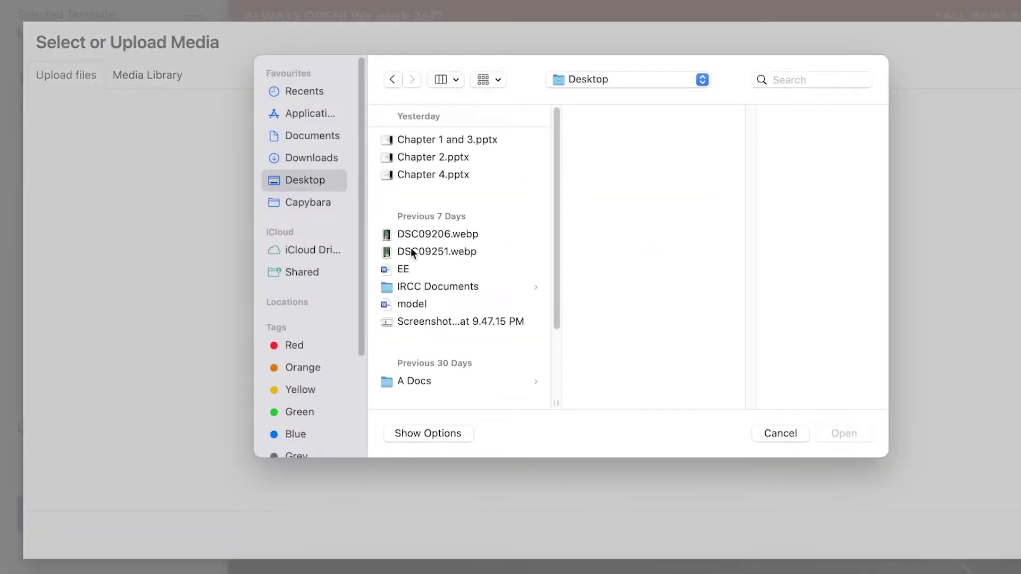
scroll(428, 323, down, 5)
click(432, 329)
scroll(510, 304, down, 1)
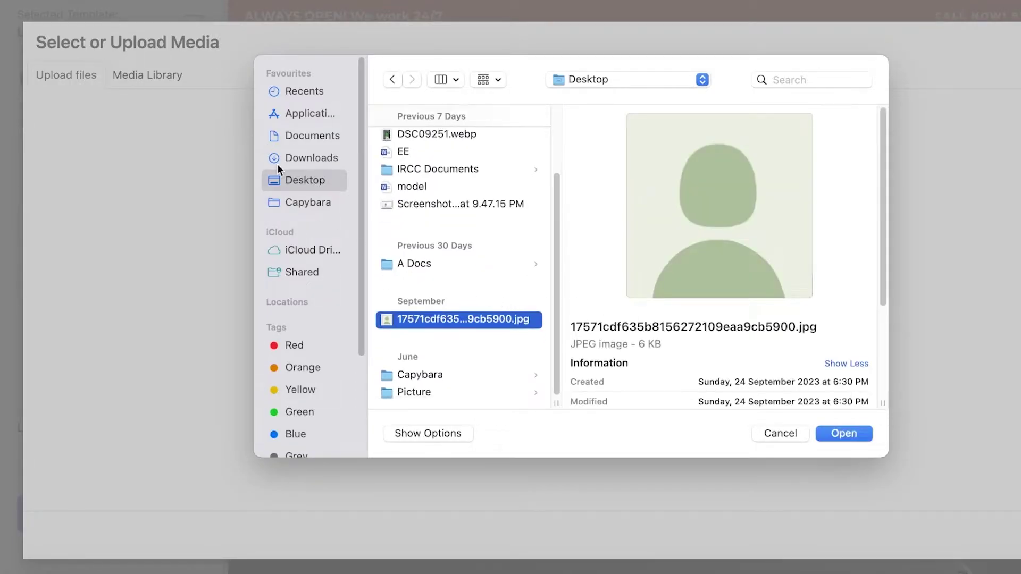
click(296, 160)
scroll(461, 181, down, 5)
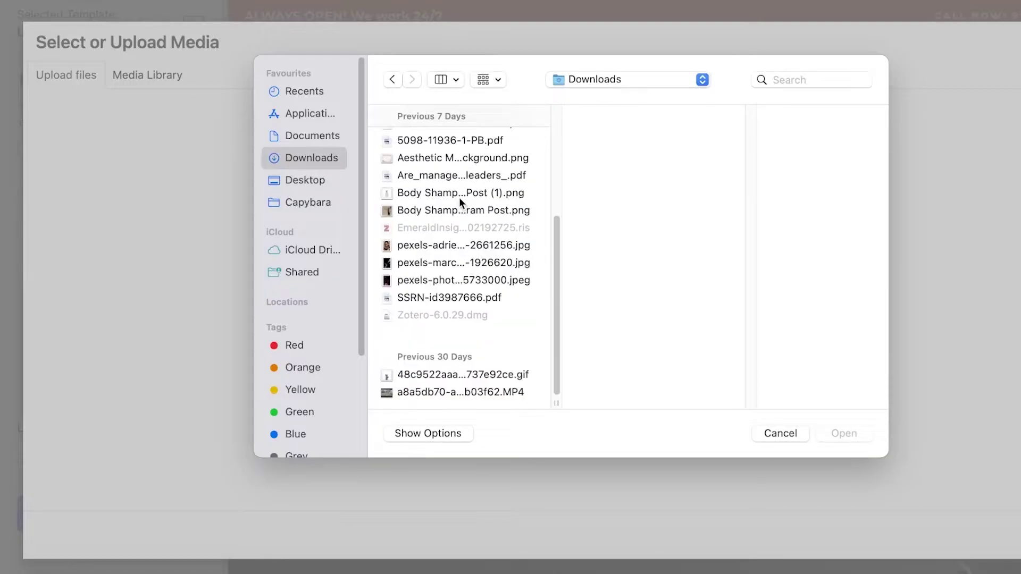
click(455, 210)
click(452, 195)
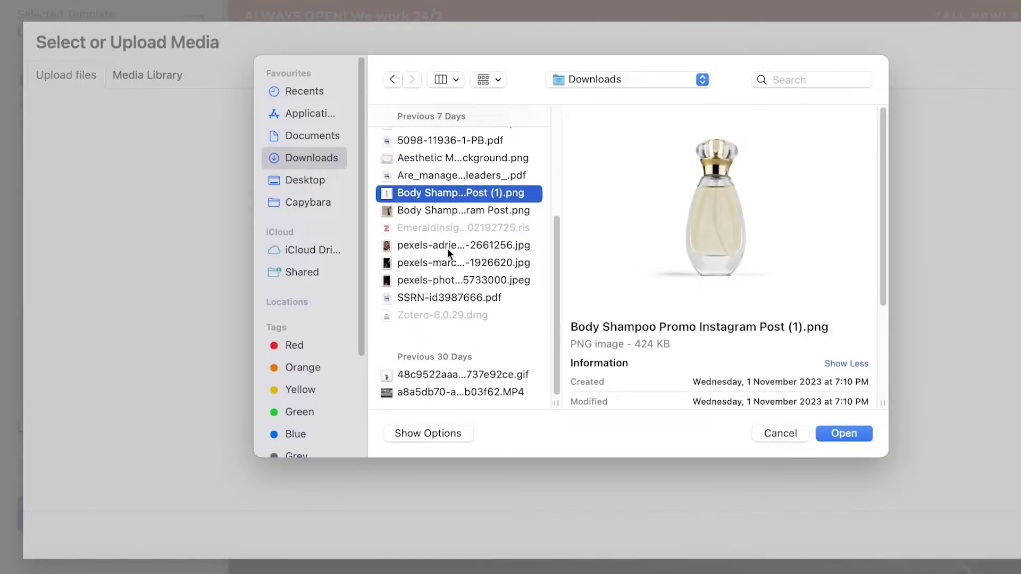
click(484, 372)
click(457, 205)
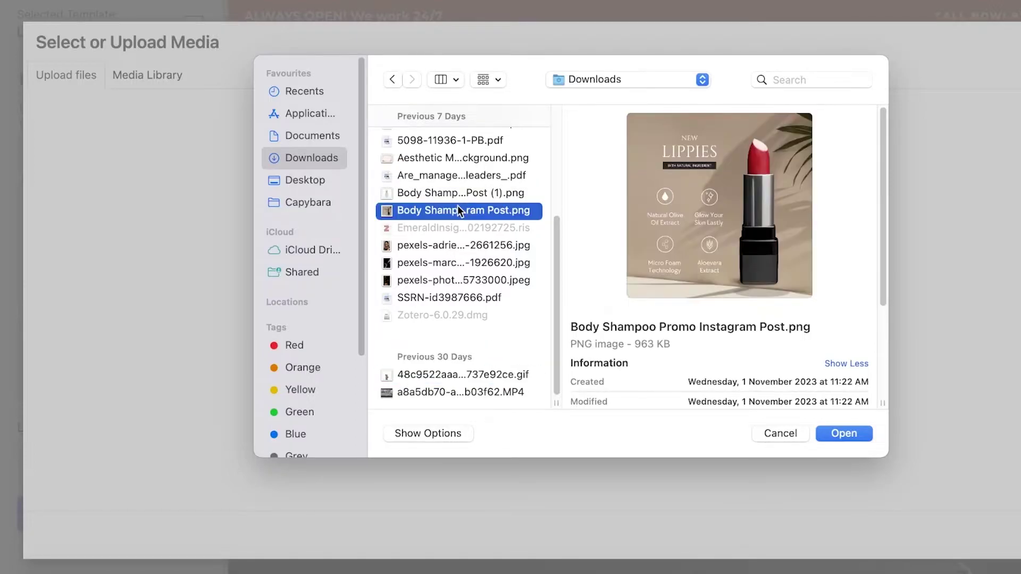
click(457, 195)
click(823, 435)
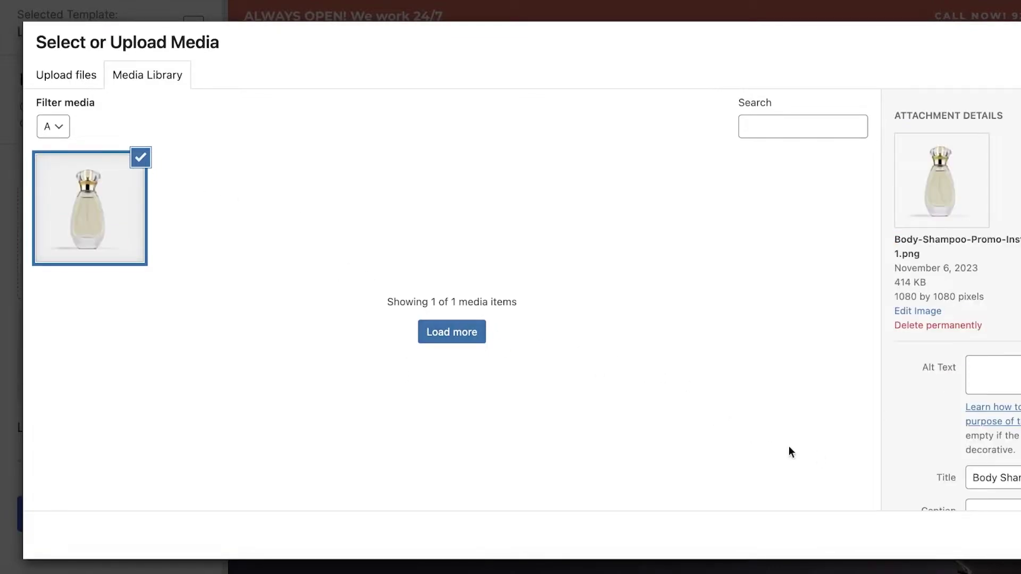
Use the perfume image as the logo at about 57 px wide and continue.
click(1010, 534)
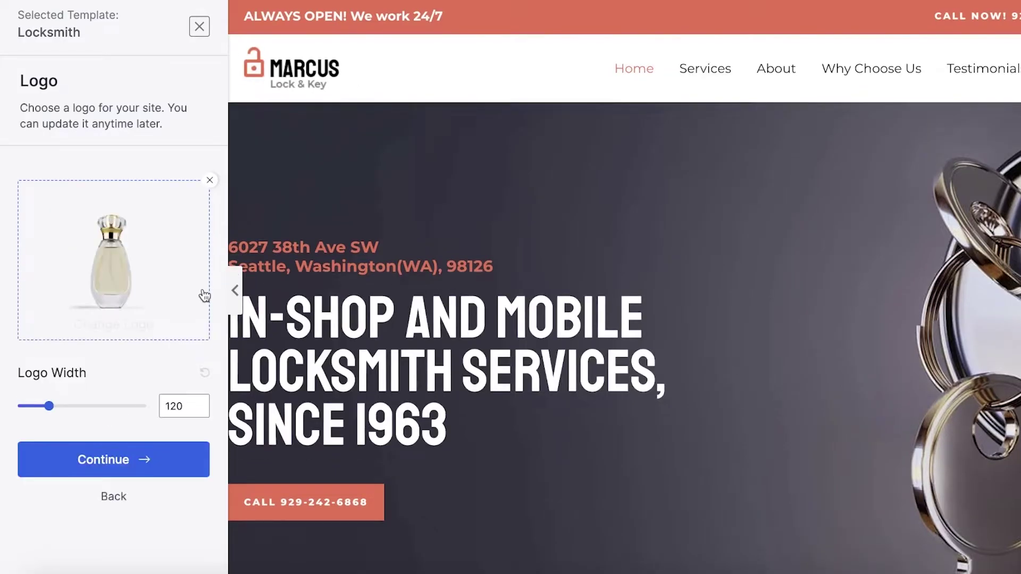
drag(49, 406, 32, 408)
click(75, 458)
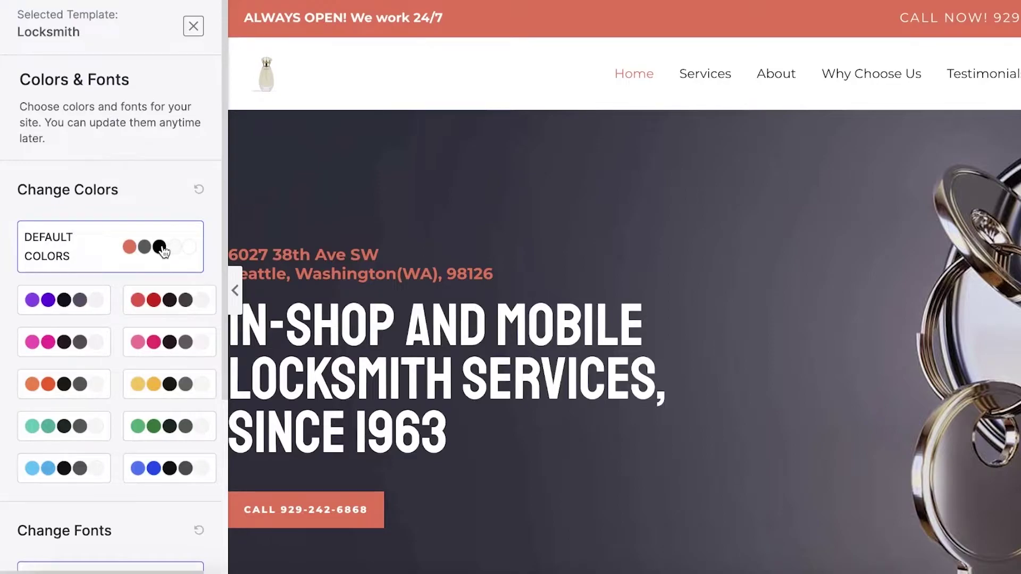
Try the purple, red and magenta palettes, then settle on the lighter pink palette.
click(80, 299)
click(160, 302)
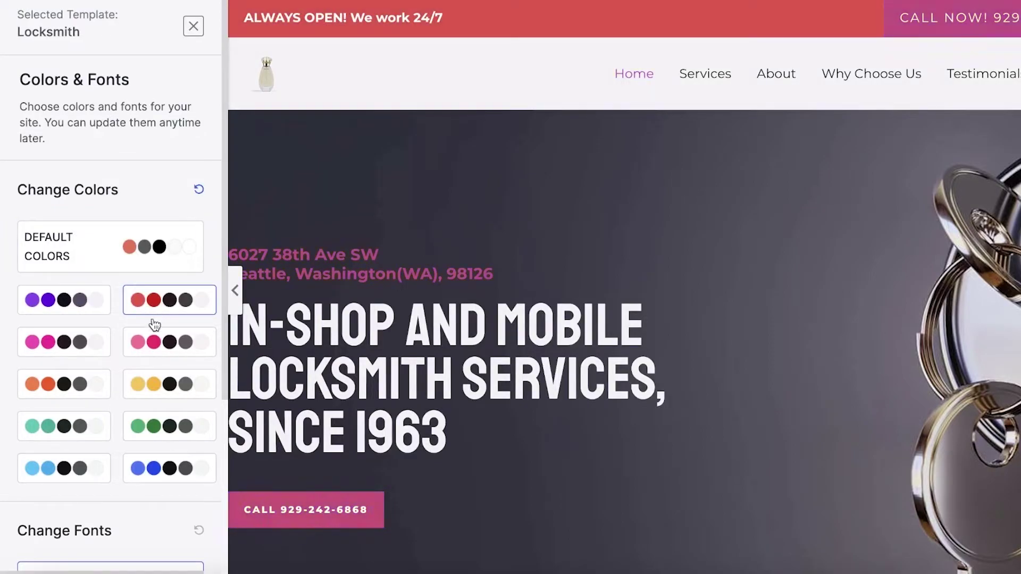
click(73, 358)
click(178, 337)
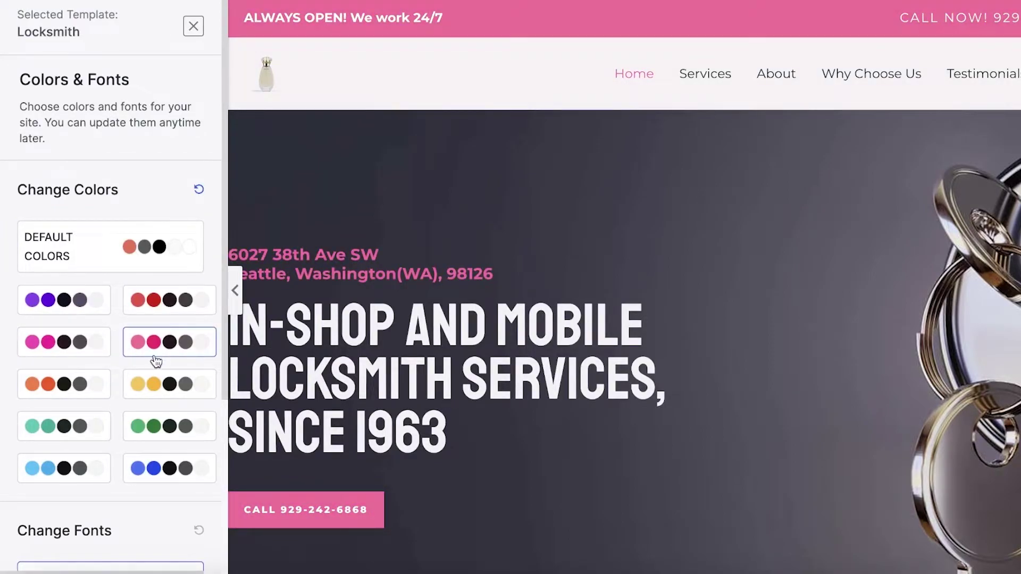
Try other font pairings, go back to the default Montserrat / Montserrat, and continue.
scroll(156, 361, down, 5)
click(88, 382)
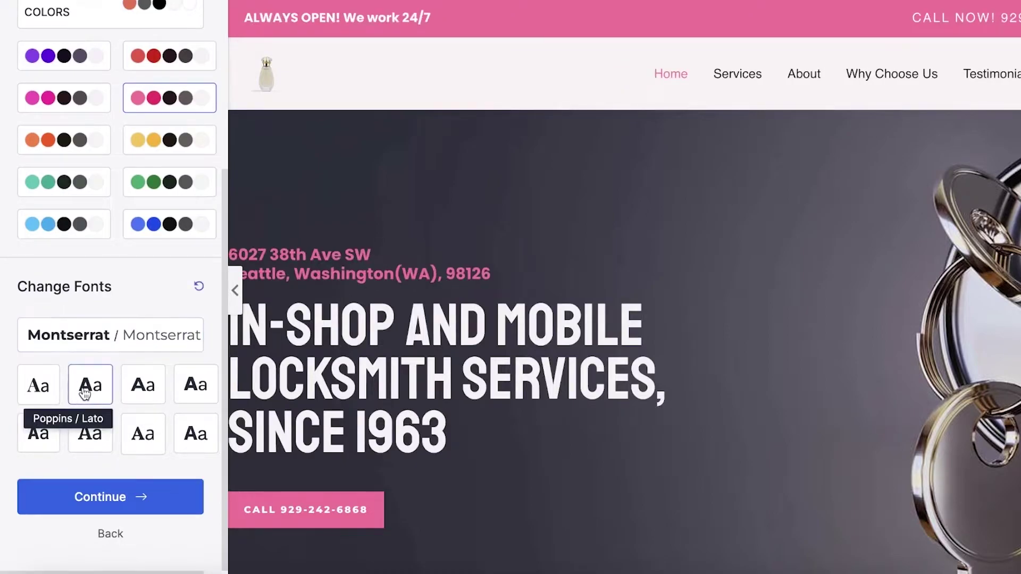
click(142, 388)
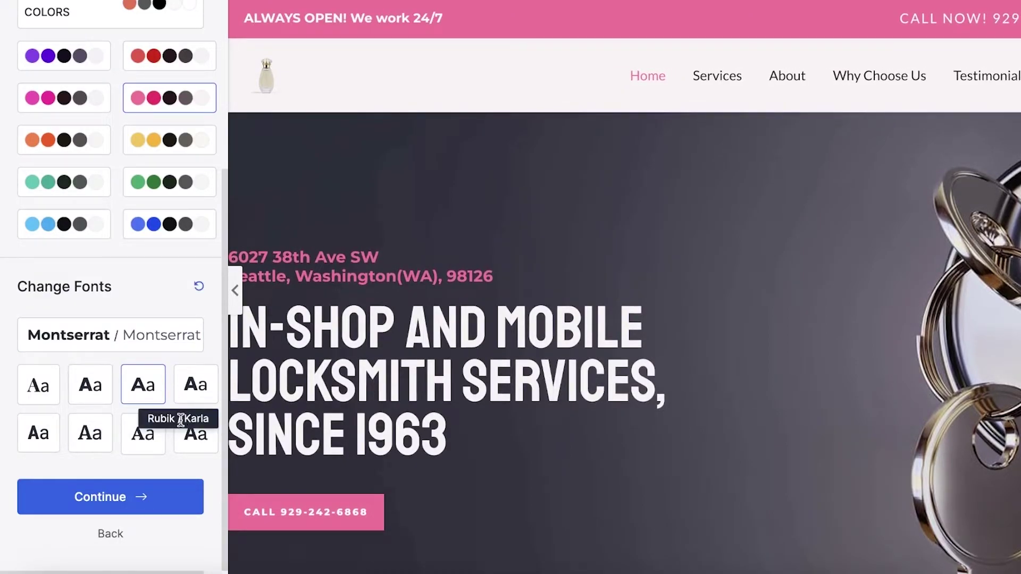
click(48, 338)
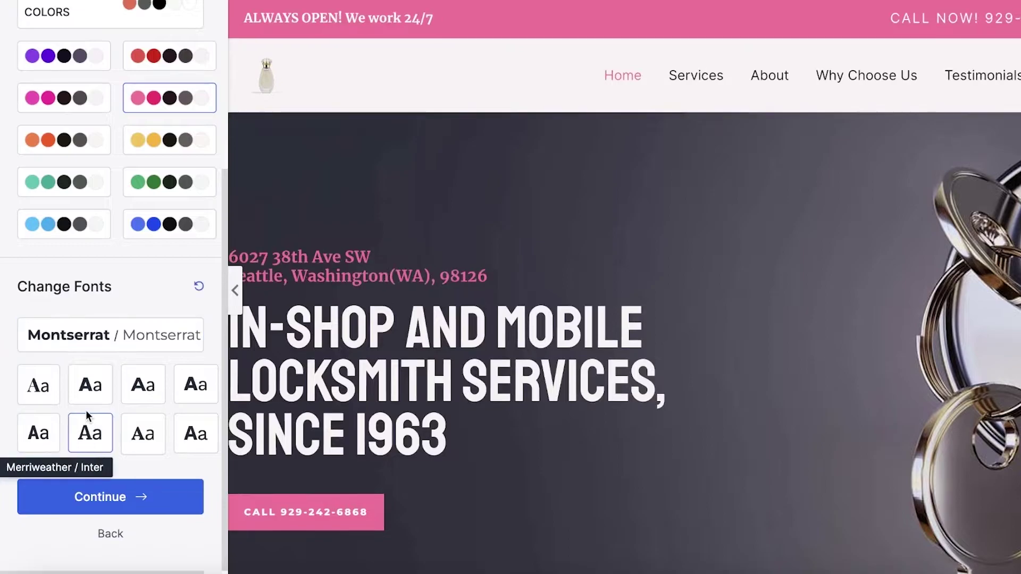
click(119, 484)
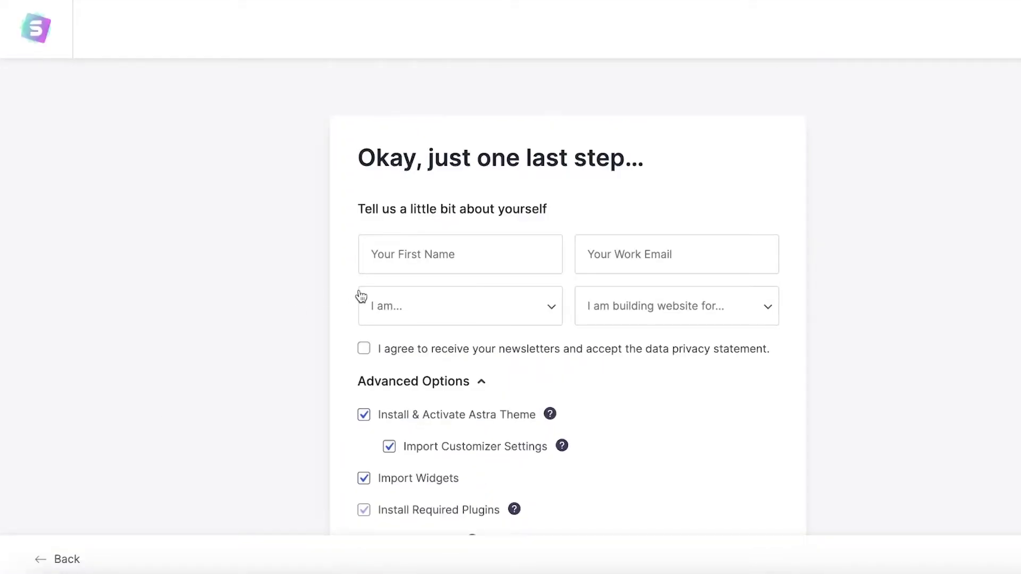
Fill in the First Name and Work Email fields from autofill.
scroll(367, 290, down, 1)
click(405, 230)
click(450, 266)
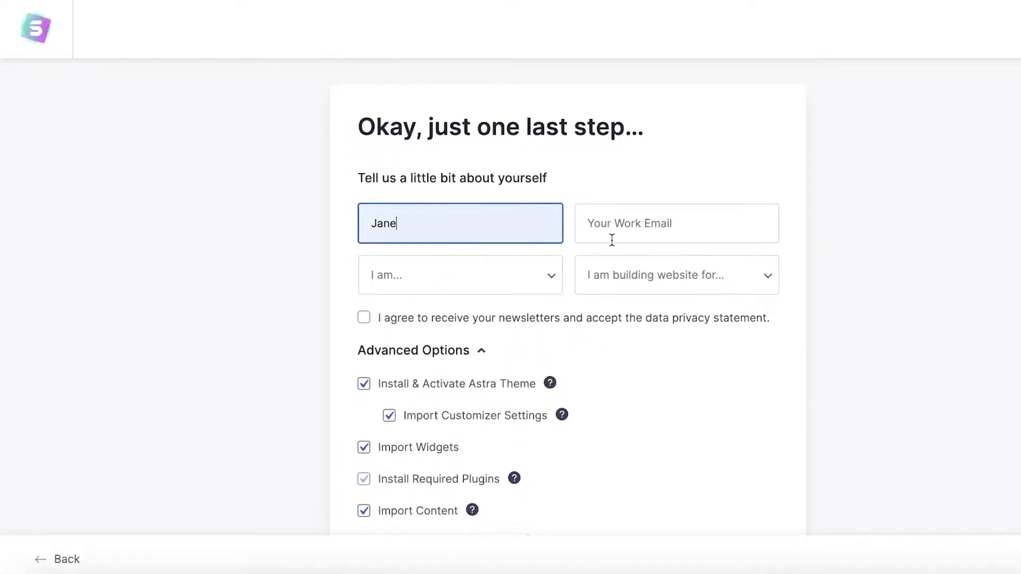
click(611, 240)
click(724, 292)
Choose Beginner and Myself/My Company, accept newsletters, and submit to build the website.
click(518, 288)
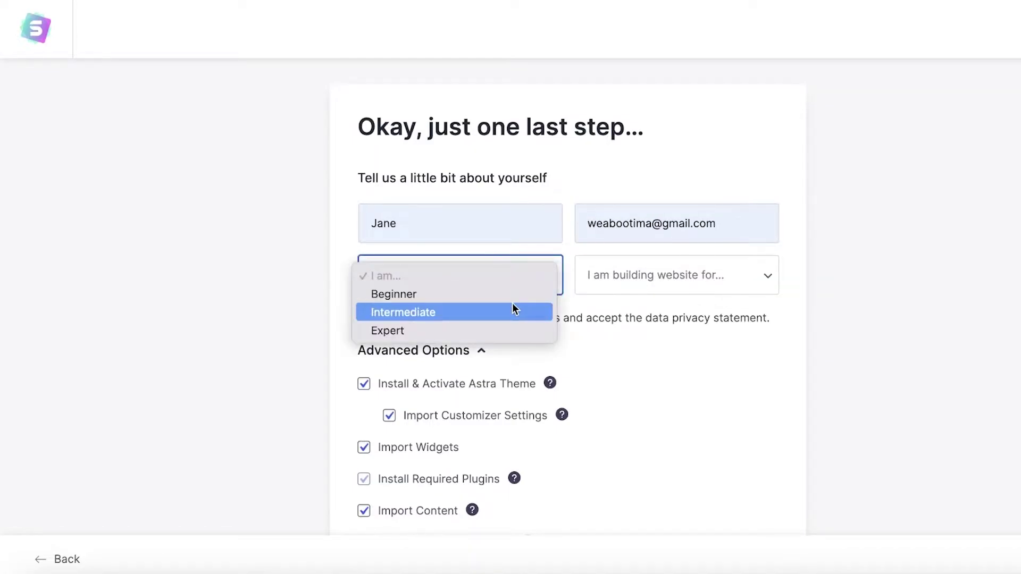
click(512, 294)
click(608, 274)
click(604, 292)
scroll(417, 324, down, 3)
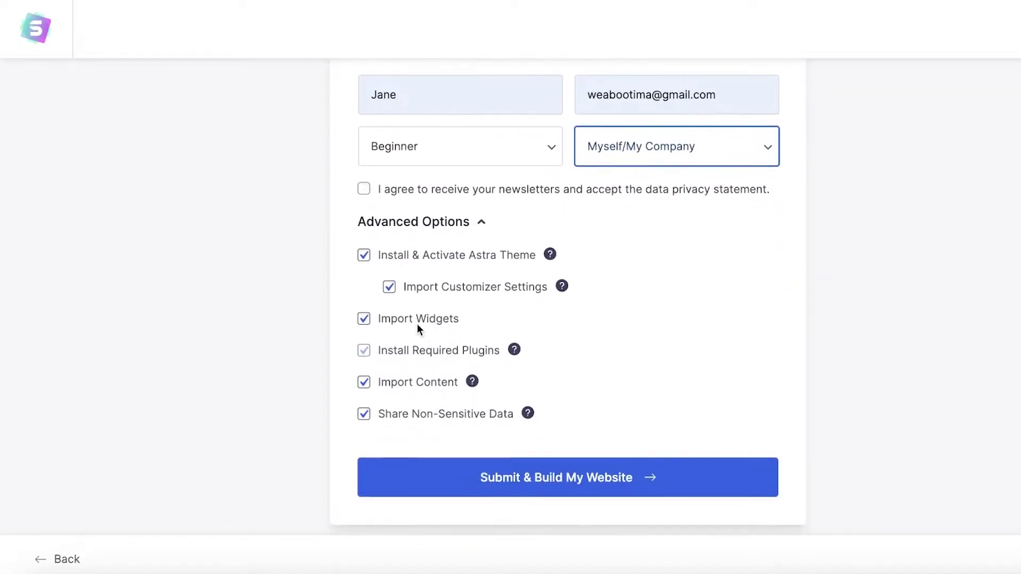
click(392, 193)
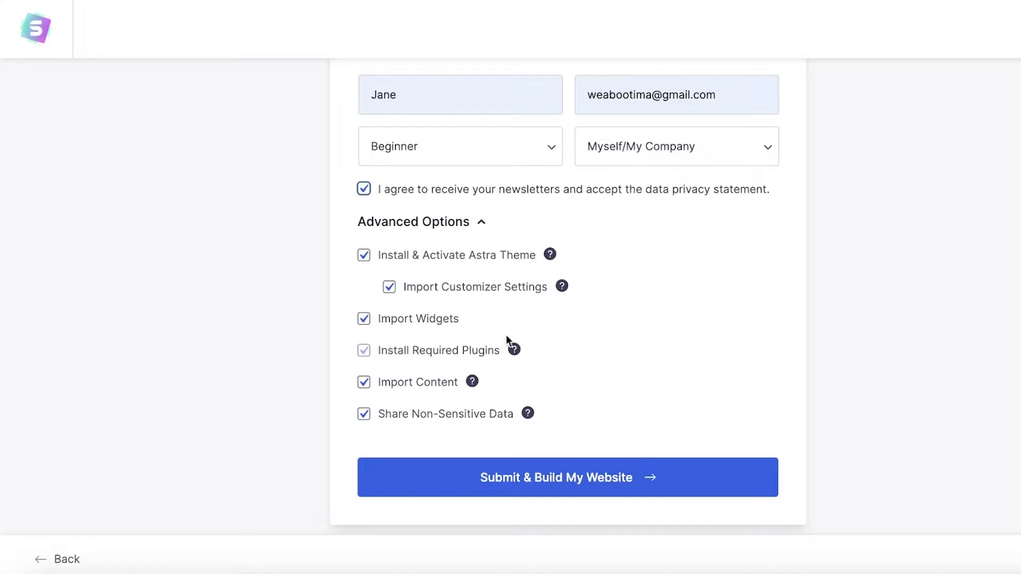
click(572, 479)
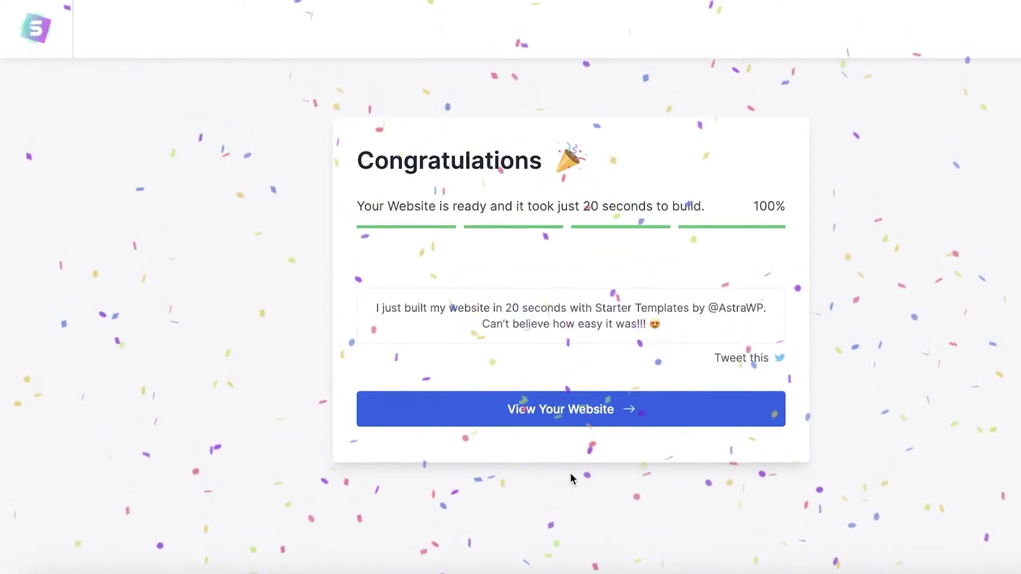
Open the finished website, confirm leaving setup, and scroll through the homepage.
click(519, 408)
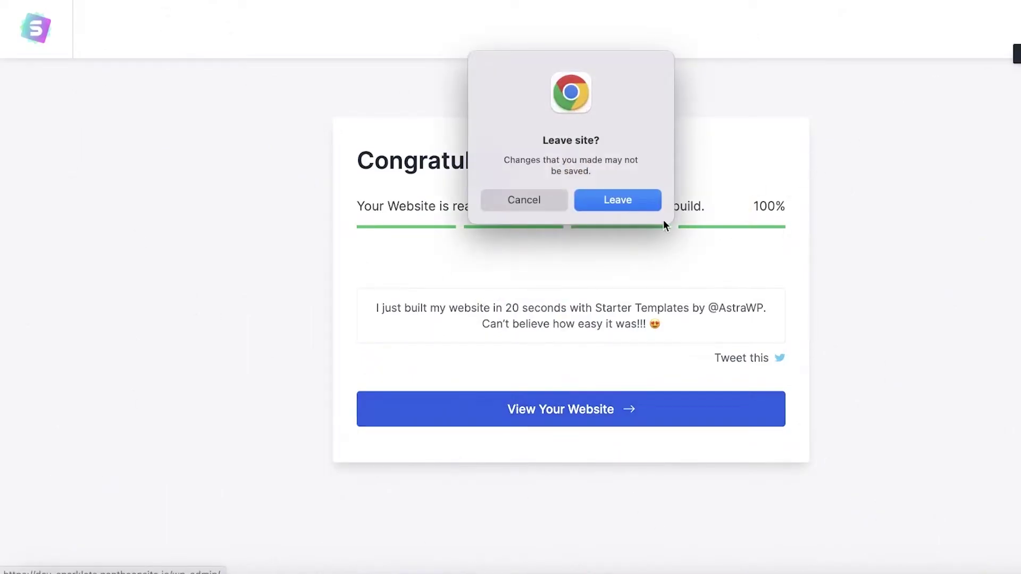
click(610, 202)
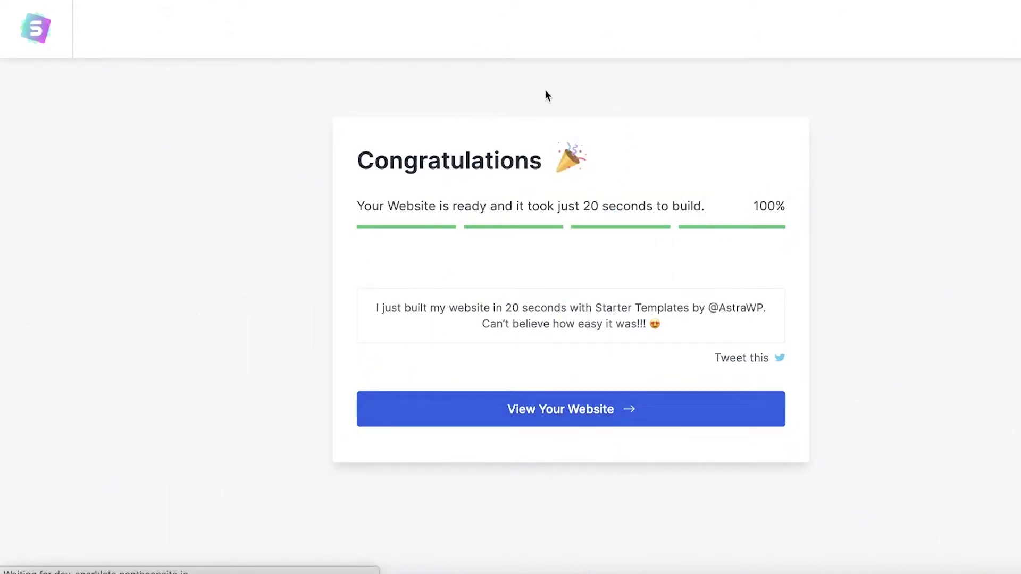
scroll(559, 140, down, 10)
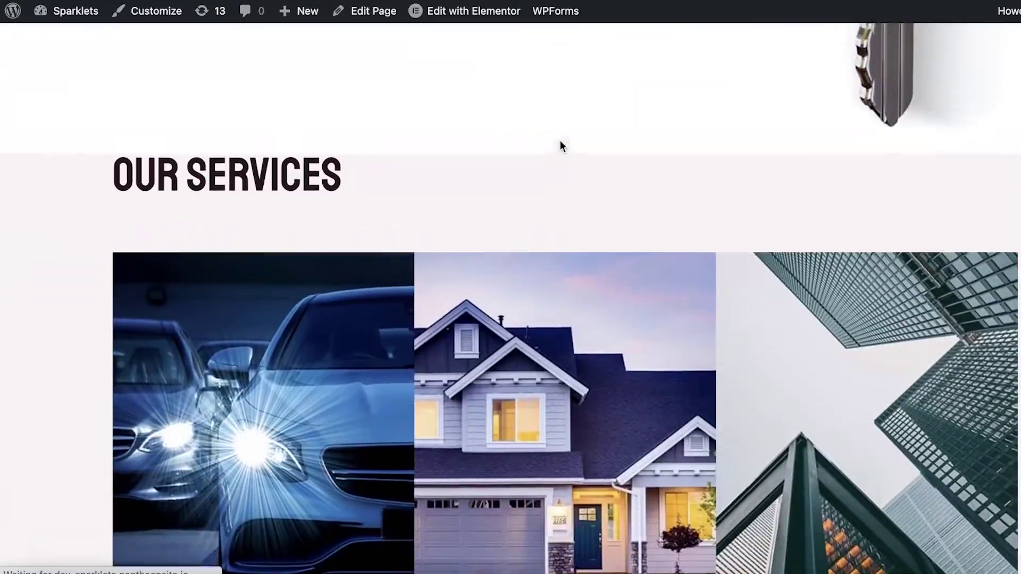
scroll(559, 141, up, 10)
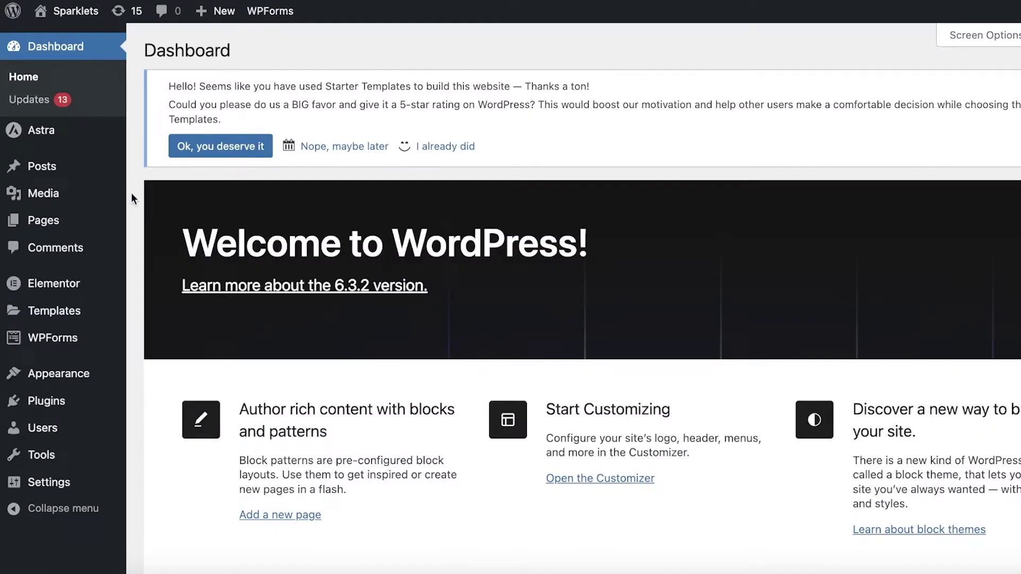
click(41, 223)
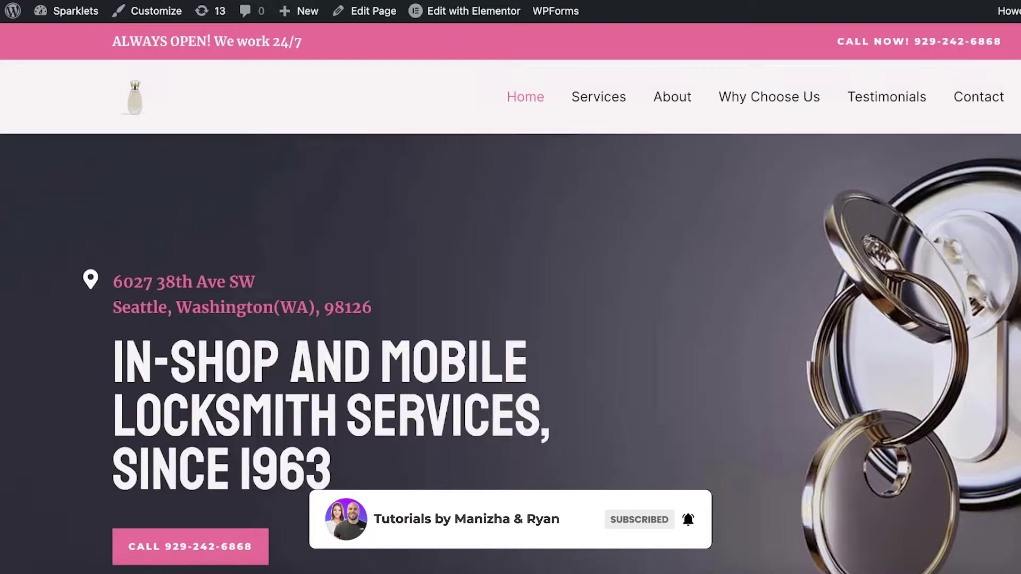
scroll(957, 120, down, 10)
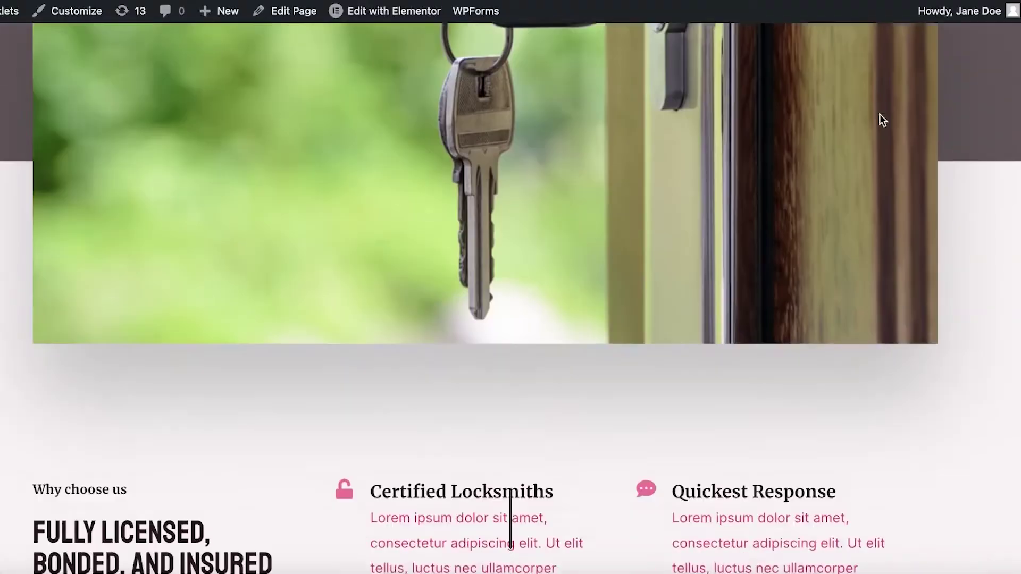
scroll(880, 118, down, 10)
scroll(880, 118, up, 20)
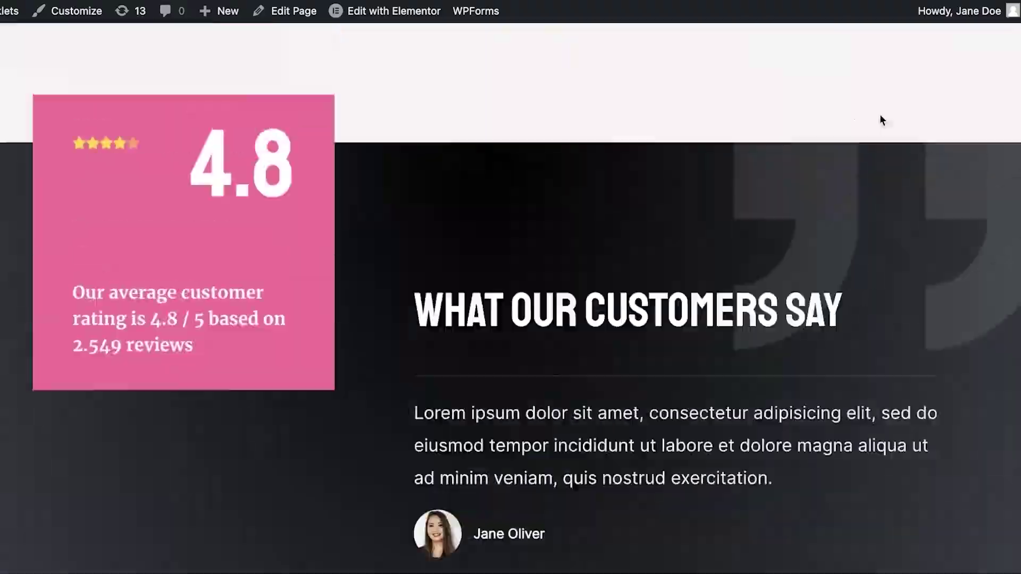
scroll(880, 117, up, 15)
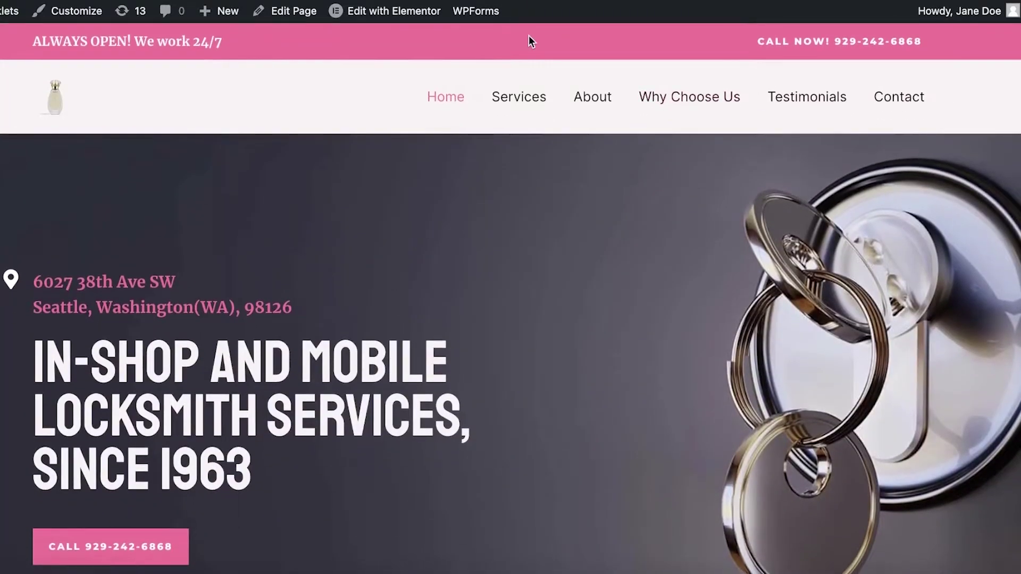
Jump to the Our Services, Why choose us and Testimonials sections via the nav links.
click(516, 103)
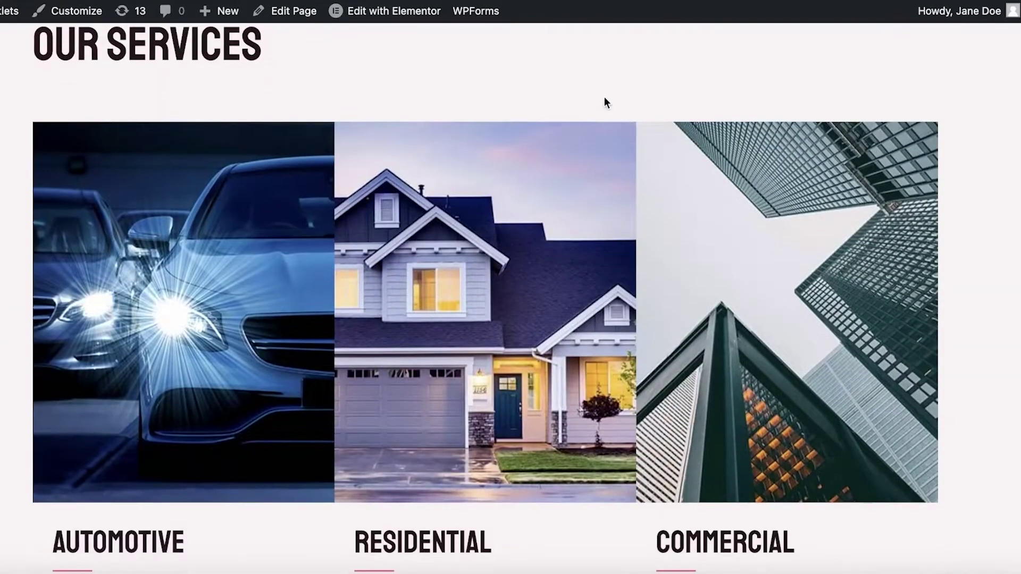
scroll(603, 96, up, 10)
click(681, 118)
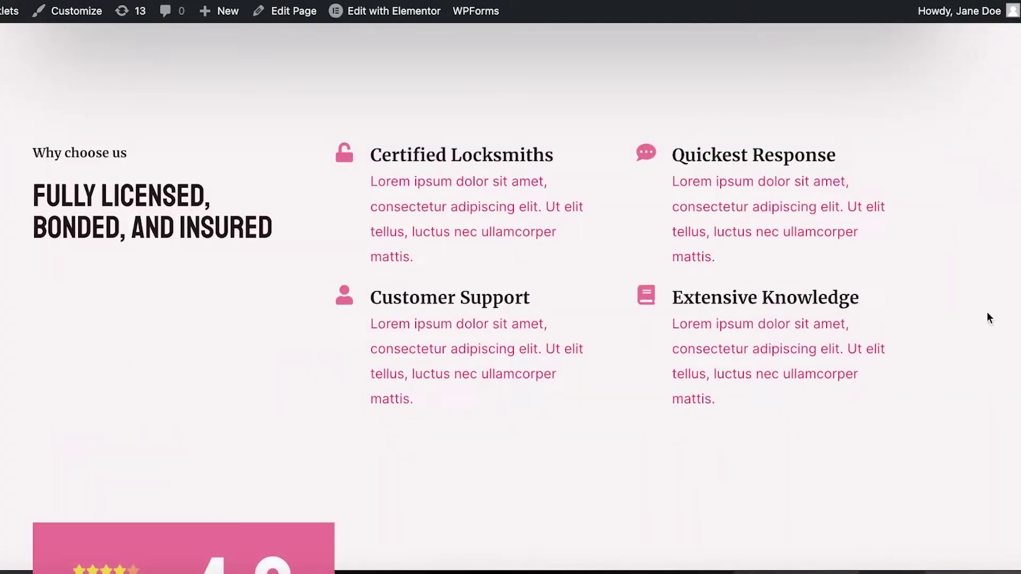
scroll(885, 376, up, 15)
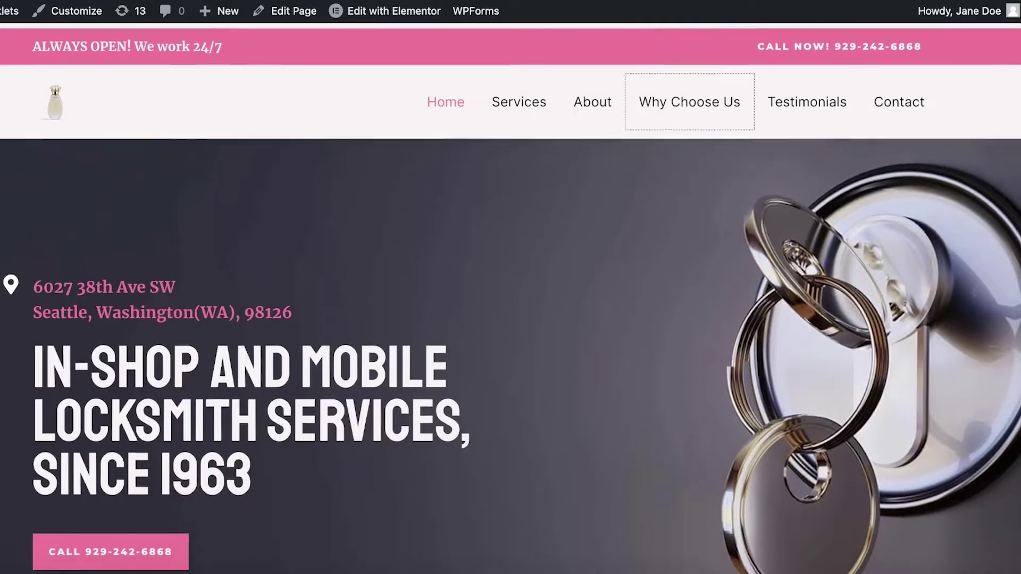
click(814, 101)
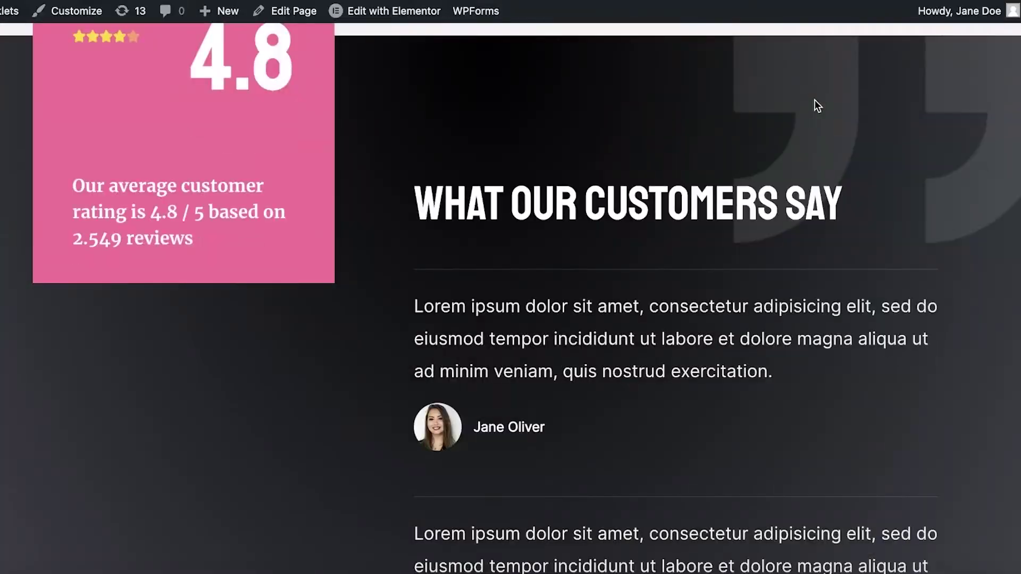
scroll(814, 100, up, 10)
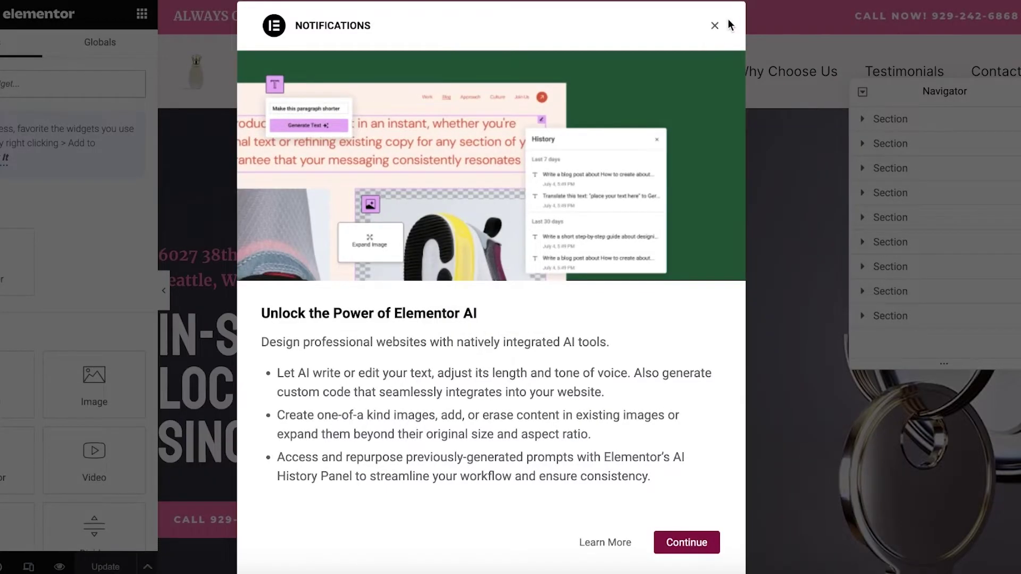
Dismiss the Elementor AI notice and add a new Heading widget to the page.
click(714, 25)
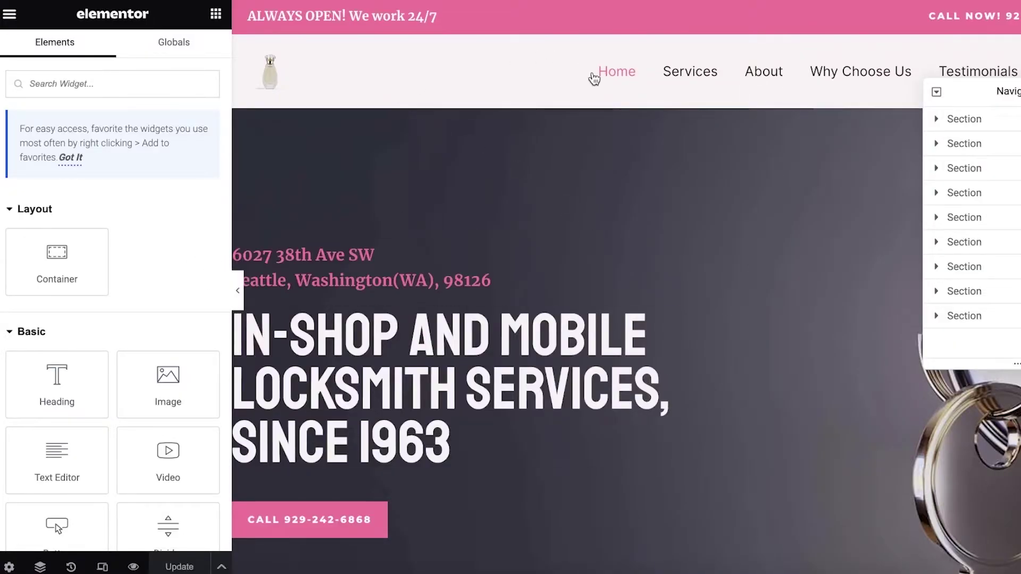
drag(57, 380, 403, 101)
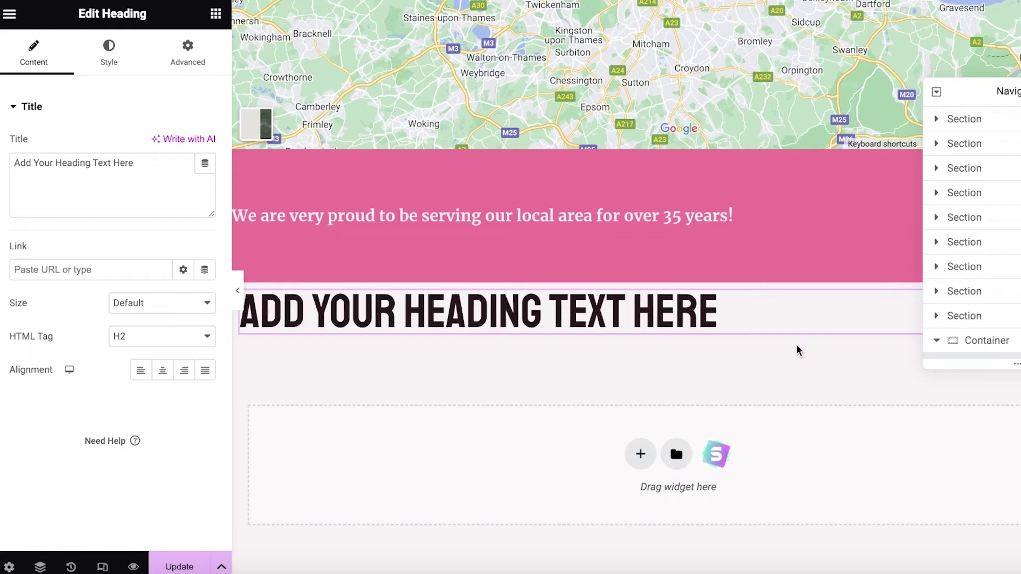
click(671, 309)
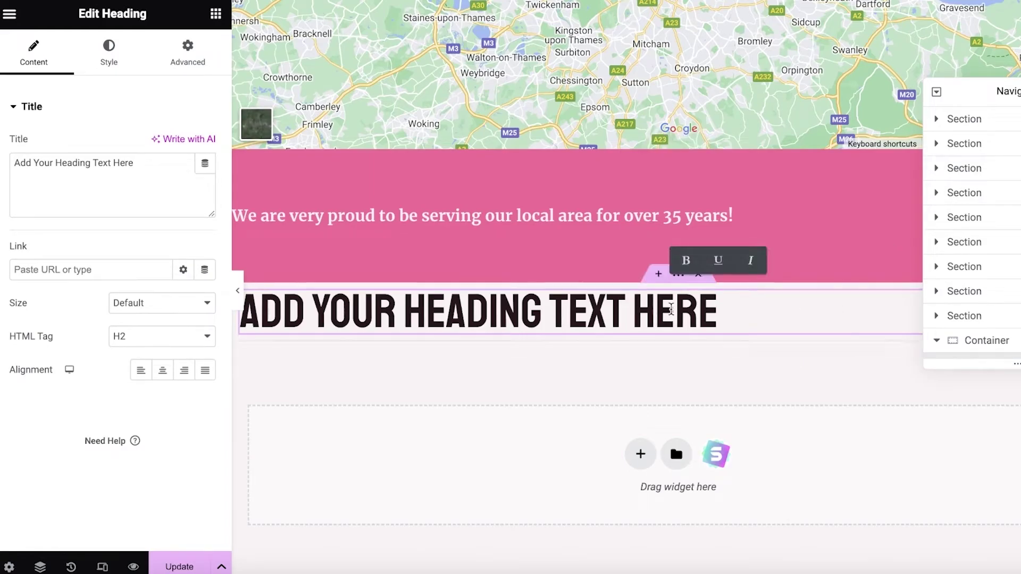
click(239, 290)
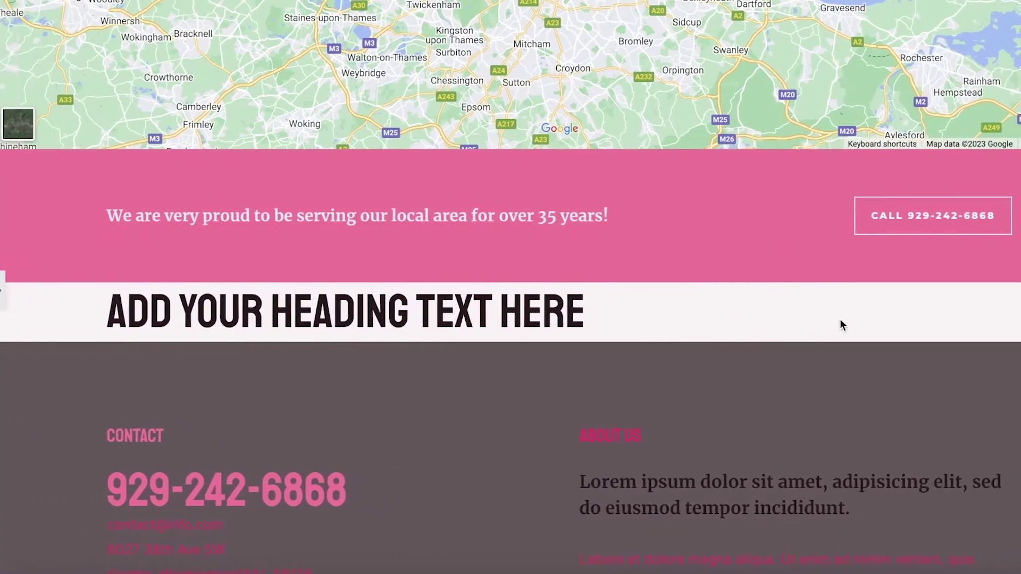
click(2, 290)
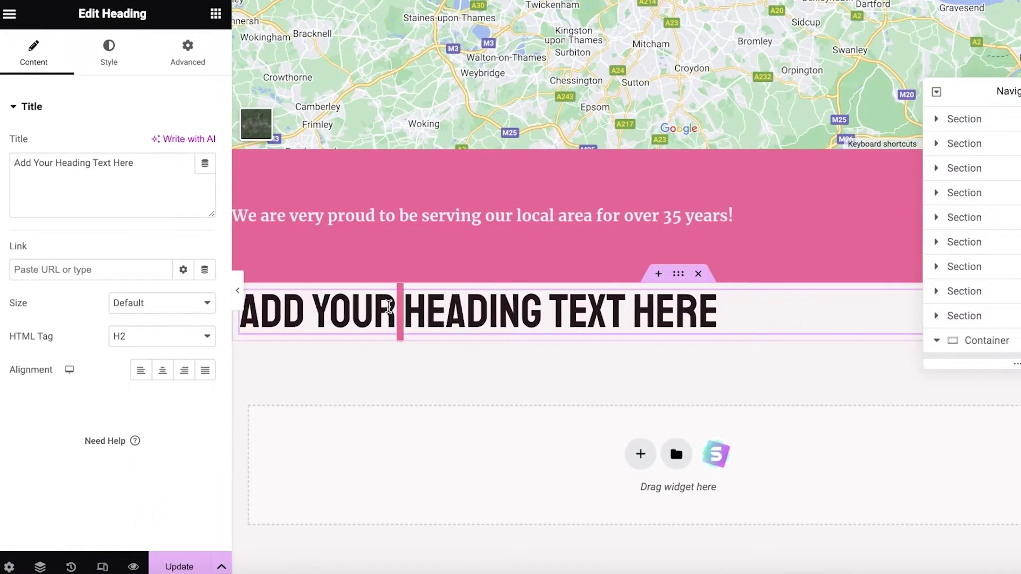
Delete the heading's placeholder Title text, then open Site Settings from the main menu.
triple_click(388, 307)
click(34, 53)
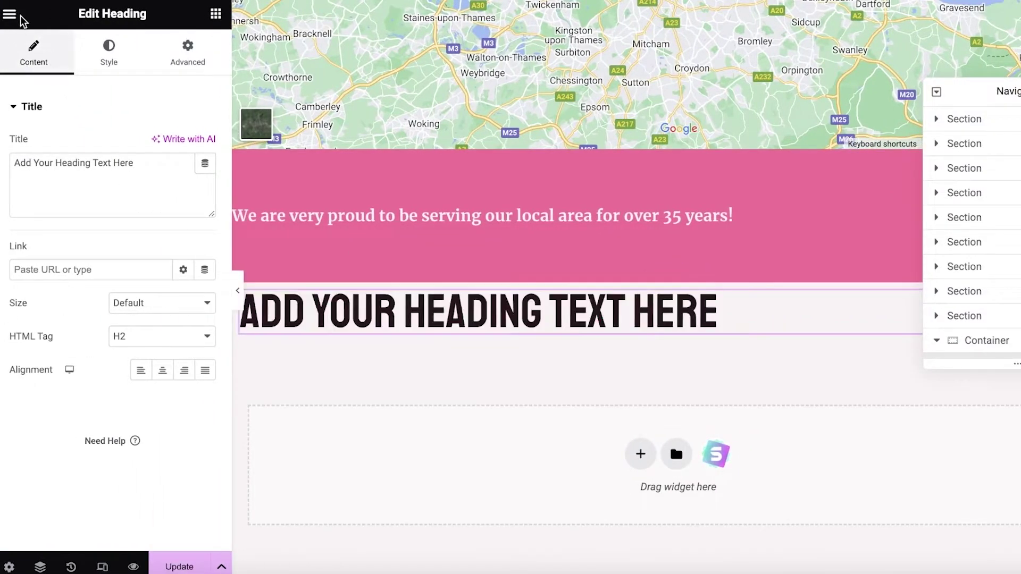
click(10, 13)
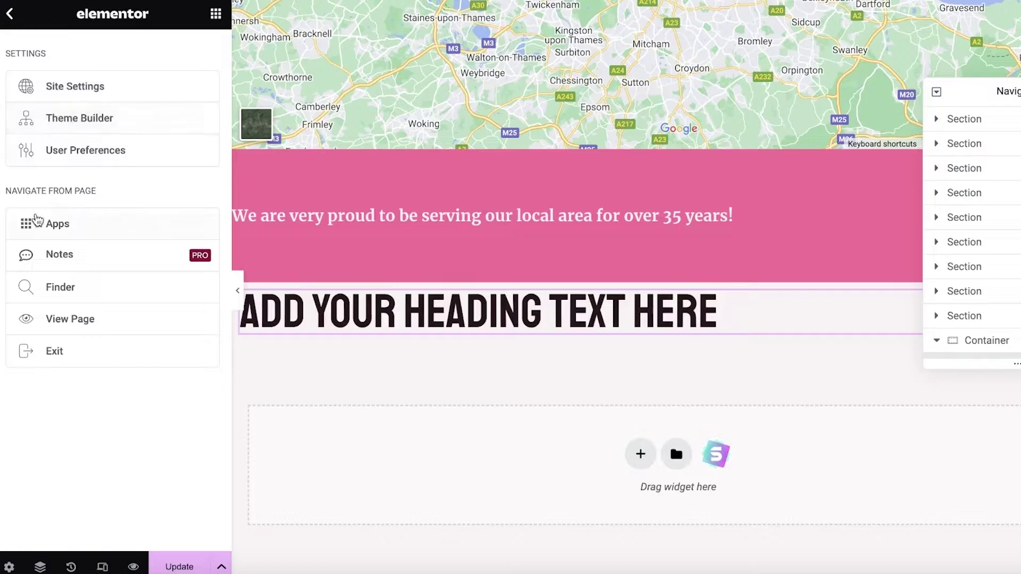
key(Escape)
triple_click(120, 162)
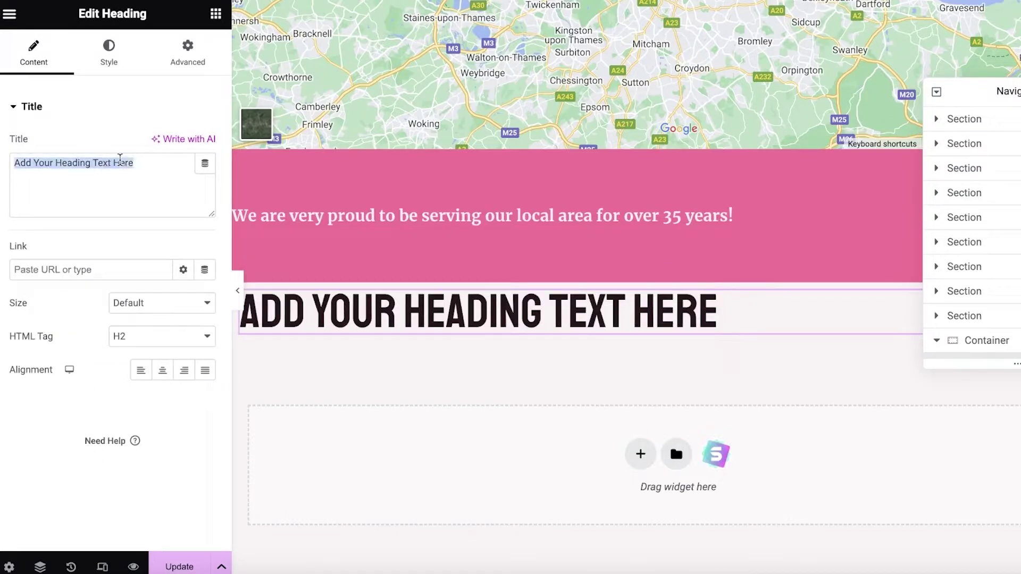
triple_click(145, 178)
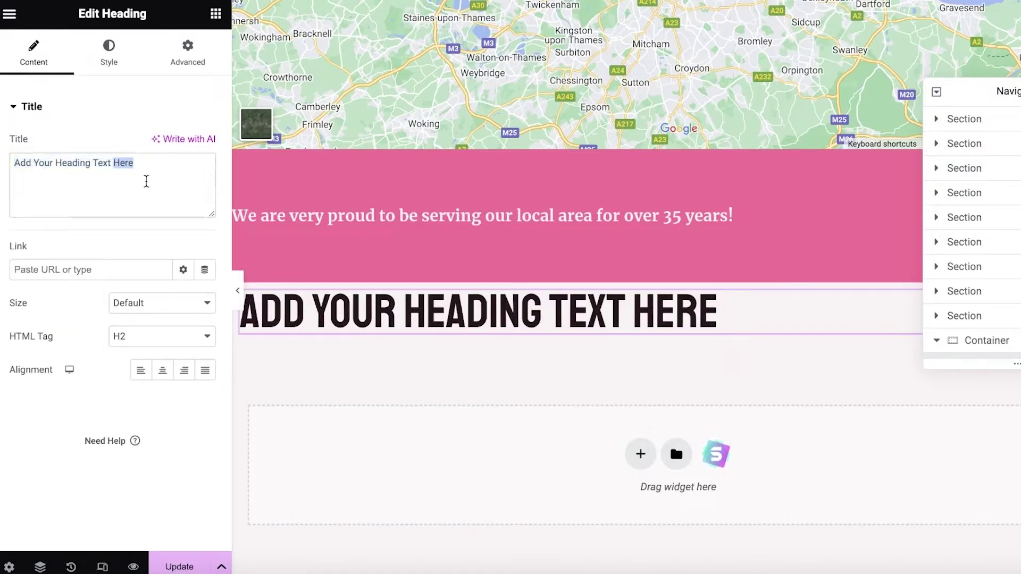
key(BackSpace)
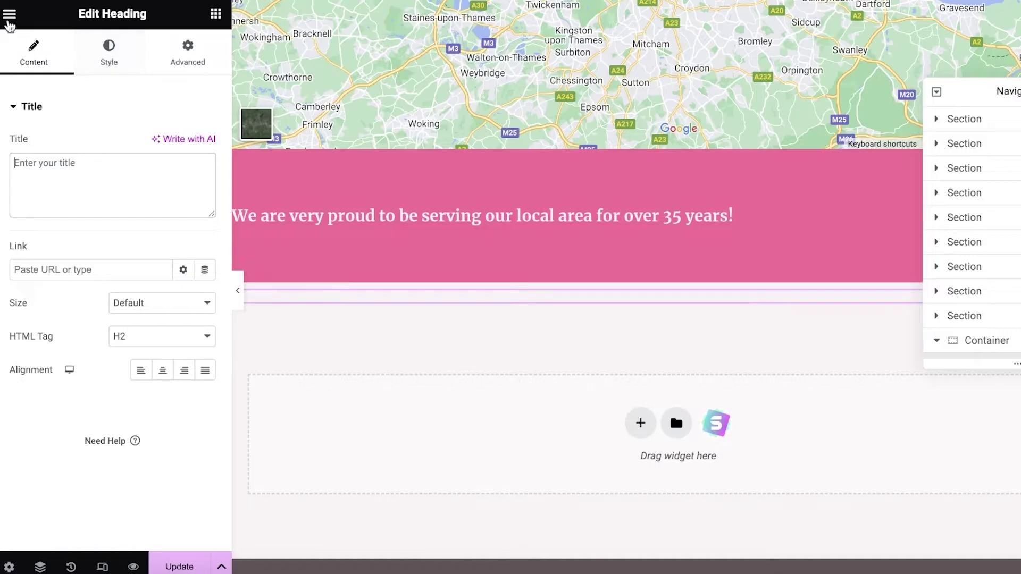
click(10, 16)
click(45, 91)
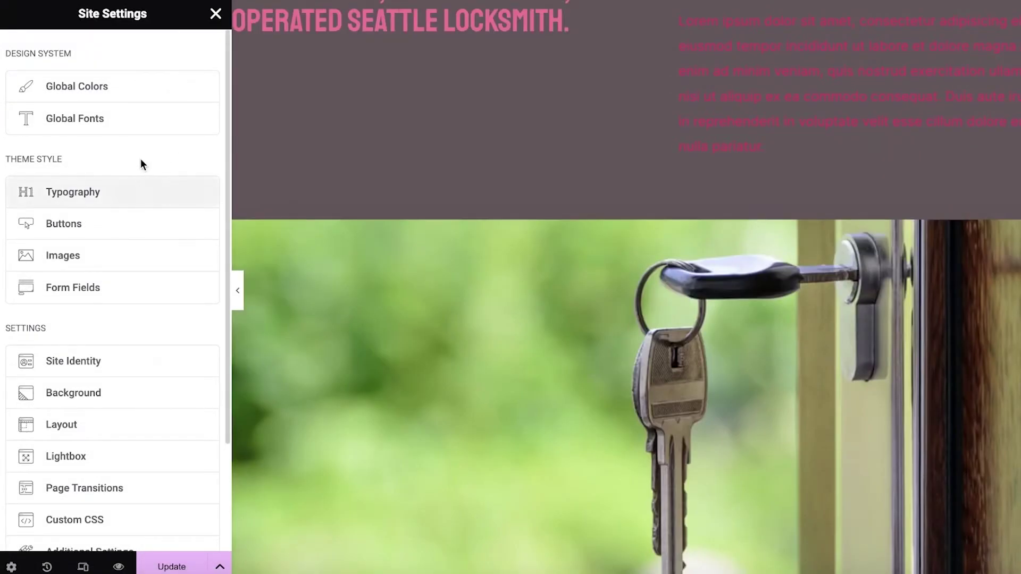
Look over the Site Settings panel, then close it to return to the page editor.
scroll(146, 447, down, 3)
scroll(125, 245, up, 3)
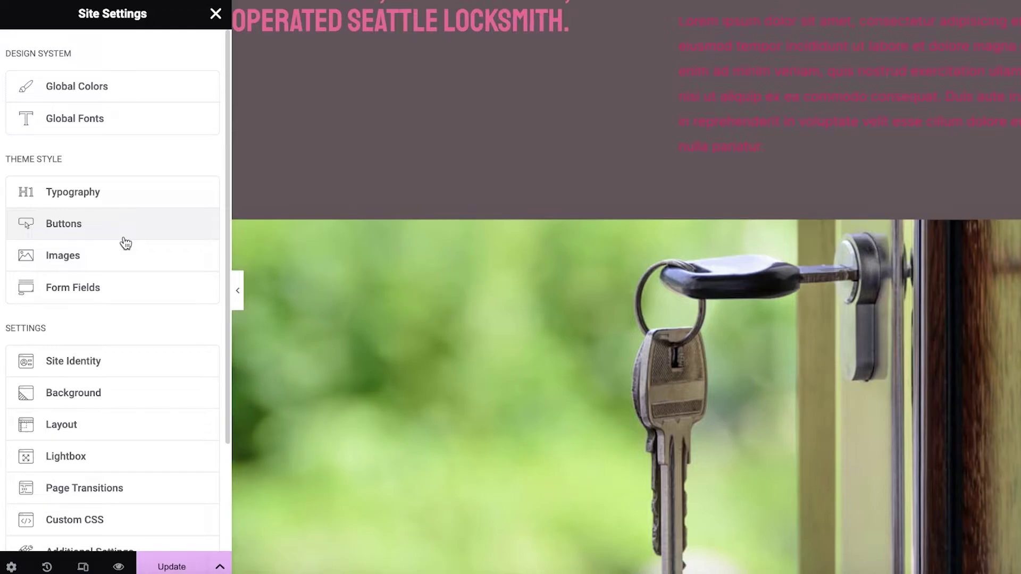
click(215, 13)
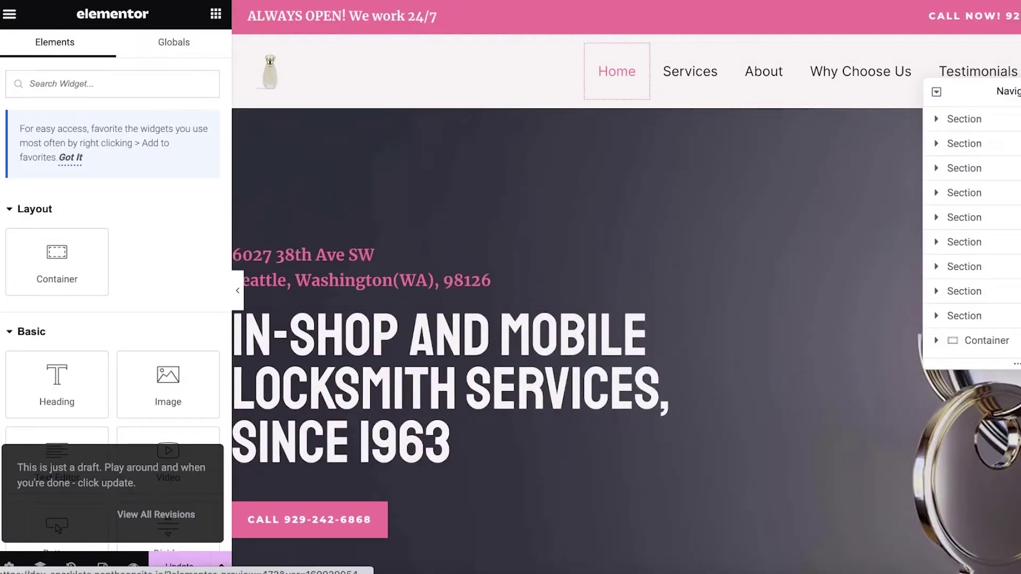
Replace the hero headline's Title with the pasted text THE ICONIC GREEN HOODIE IS HERE.
click(308, 266)
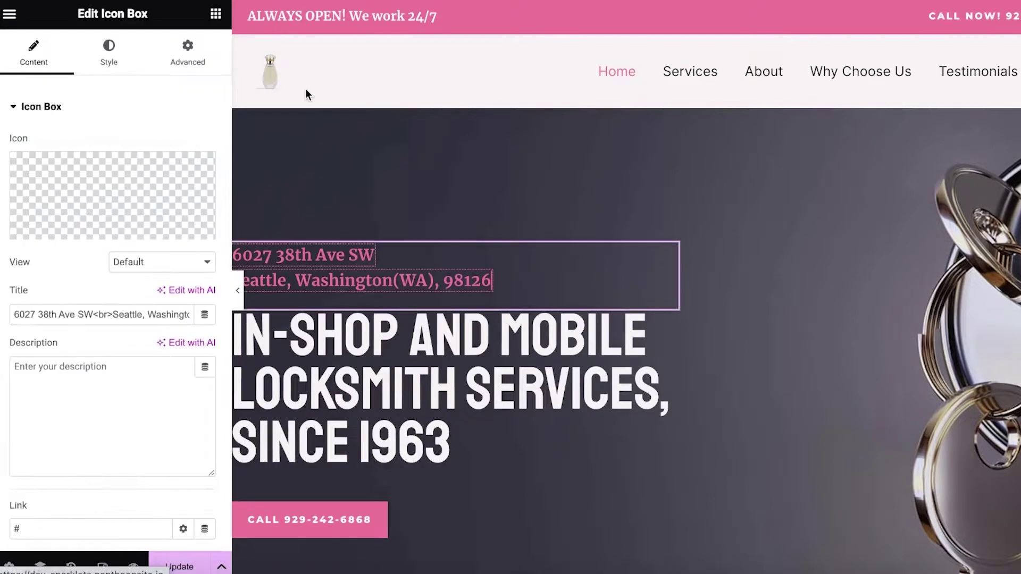
scroll(402, 281, down, 3)
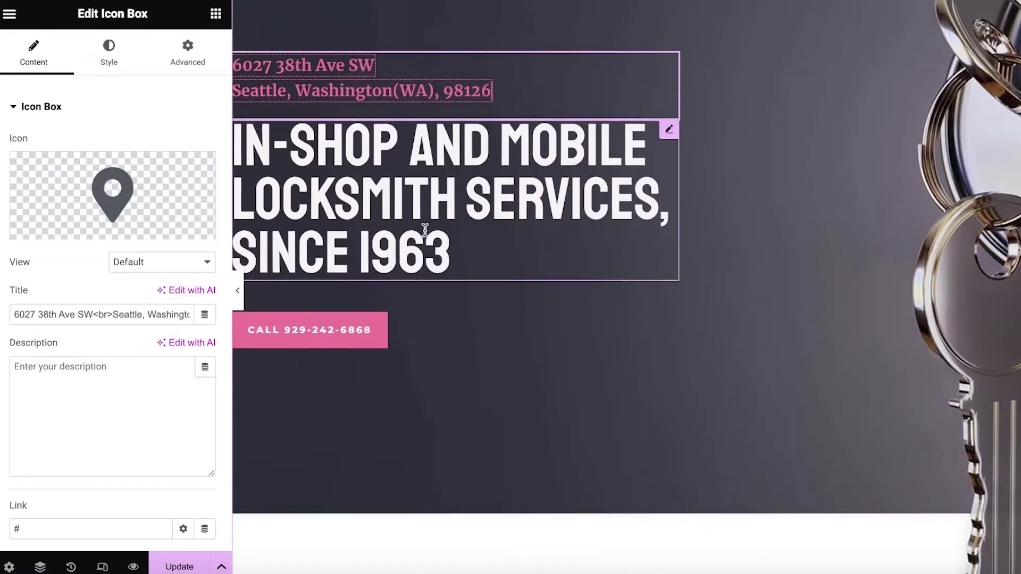
click(425, 228)
drag(232, 170, 138, 137)
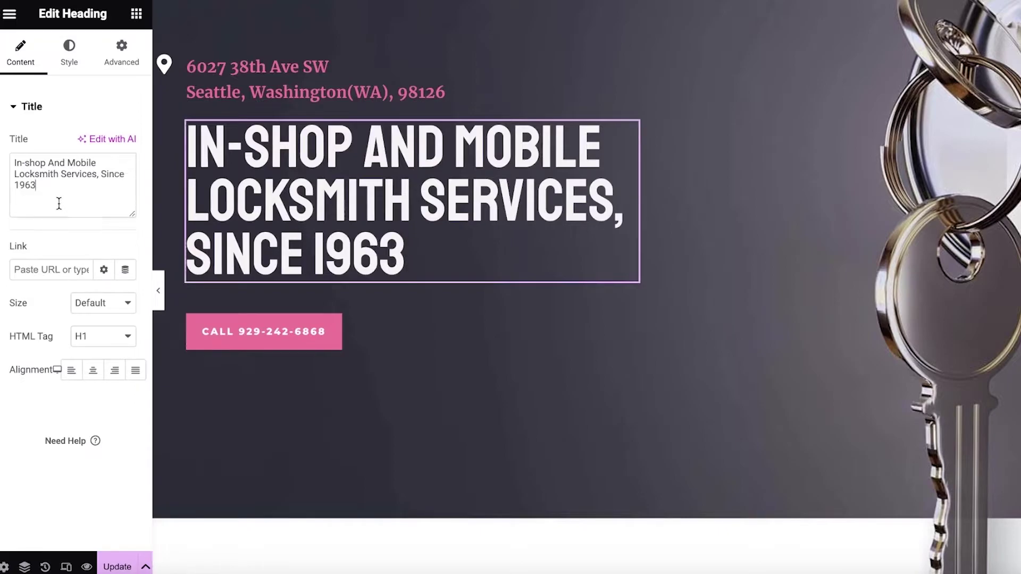
drag(59, 202, 24, 138)
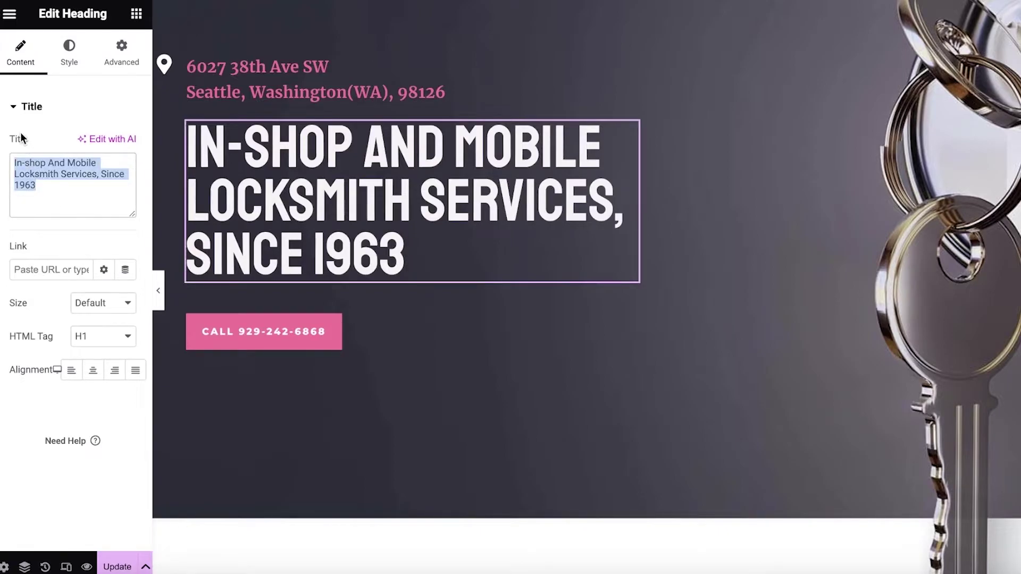
text(THE ICONIC GREEN HOODIE IS HERE)
click(253, 278)
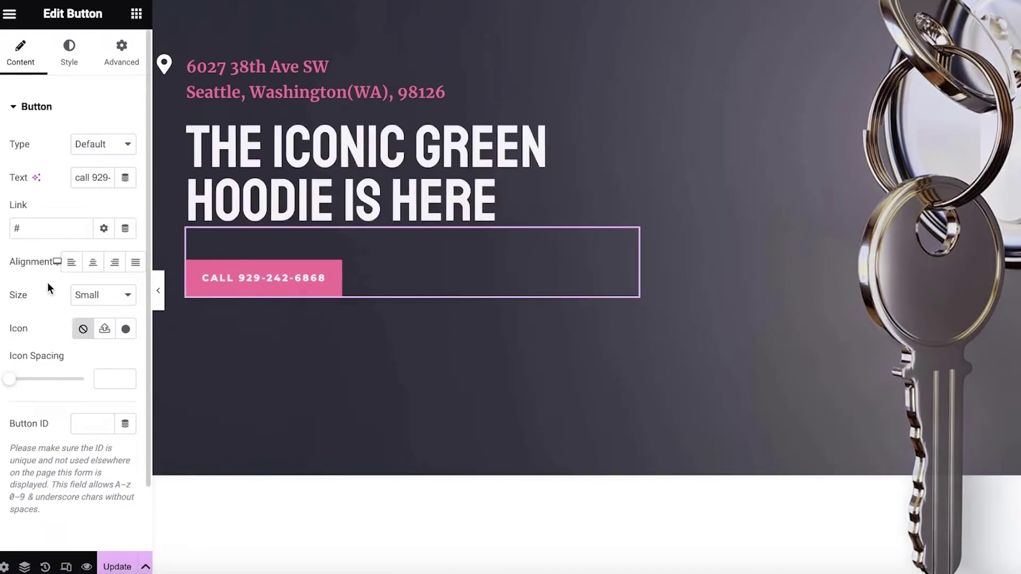
scroll(291, 207, up, 3)
scroll(351, 371, down, 1)
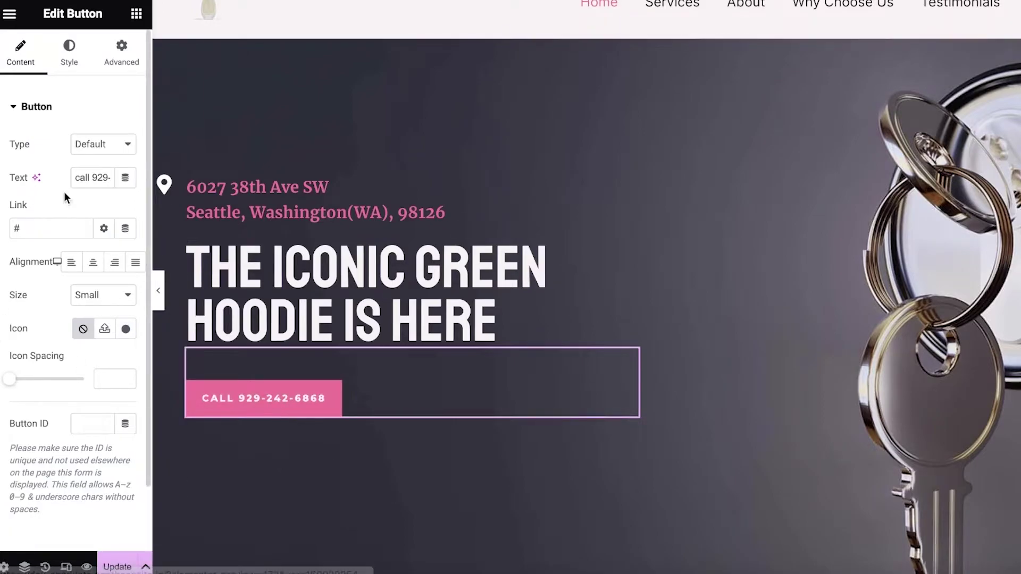
Widen the panel and delete the Seattle address text from the address icon box's Title.
double_click(290, 208)
triple_click(290, 208)
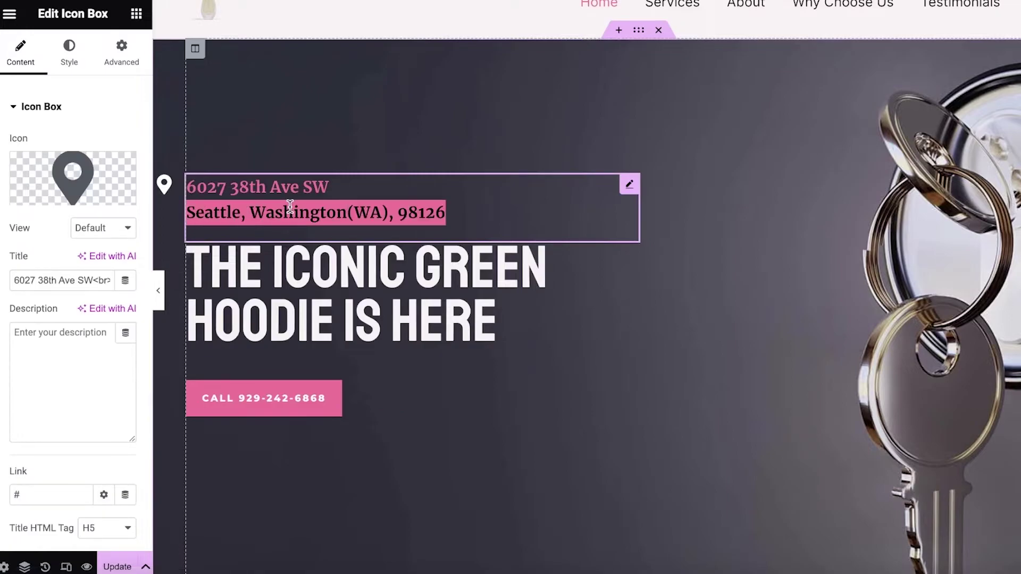
drag(468, 219, 219, 196)
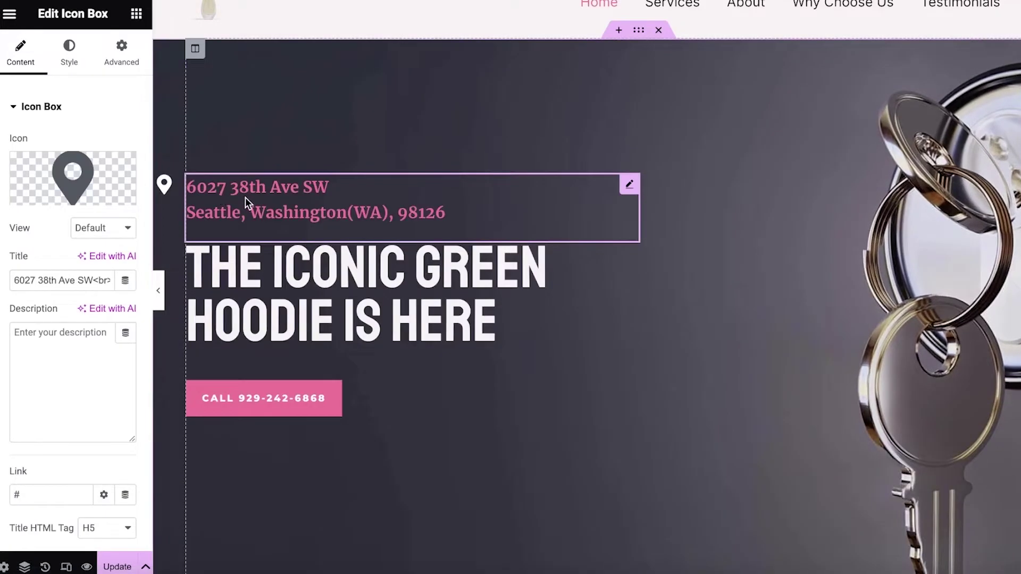
scroll(35, 515, down, 3)
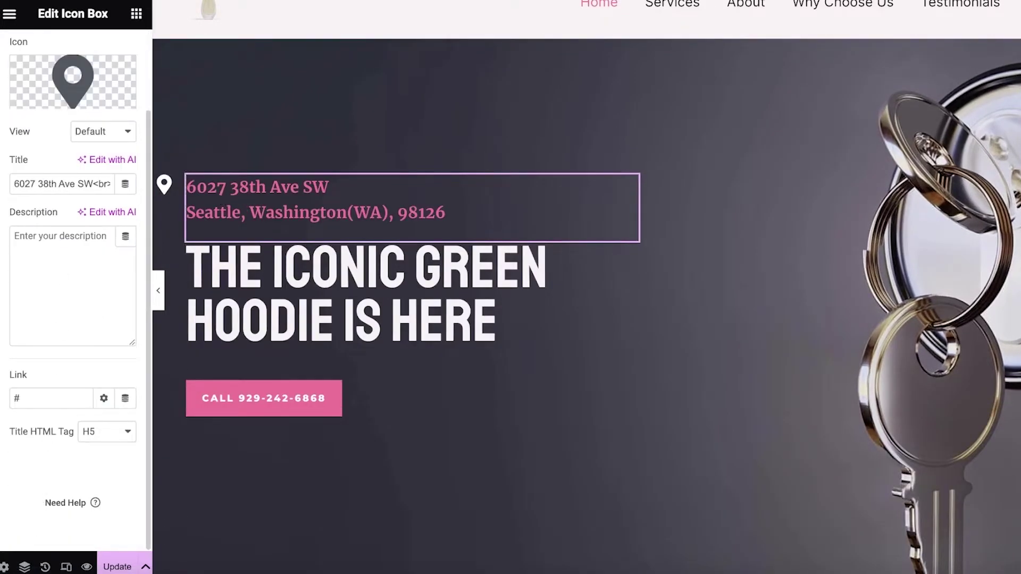
drag(154, 21, 310, 20)
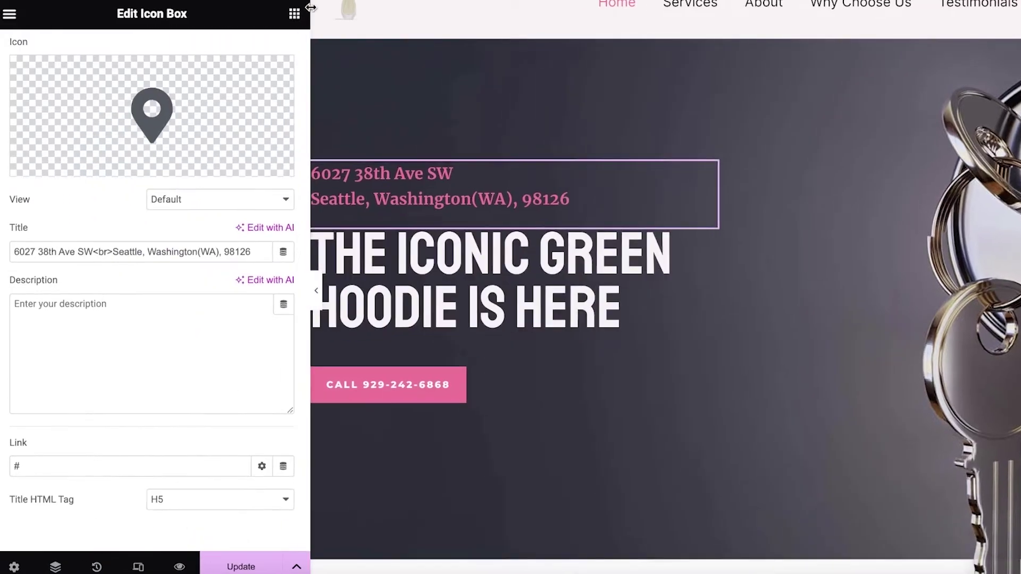
click(395, 176)
triple_click(395, 175)
key(BackSpace)
triple_click(424, 166)
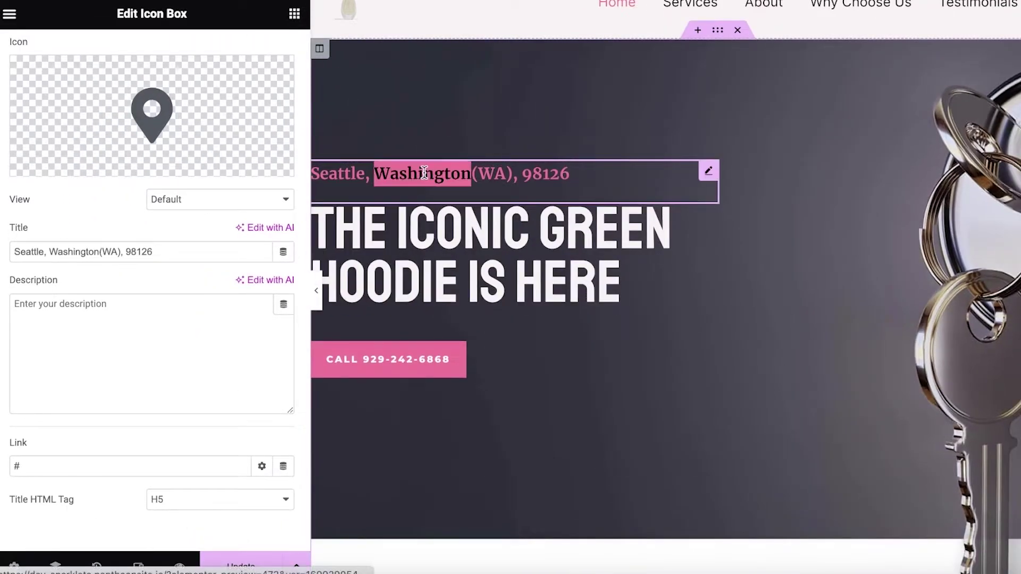
key(BackSpace)
click(354, 340)
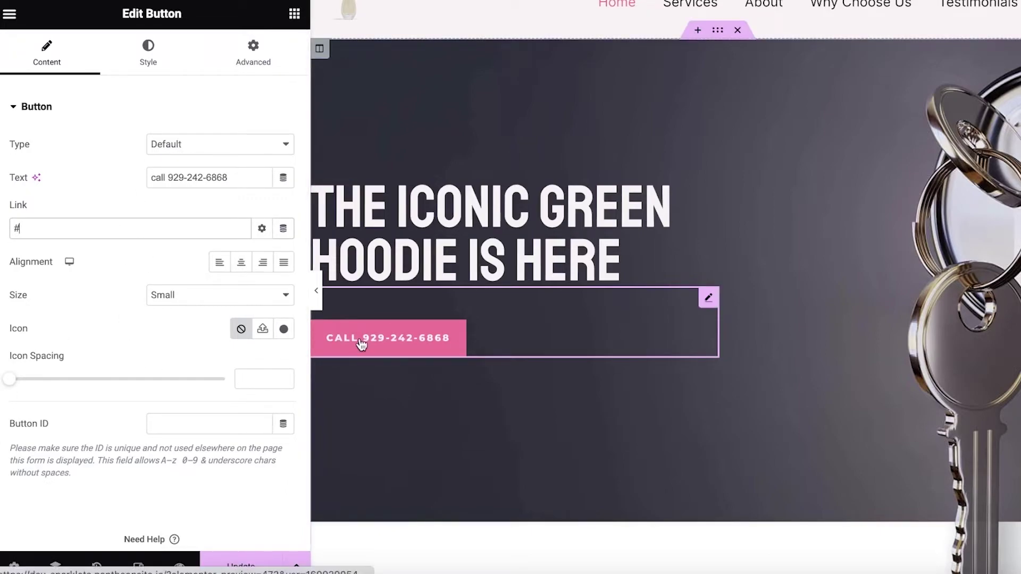
Review the button's Advanced and Style settings, try Info, and keep the Default button type.
click(205, 143)
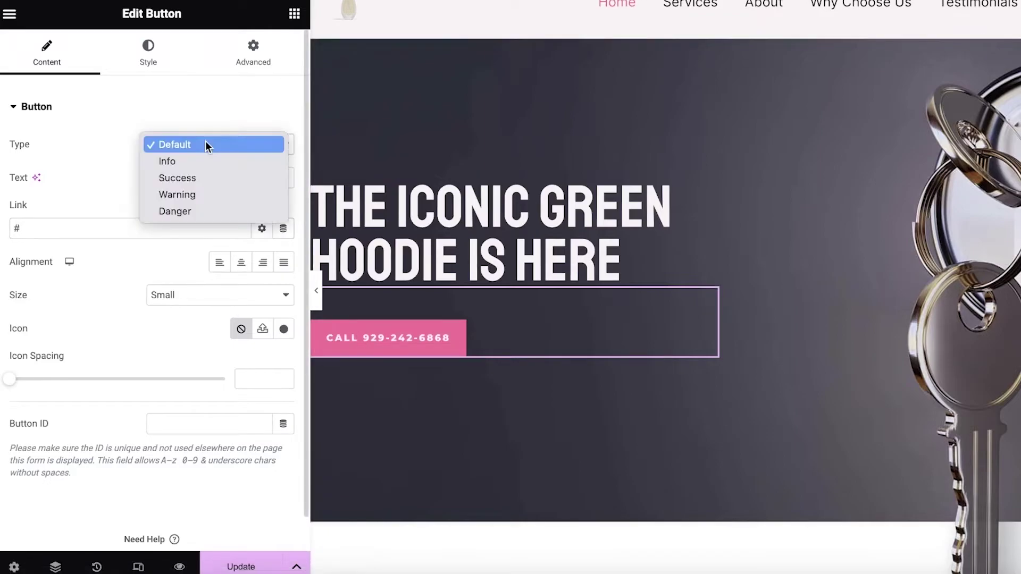
click(202, 140)
click(215, 61)
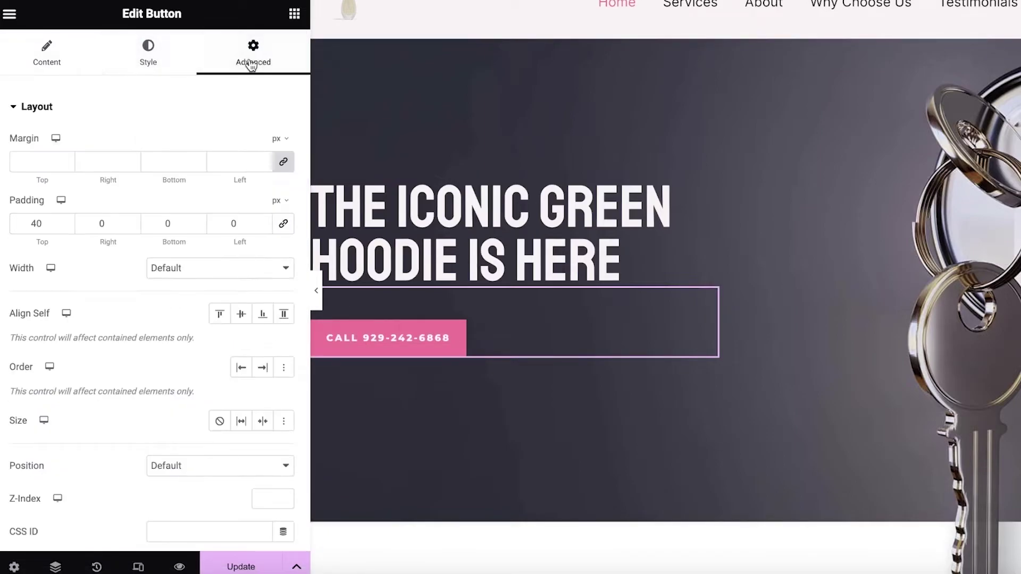
scroll(166, 366, down, 1)
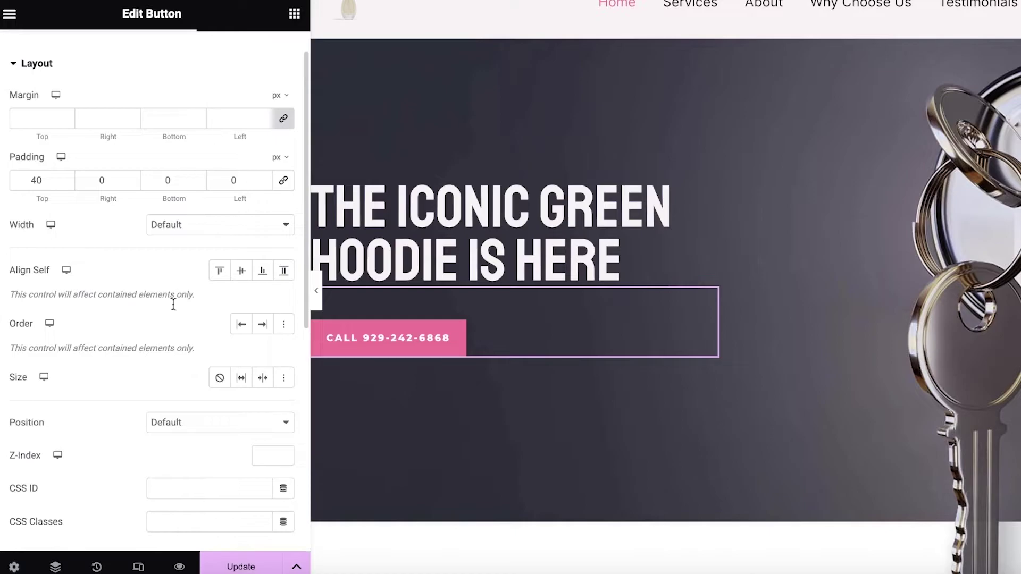
scroll(173, 304, down, 7)
scroll(118, 53, up, 9)
click(139, 59)
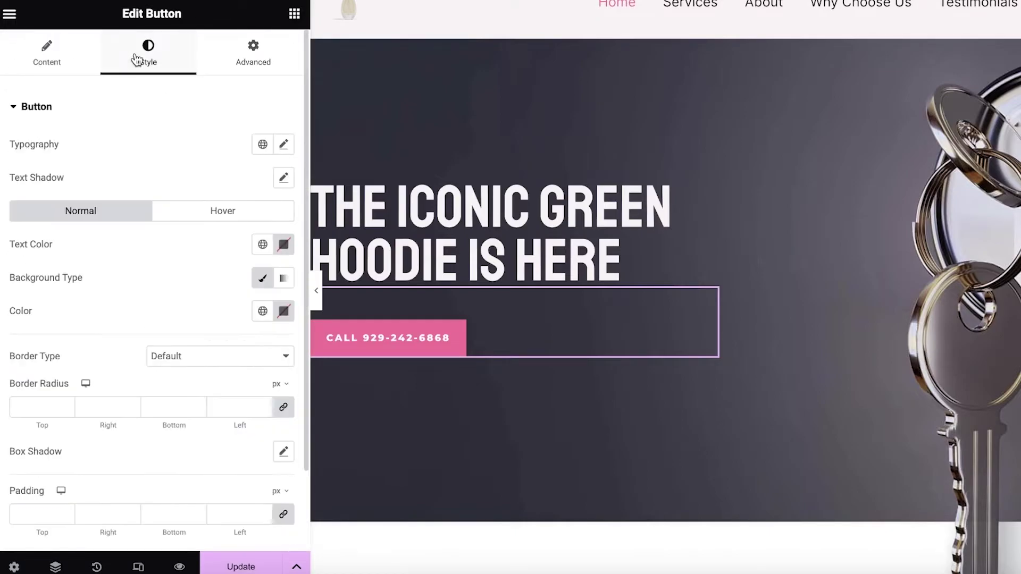
scroll(129, 299, down, 2)
scroll(189, 237, up, 2)
click(49, 64)
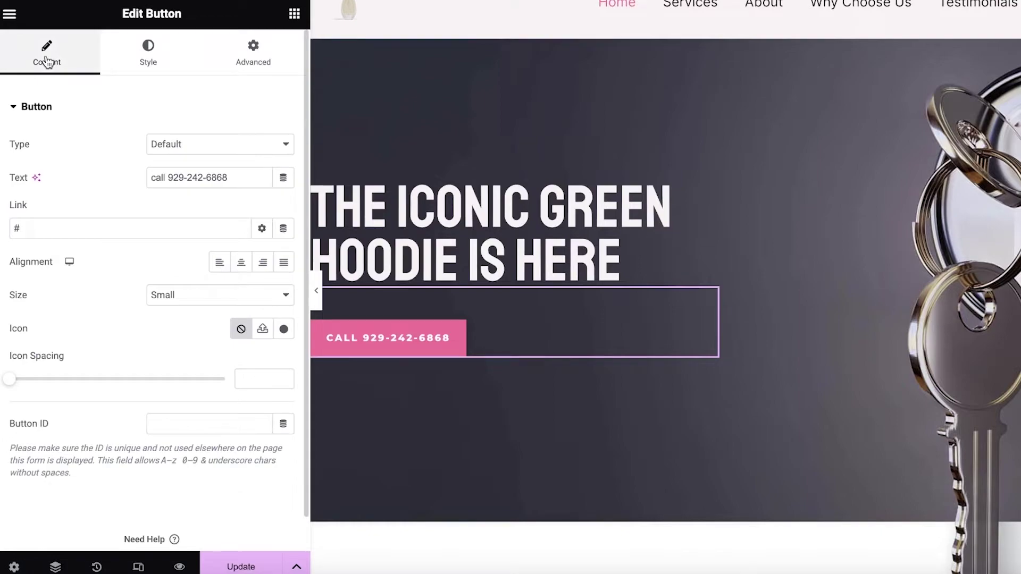
click(211, 146)
click(199, 164)
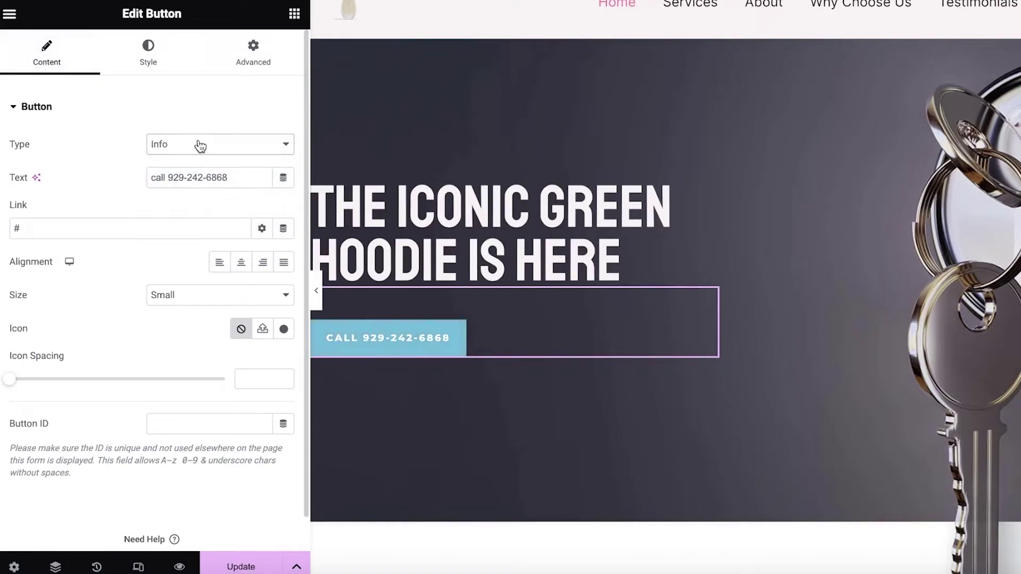
click(200, 146)
click(175, 127)
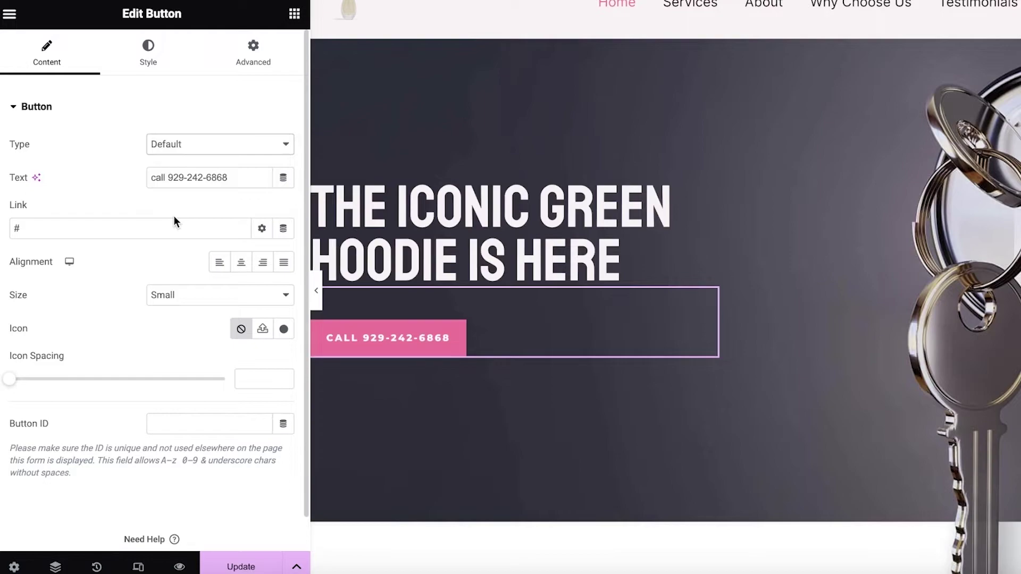
Change the button label to BUY NOW, preview the page, and narrow the editing panel.
triple_click(225, 177)
text(f)
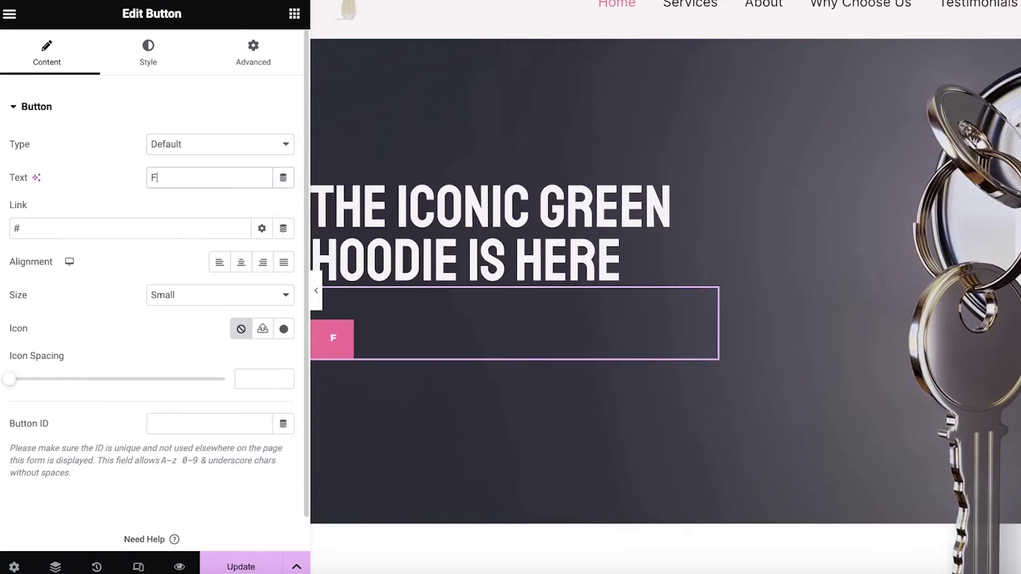
key(BackSpace)
text(BUY NOW)
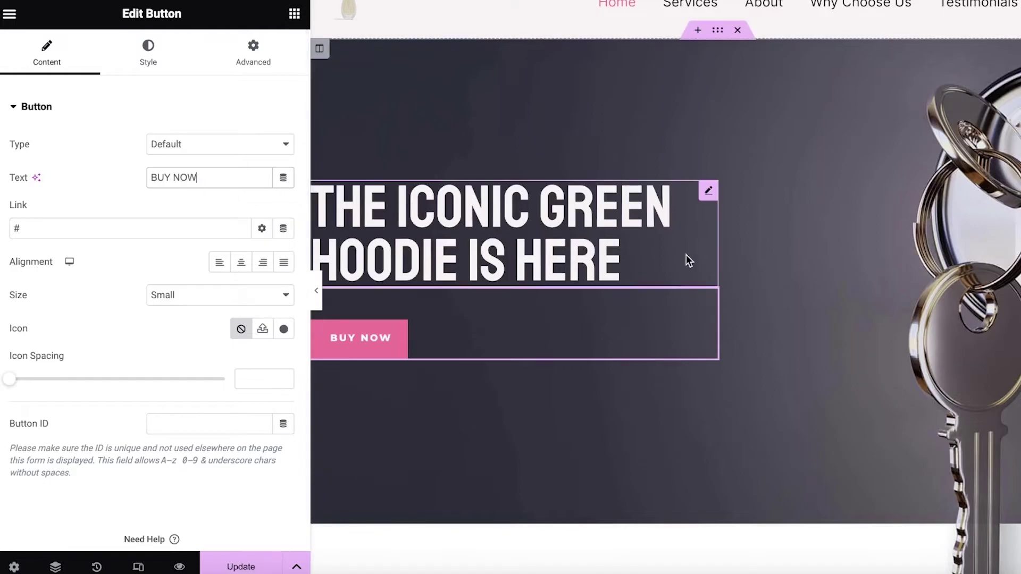
click(316, 291)
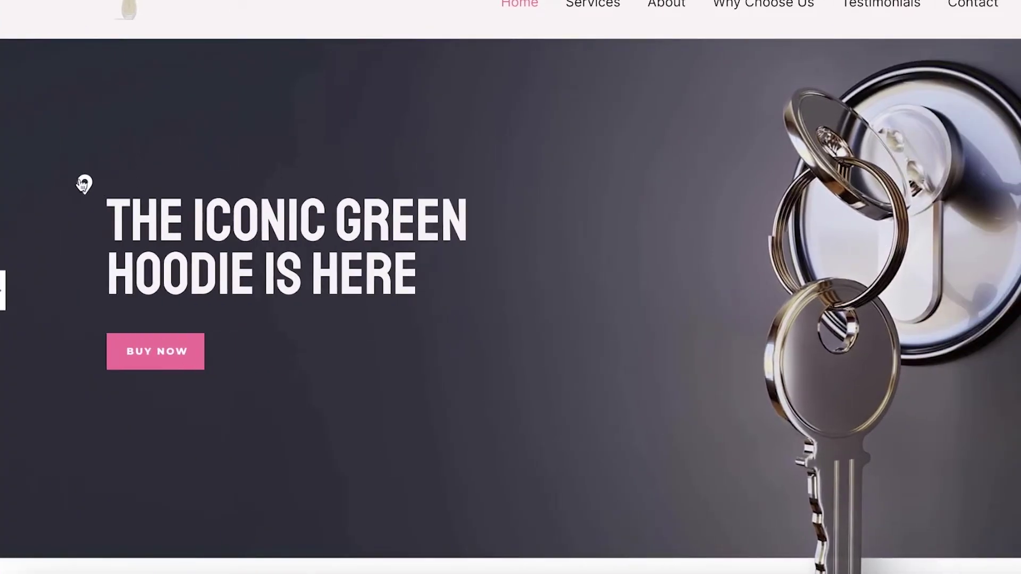
click(3, 289)
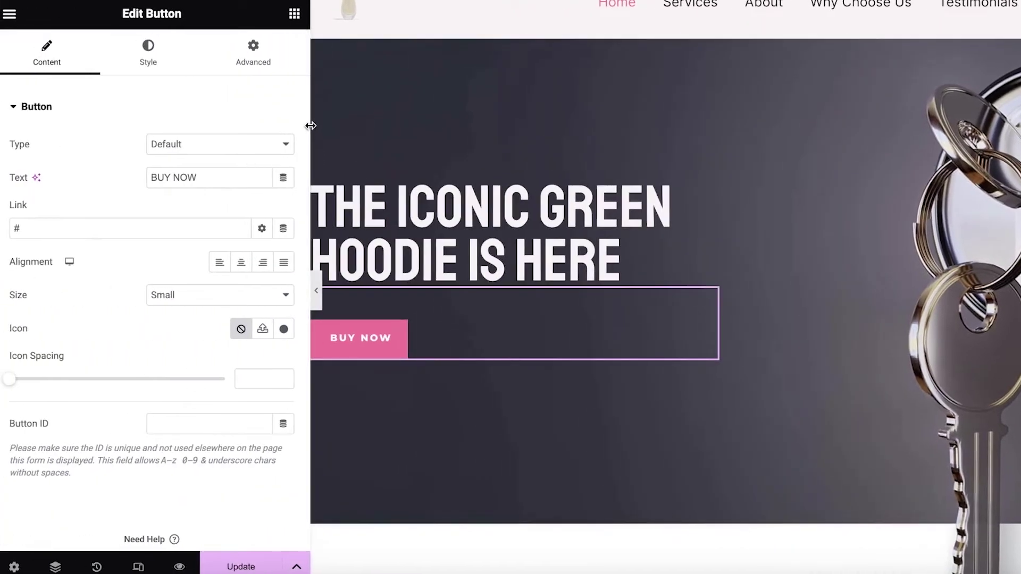
drag(308, 125, 185, 105)
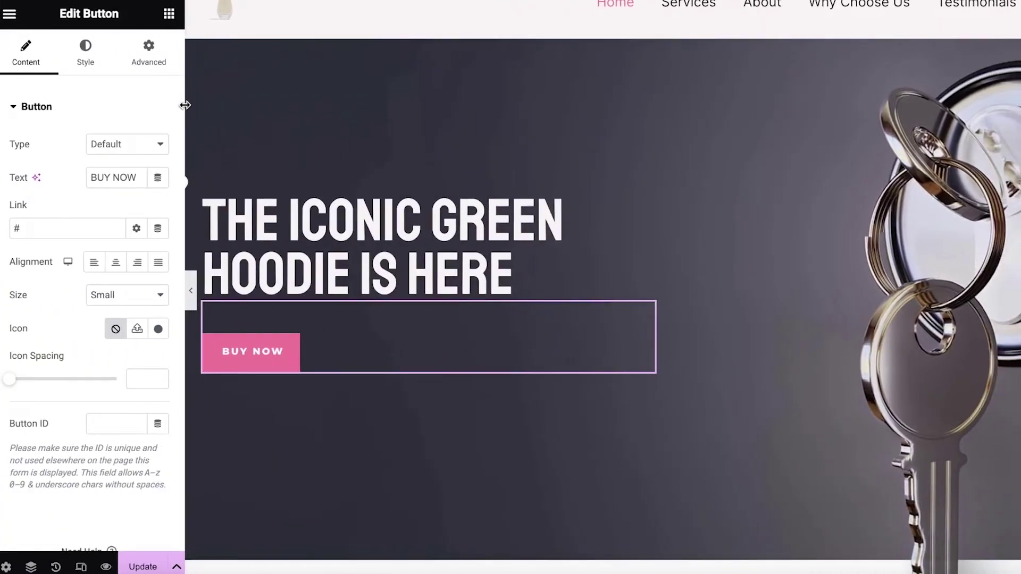
Select the empty icon box, check User Preferences, and display the Elements widget list.
click(205, 180)
scroll(104, 237, down, 2)
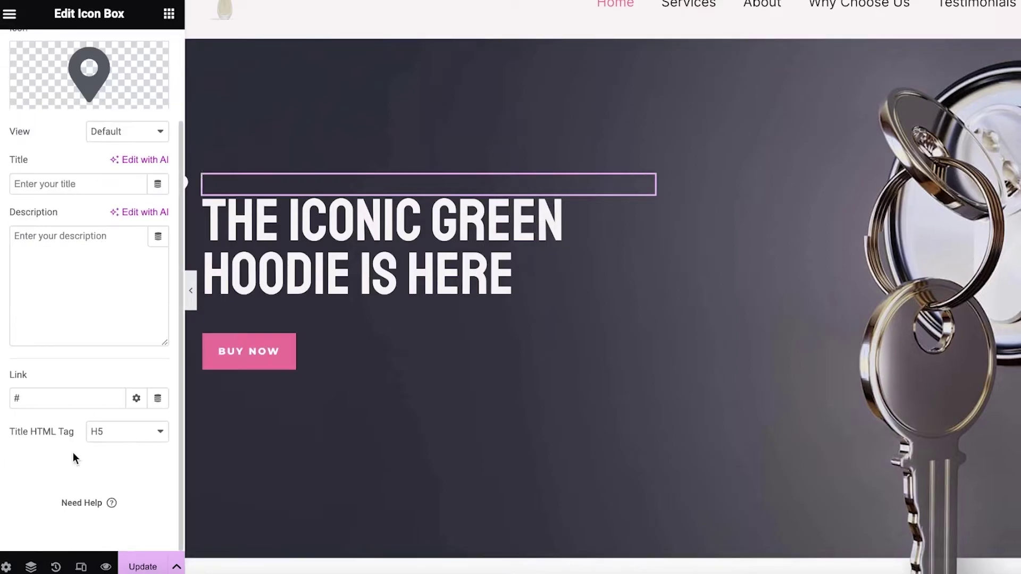
click(9, 13)
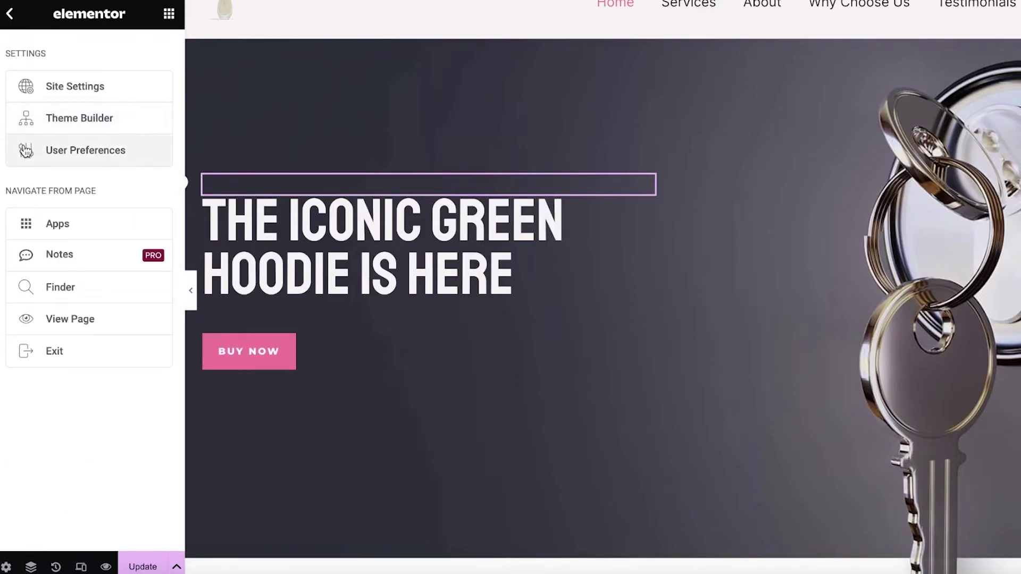
click(56, 119)
click(92, 157)
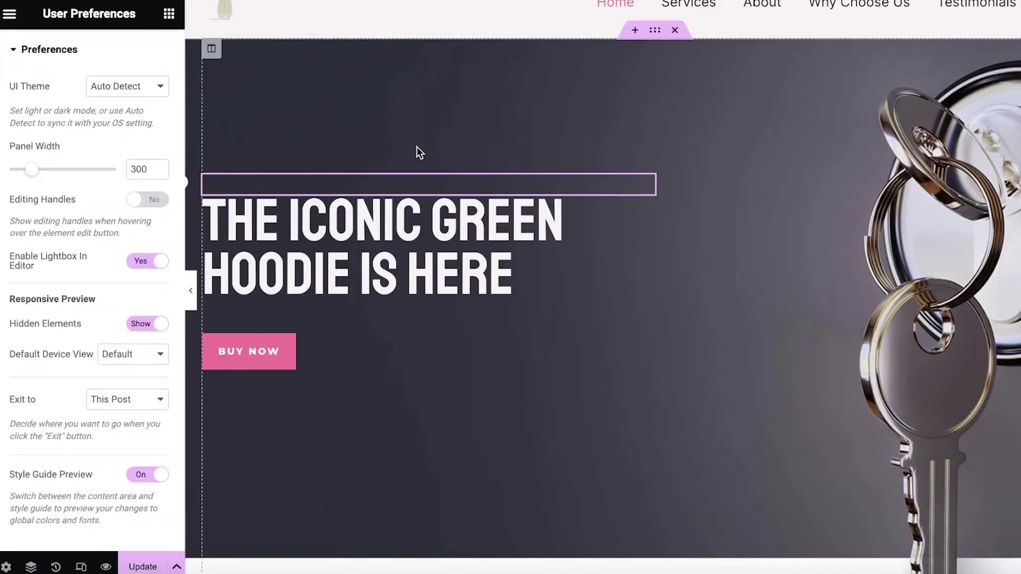
click(21, 15)
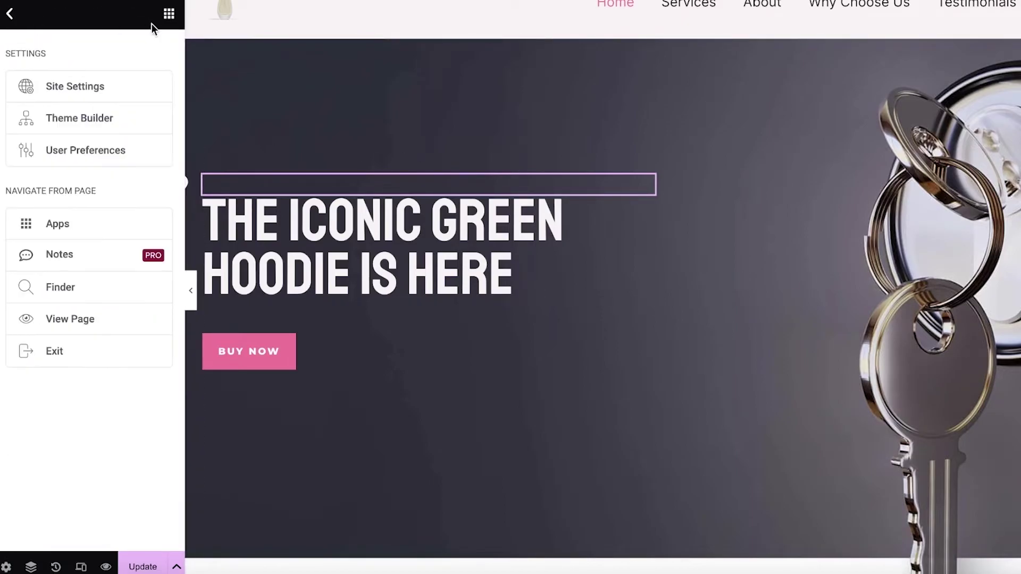
click(168, 15)
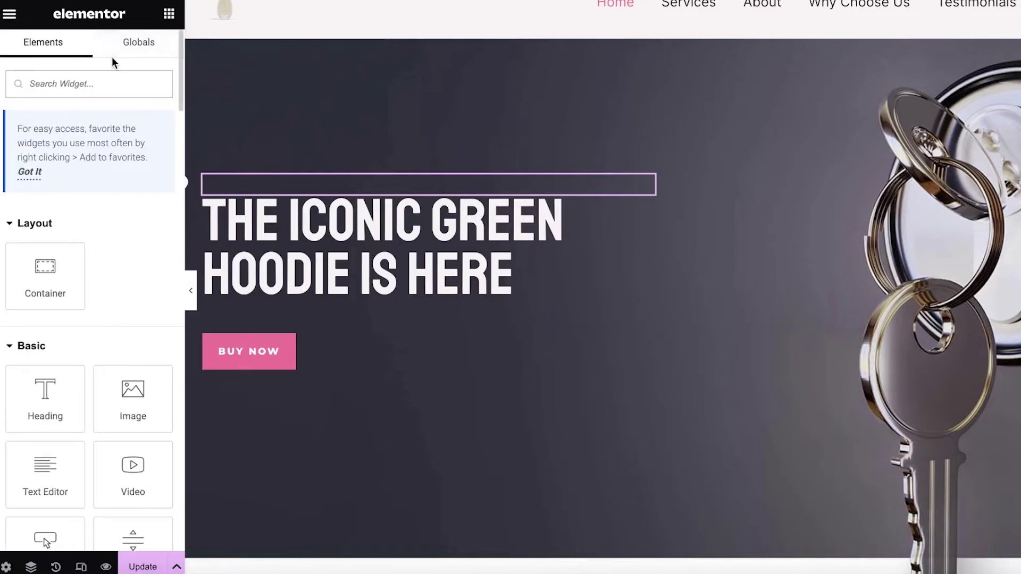
Select the hero column, then its section, and convert the section to a container.
scroll(85, 372, down, 10)
scroll(83, 387, up, 10)
scroll(80, 372, down, 15)
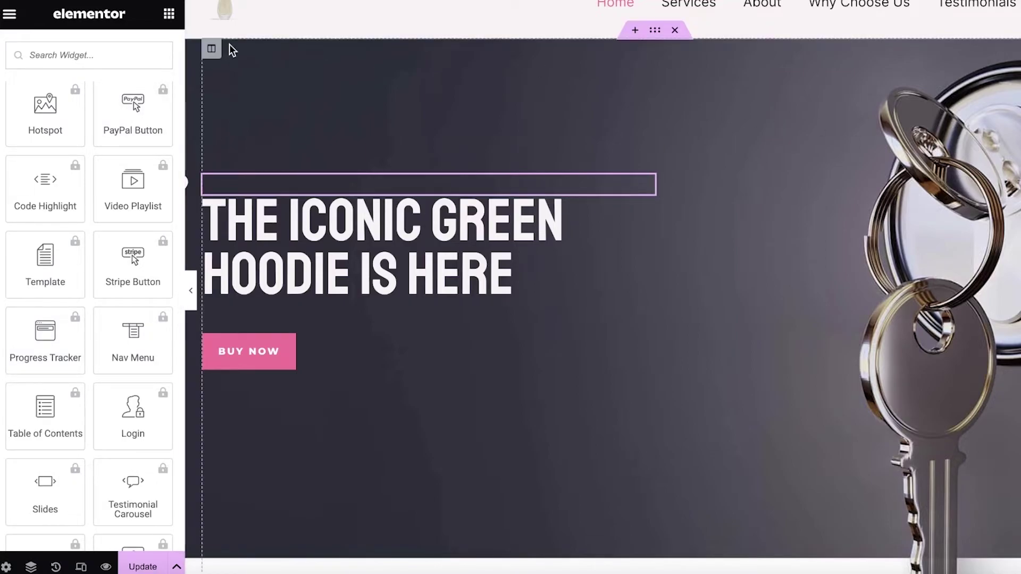
click(211, 49)
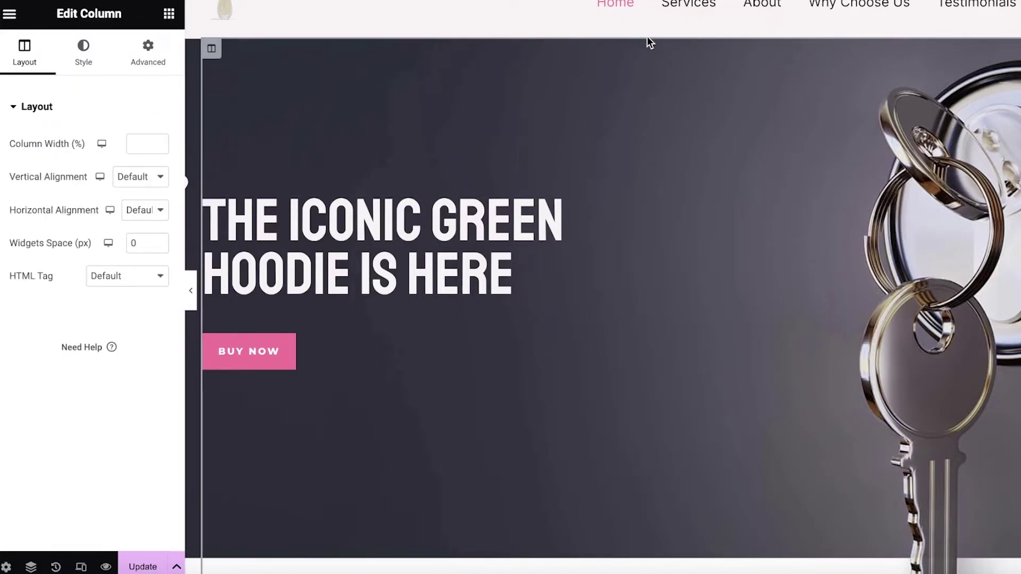
click(657, 32)
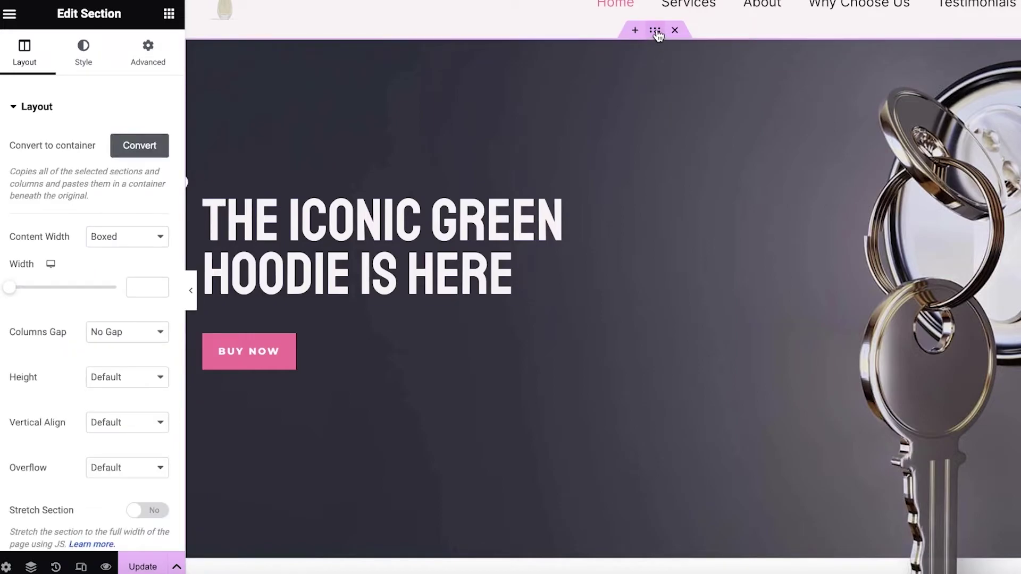
scroll(72, 237, down, 4)
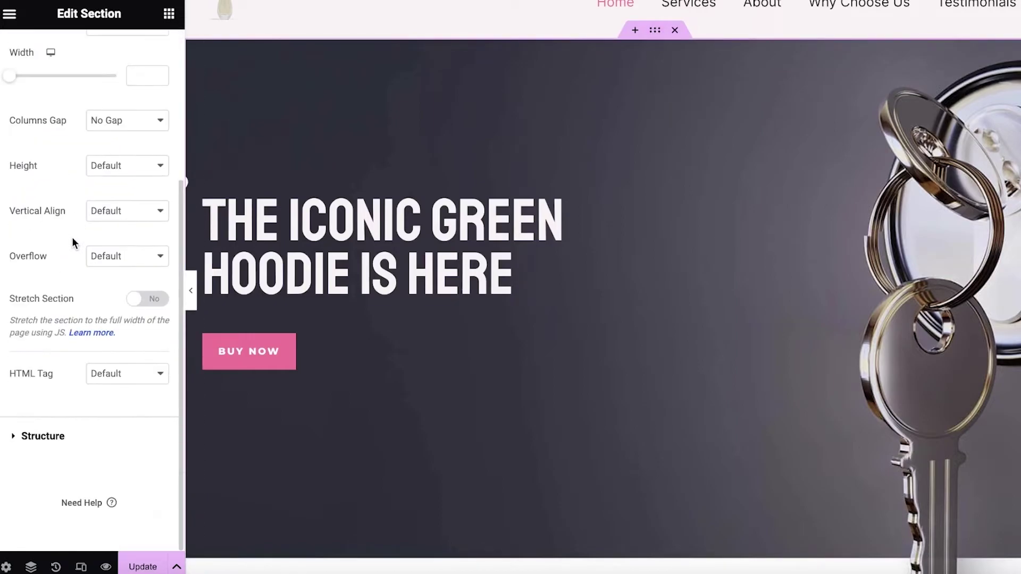
scroll(72, 311, up, 4)
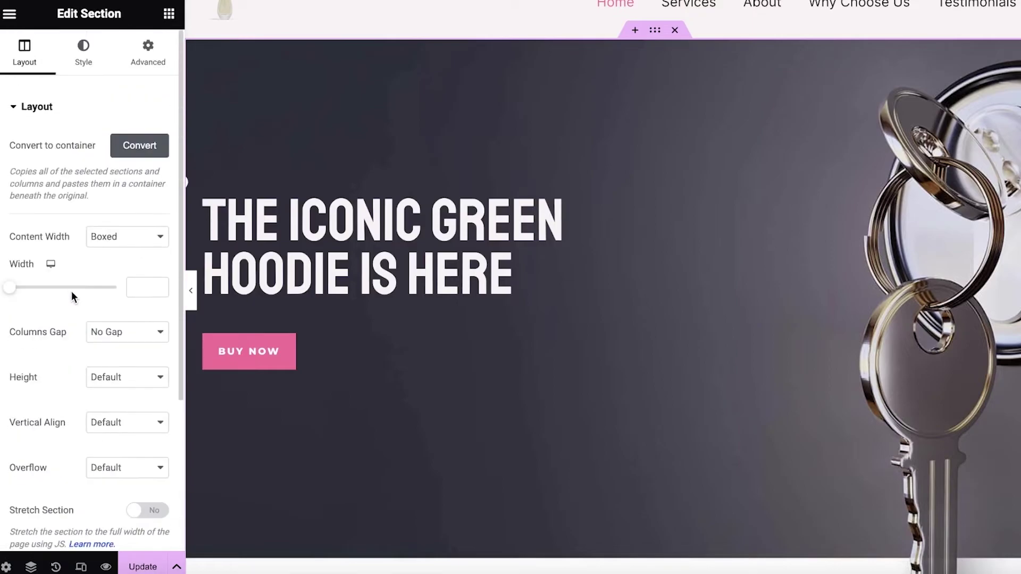
click(117, 144)
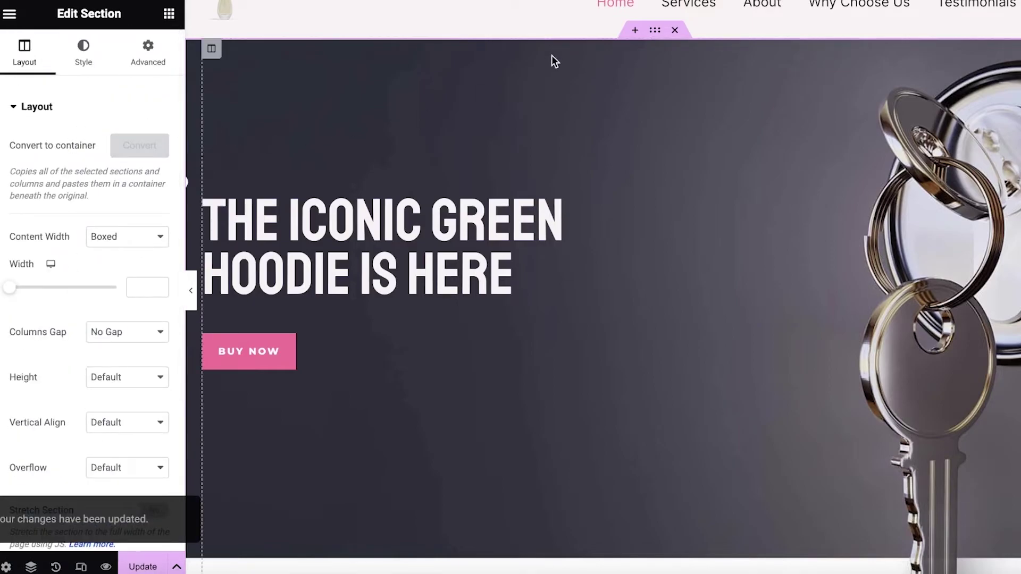
click(636, 30)
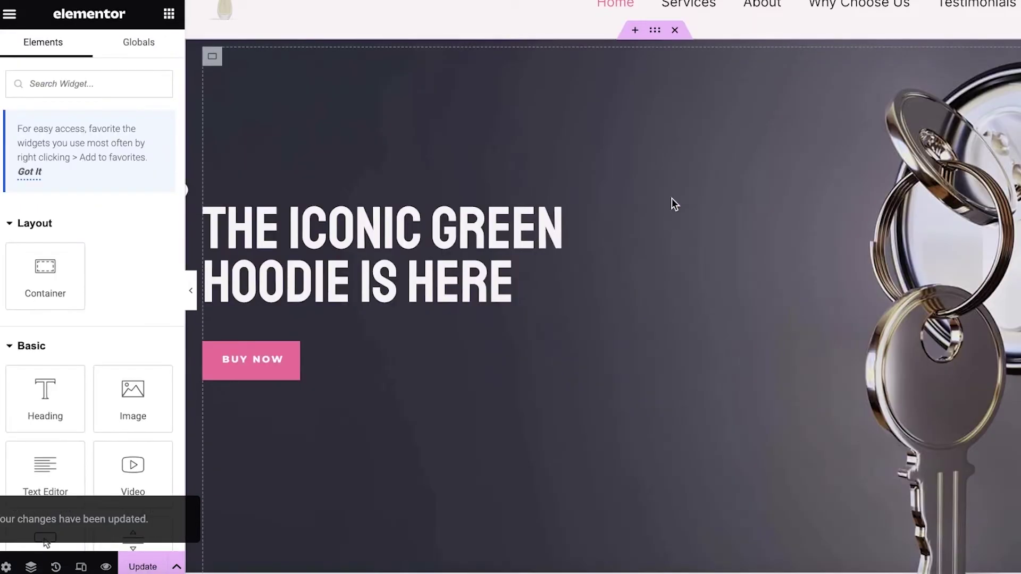
Remove the hero section, inspect the Services menu anchor's settings, and show the widget list.
click(673, 31)
click(721, 61)
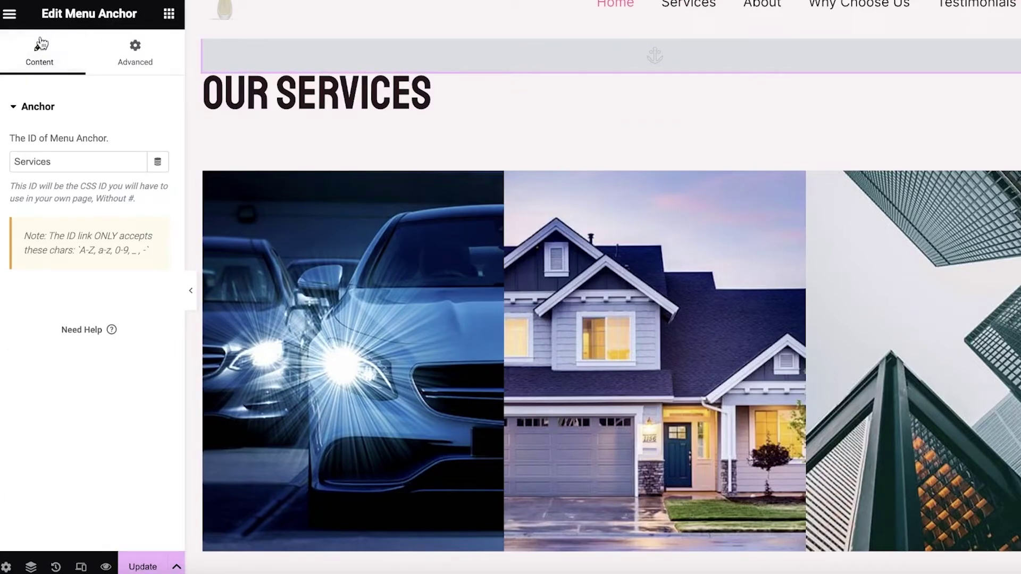
click(120, 59)
click(40, 53)
click(10, 15)
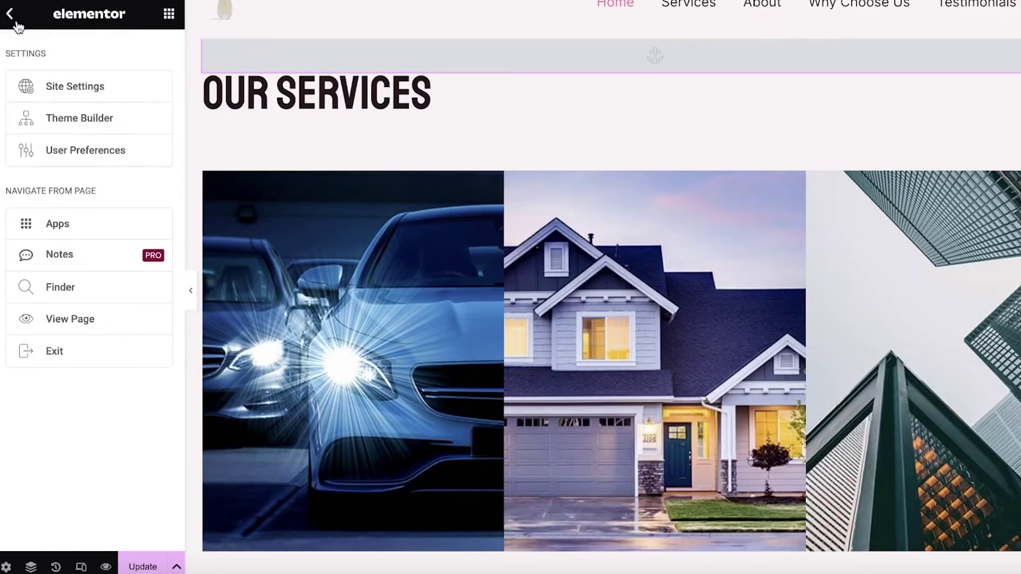
click(167, 16)
Drop an Image widget above OUR SERVICES, then cancel the media library without inserting.
scroll(71, 237, down, 3)
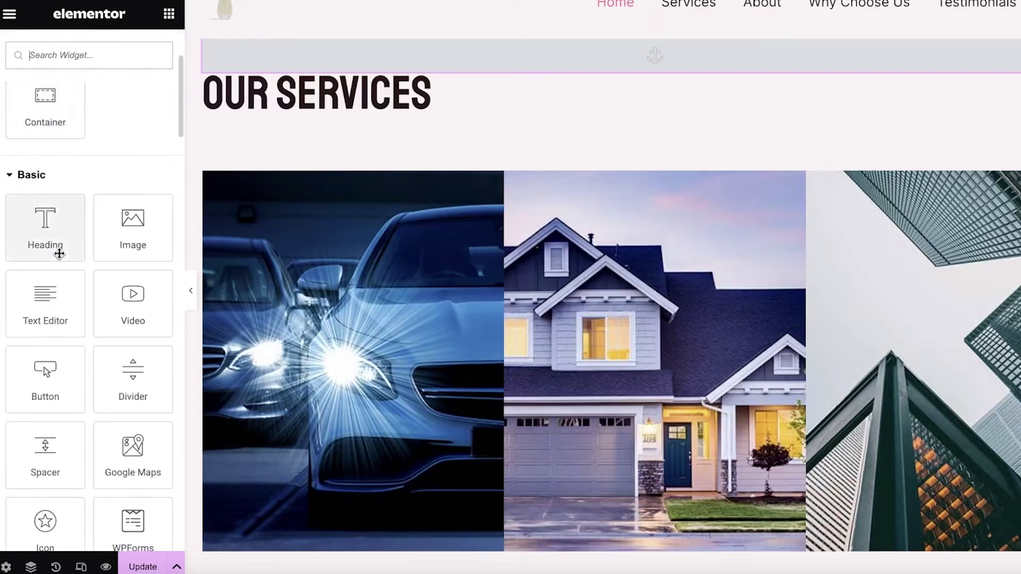
drag(151, 245, 674, 49)
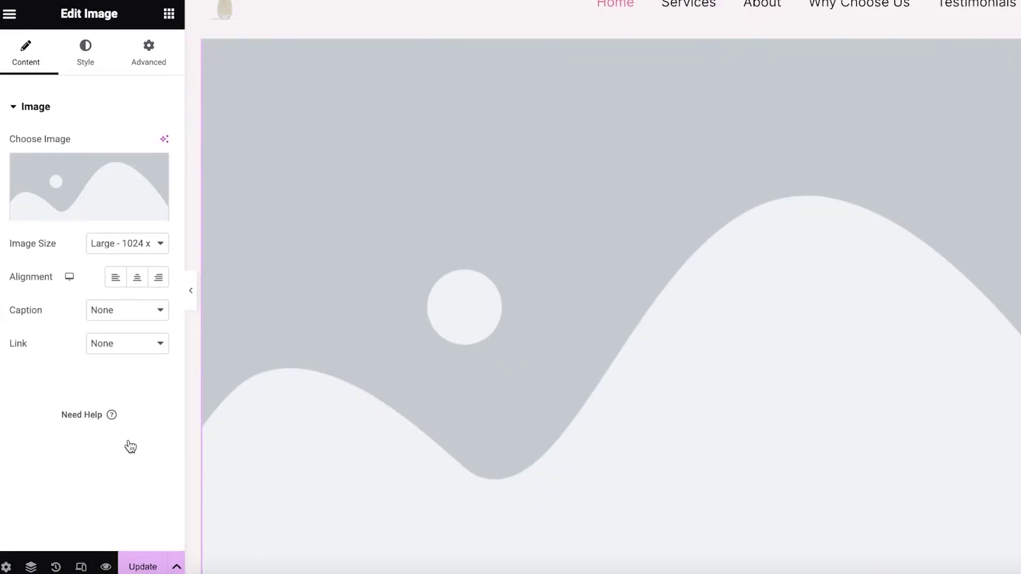
click(113, 212)
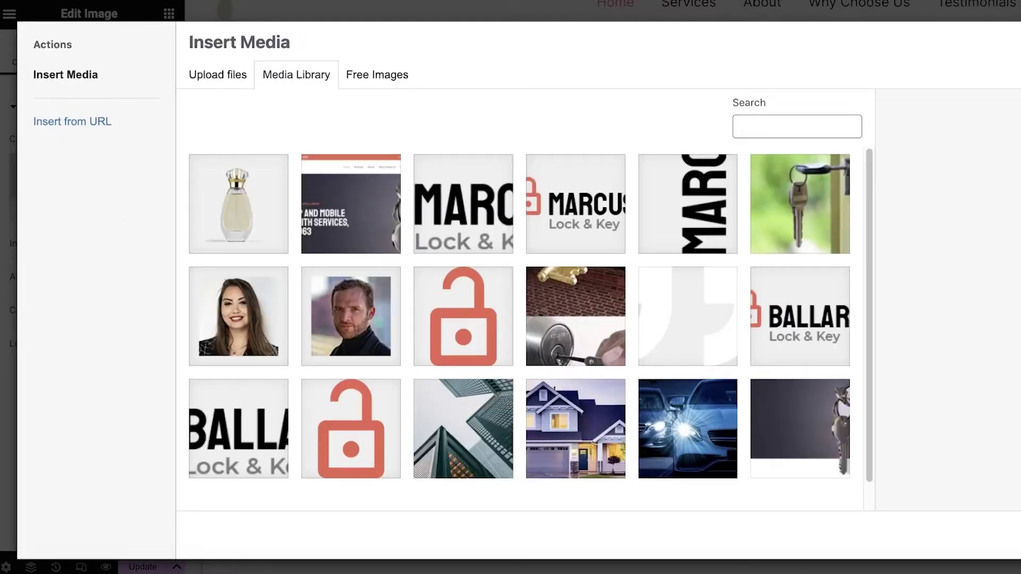
key(Escape)
scroll(391, 83, up, 3)
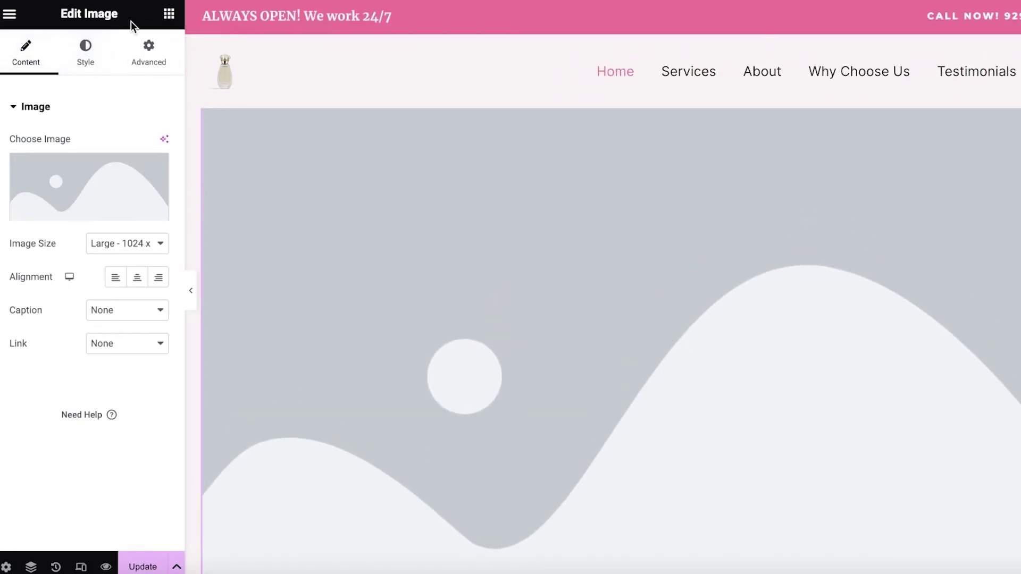
Restore 'Section Converted to Container' from History and delete the duplicate container.
click(170, 16)
click(55, 566)
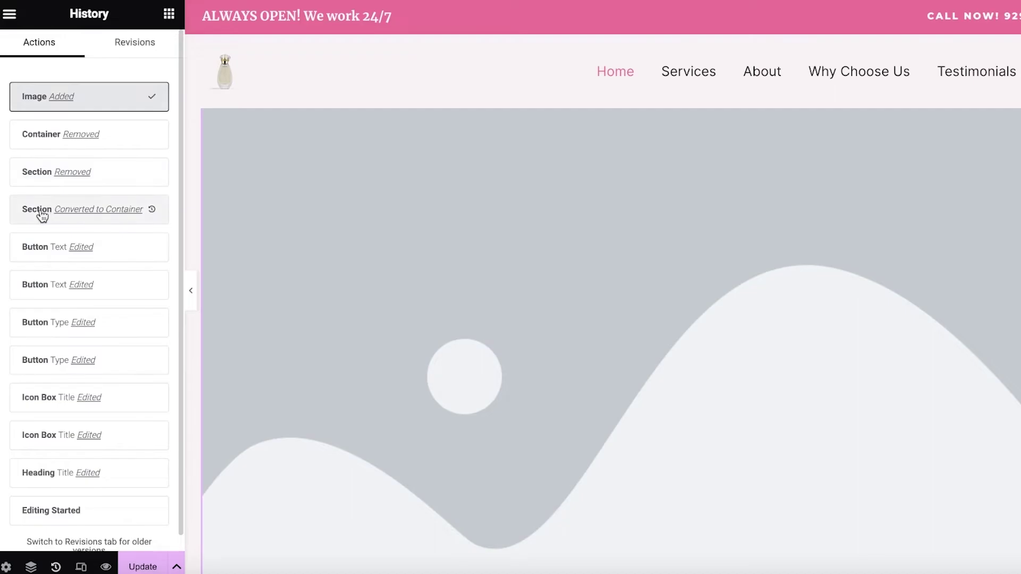
click(154, 213)
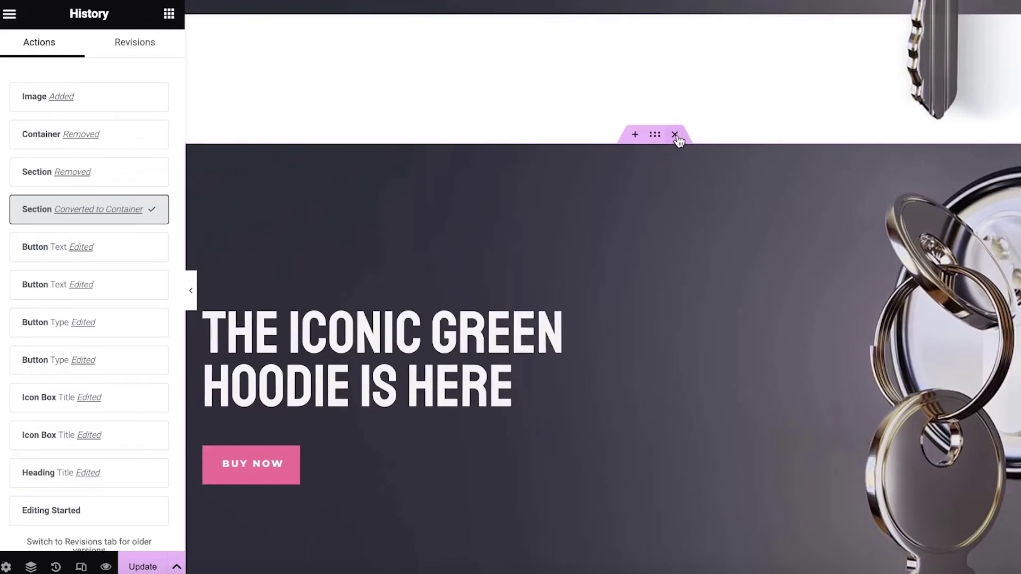
click(676, 135)
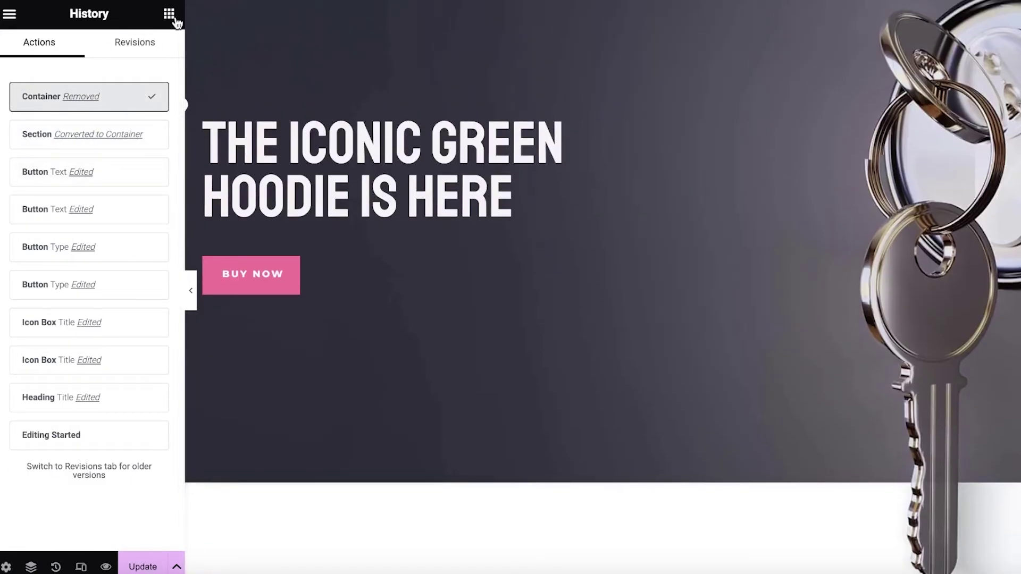
scroll(537, 72, up, 3)
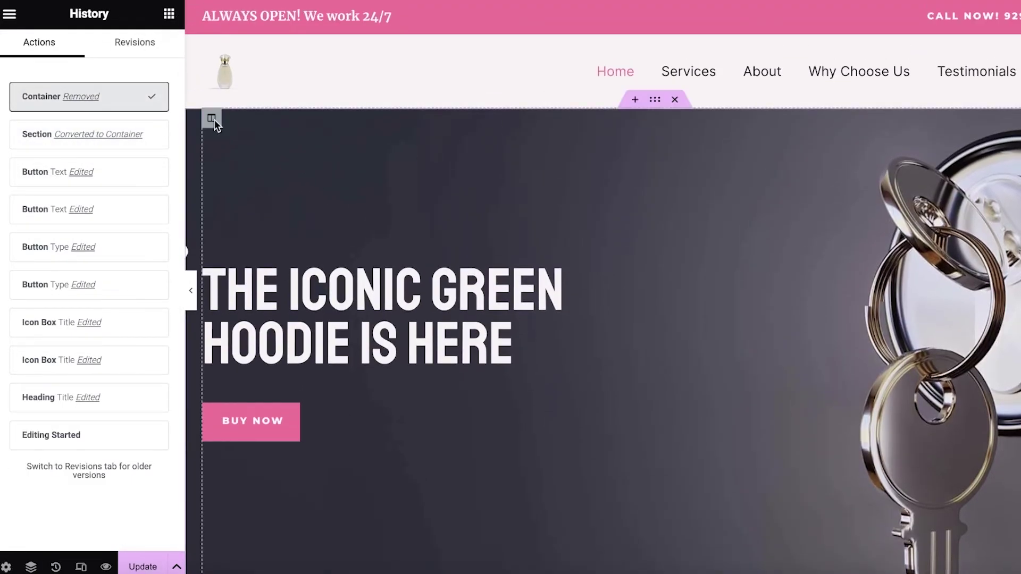
Open the hero column's Style settings and look through its border, typography and background sections.
click(211, 120)
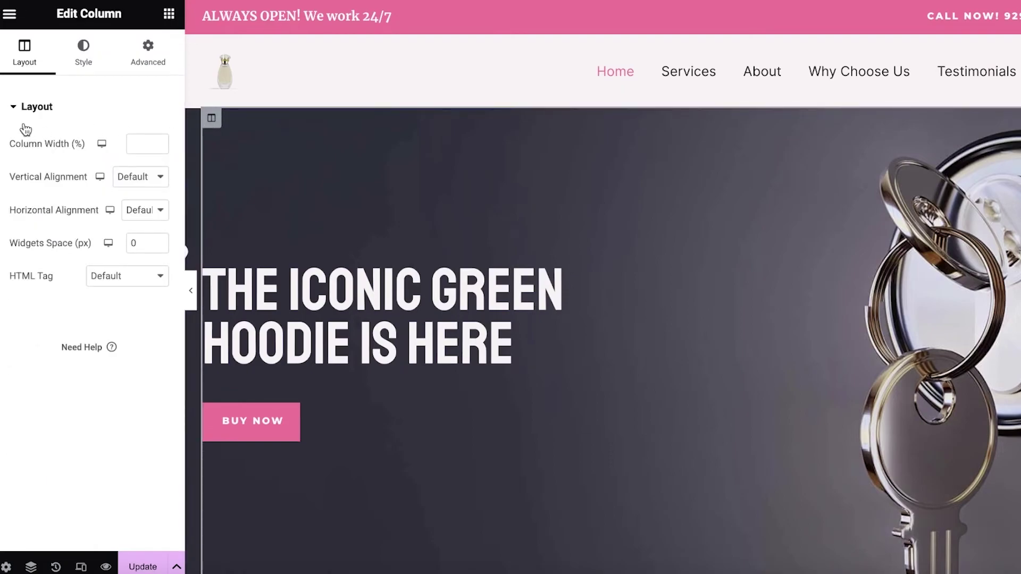
click(83, 53)
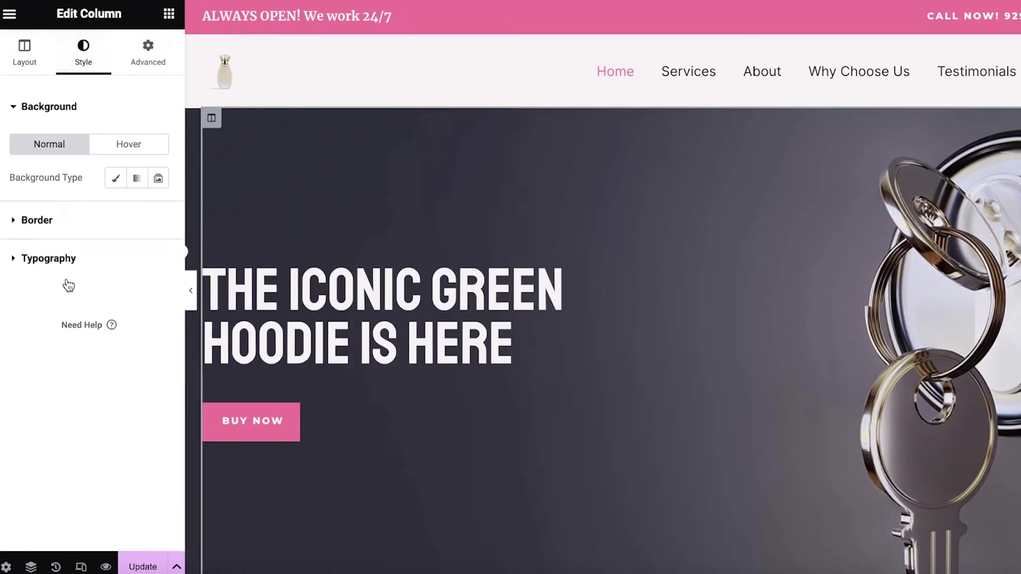
click(36, 220)
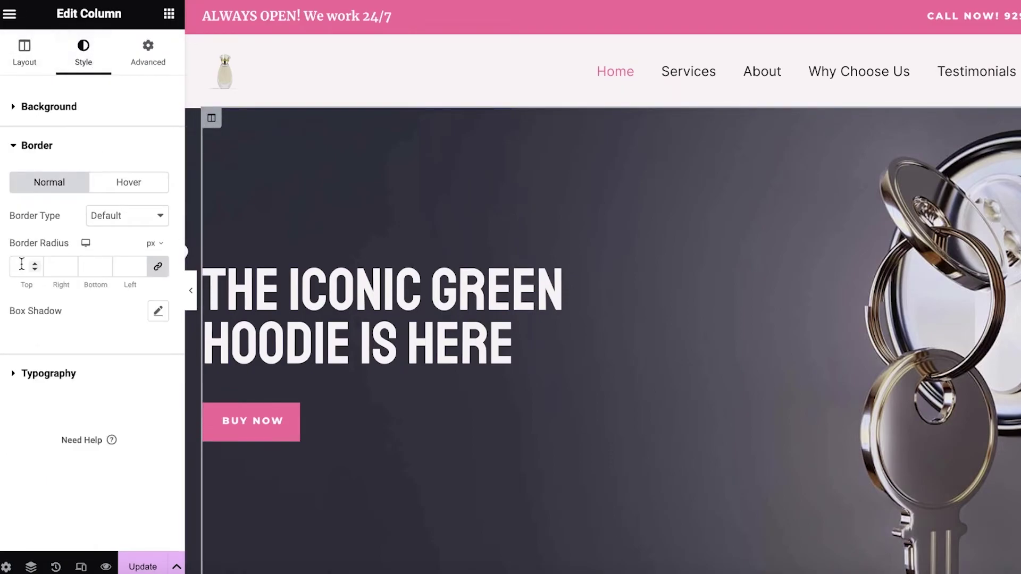
click(25, 378)
click(18, 109)
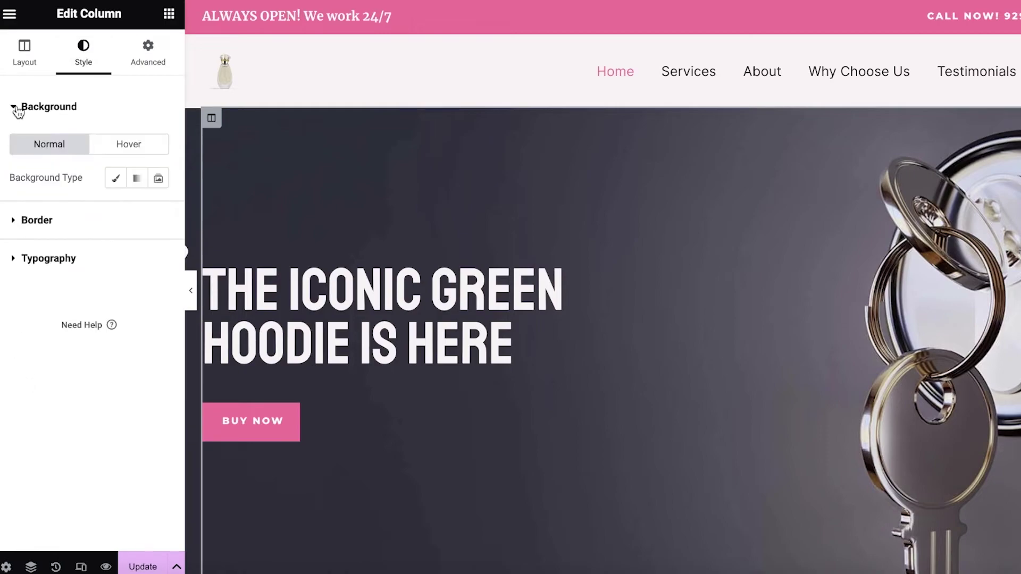
click(113, 147)
click(53, 147)
Set the column's normal-state background type to Slideshow.
click(124, 58)
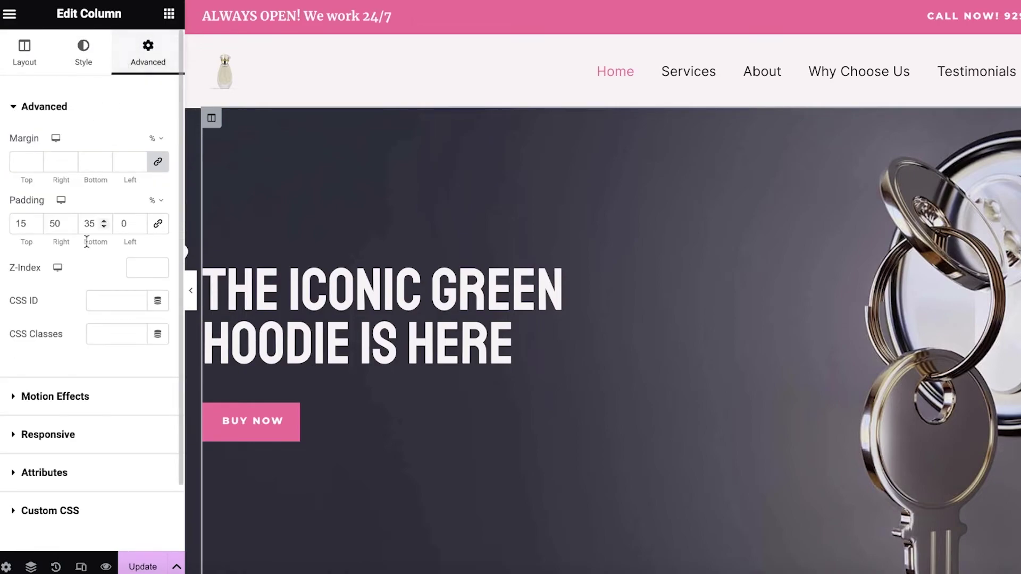
scroll(87, 243, down, 2)
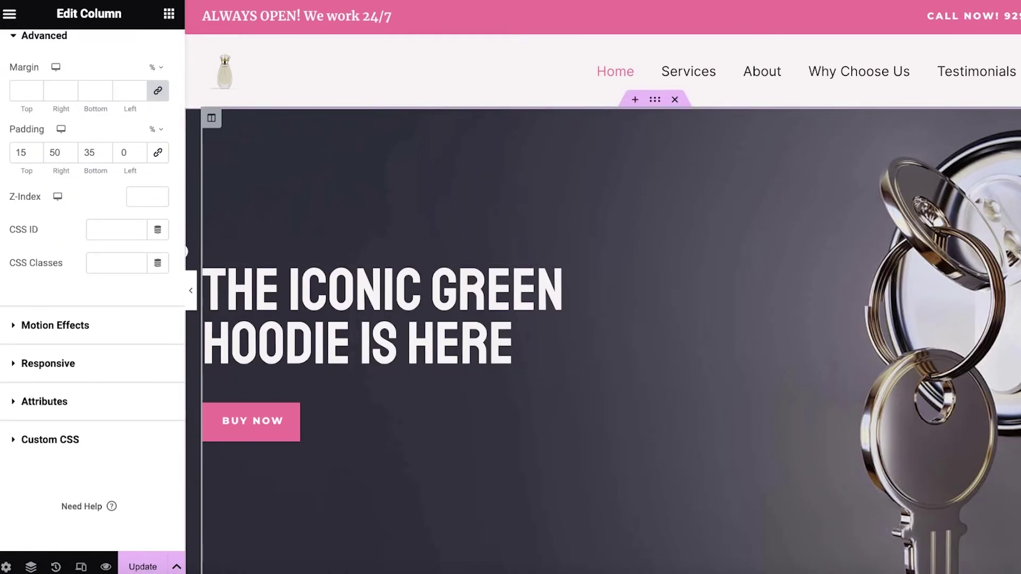
scroll(371, 161, down, 2)
scroll(372, 162, up, 2)
scroll(90, 213, up, 2)
click(83, 52)
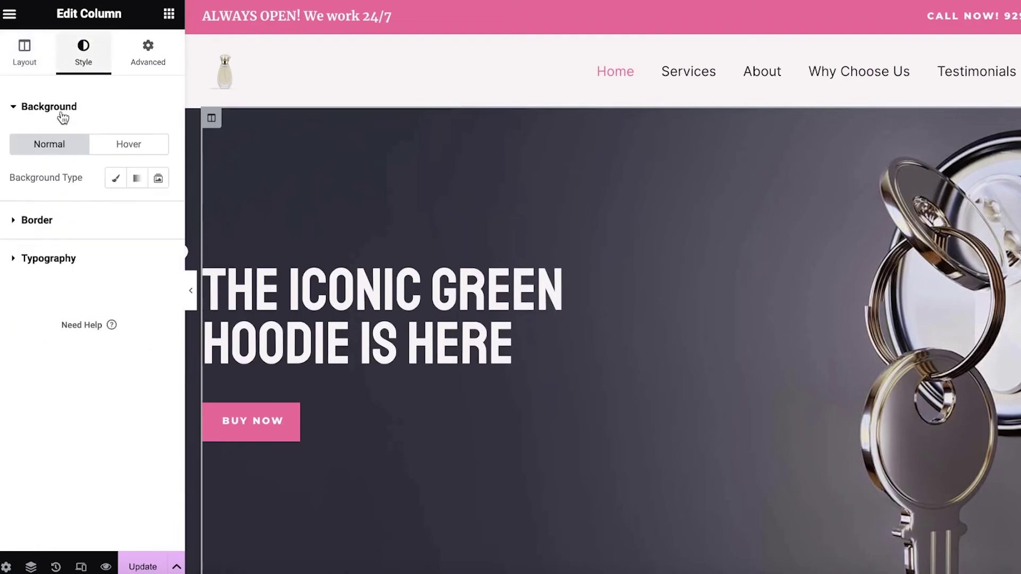
click(106, 144)
click(64, 143)
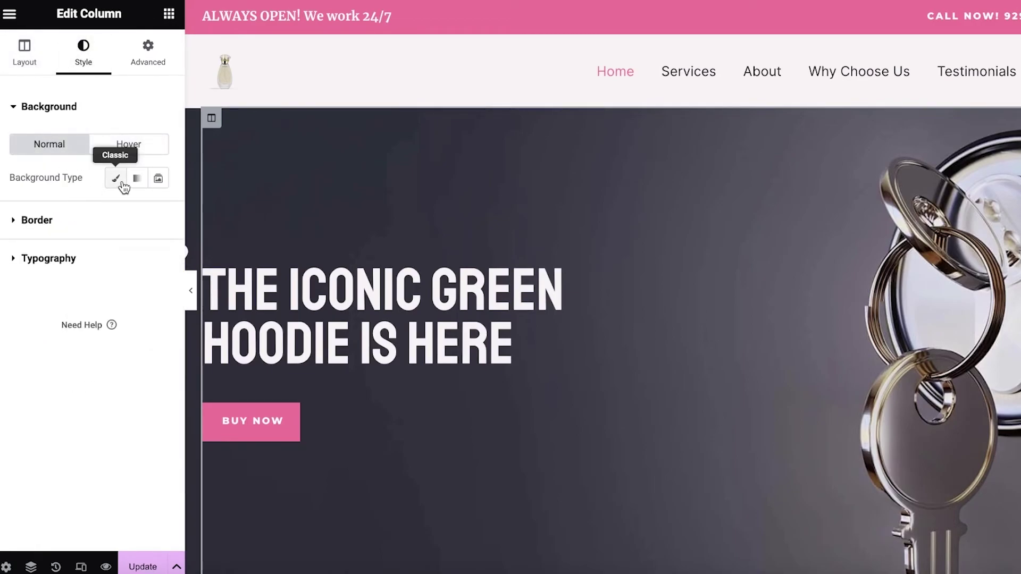
click(158, 179)
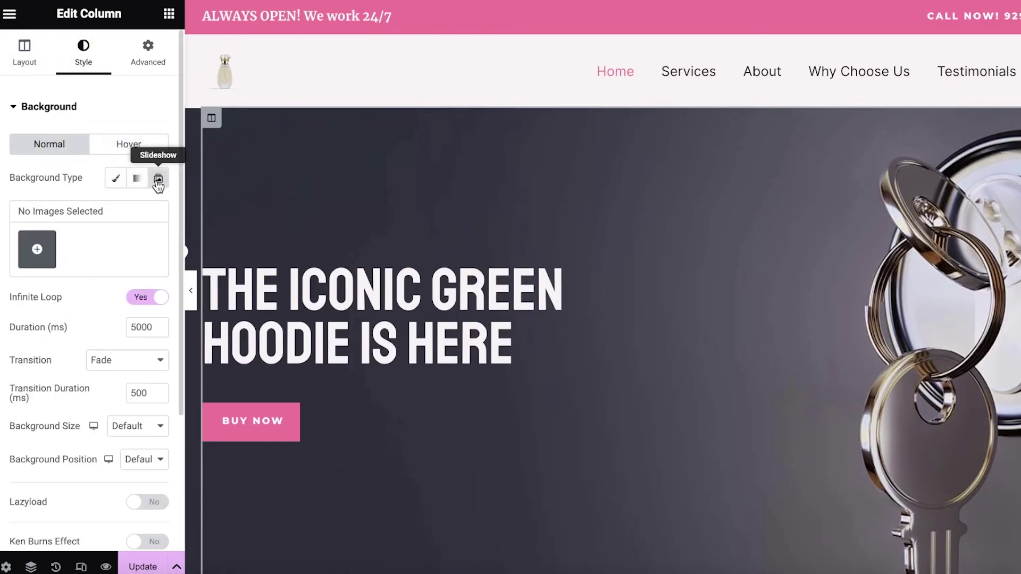
Start adding slideshow images and browse to the Downloads folder to upload a file.
click(55, 237)
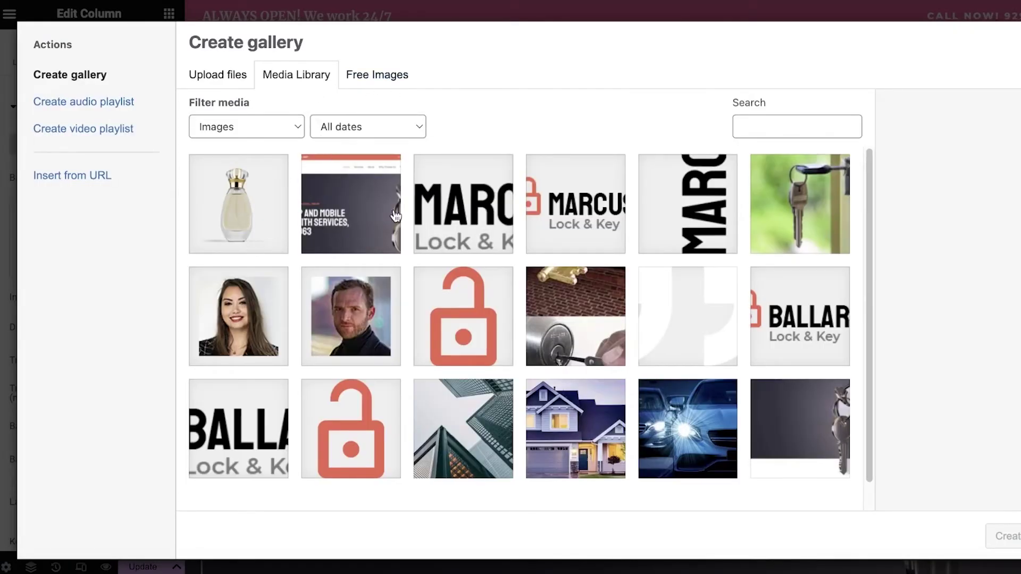
scroll(325, 223, down, 1)
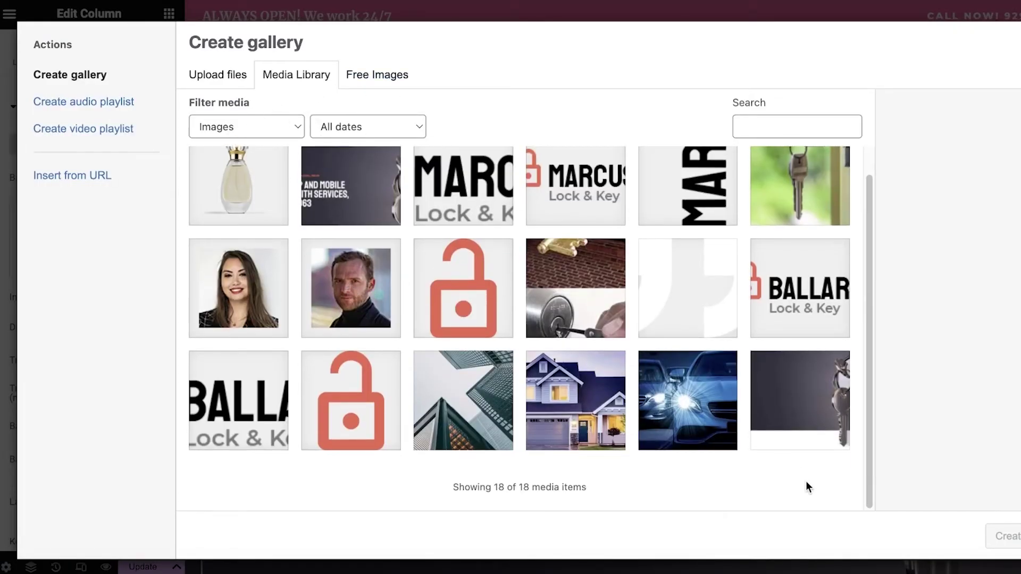
scroll(659, 496, up, 1)
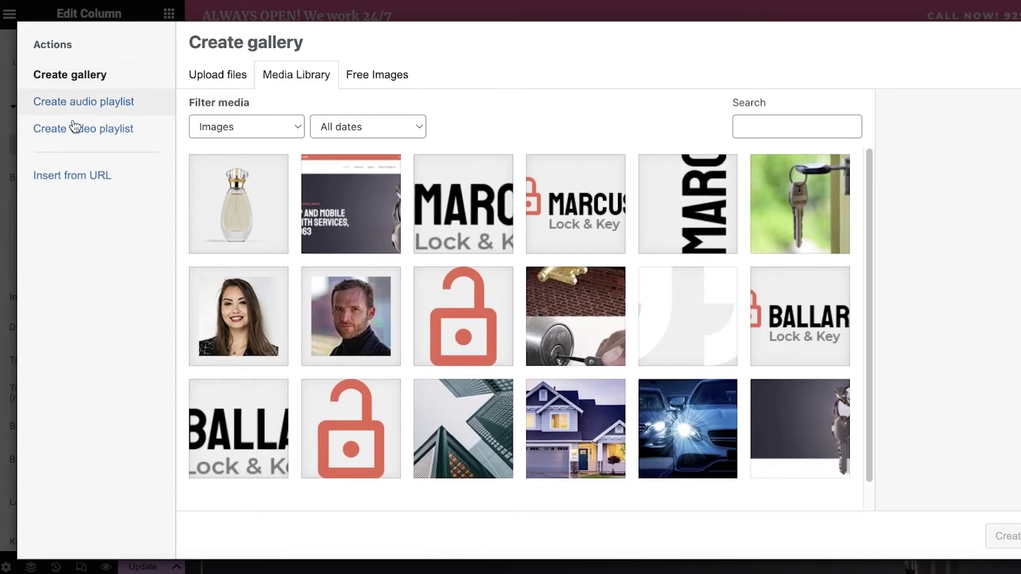
click(235, 80)
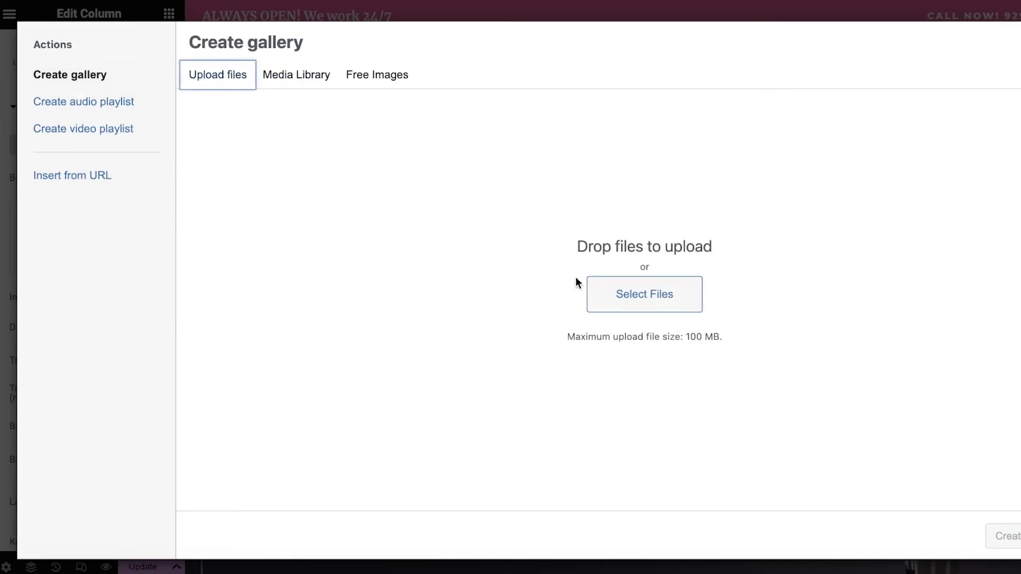
click(191, 184)
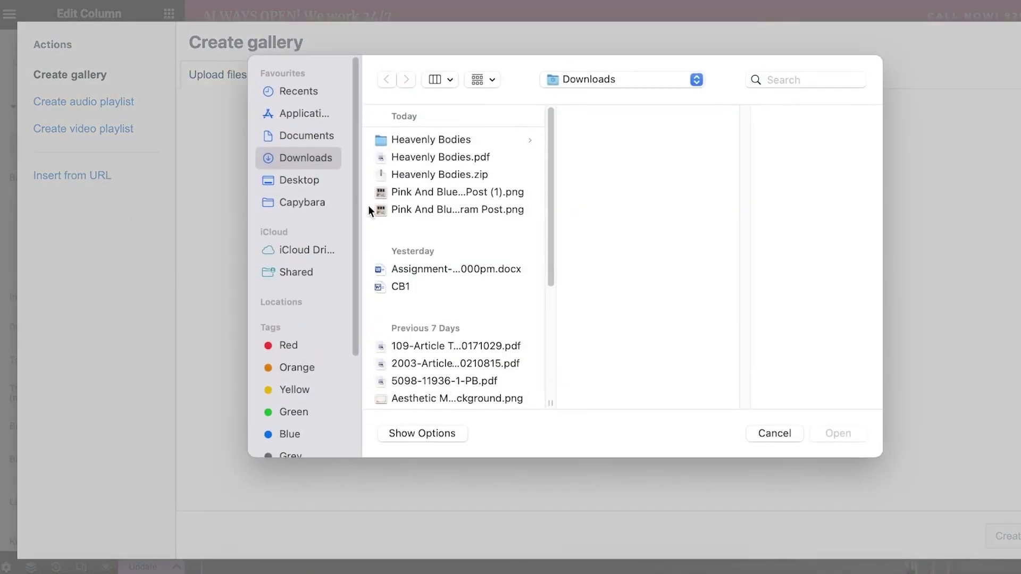
click(298, 202)
click(299, 166)
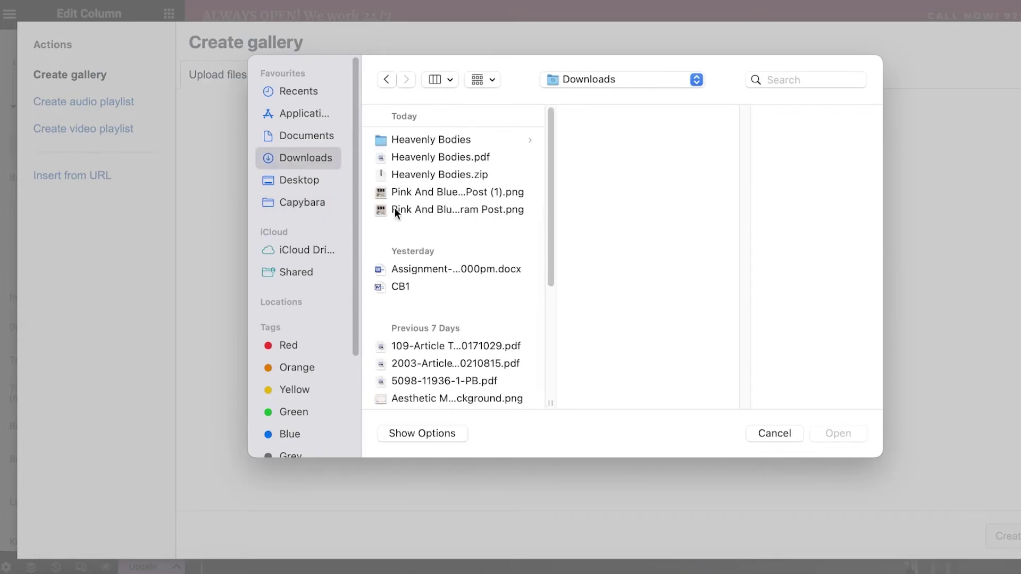
Upload the pexels-photo-5733000 green-hoodie photo to the media library.
scroll(423, 202, down, 5)
click(425, 216)
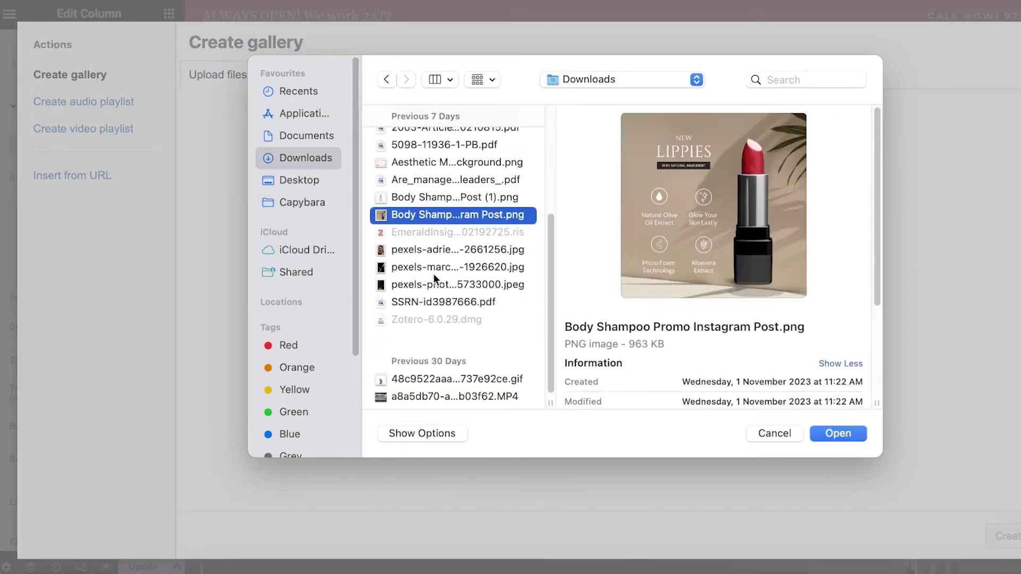
click(432, 271)
click(433, 284)
scroll(435, 298, down, 1)
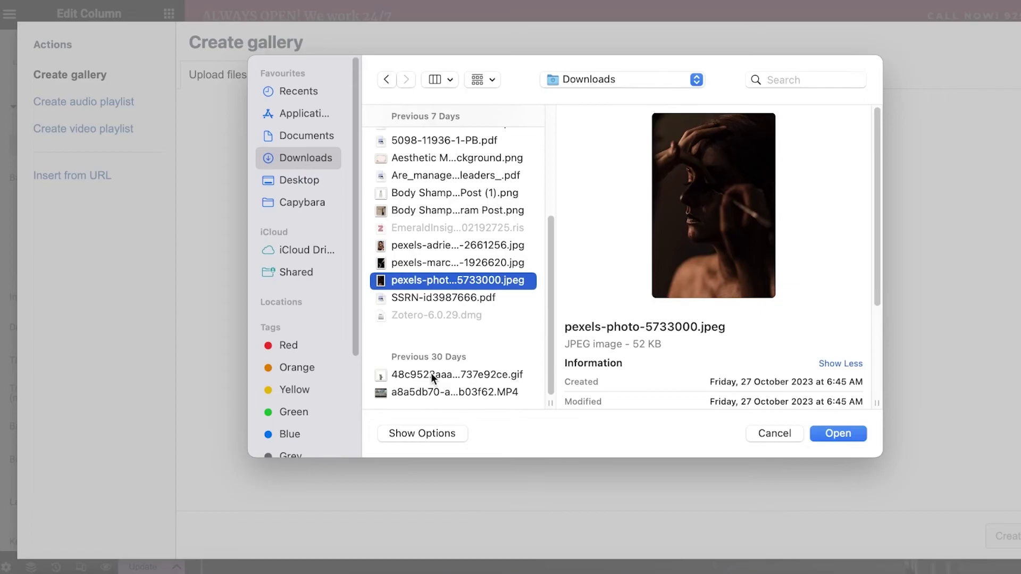
click(424, 210)
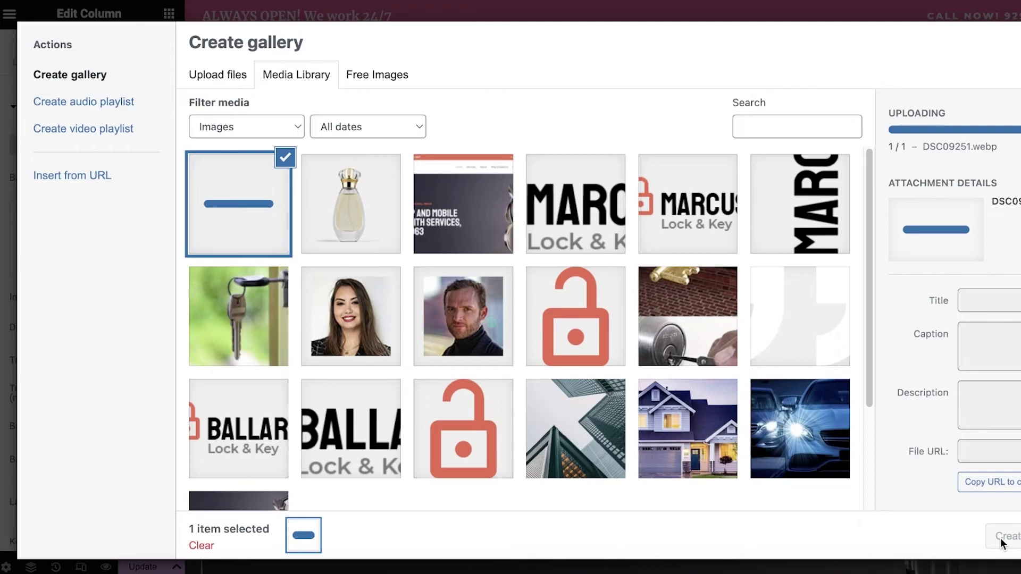
Create a gallery from the hoodie photo and insert it into the background slideshow.
click(1010, 538)
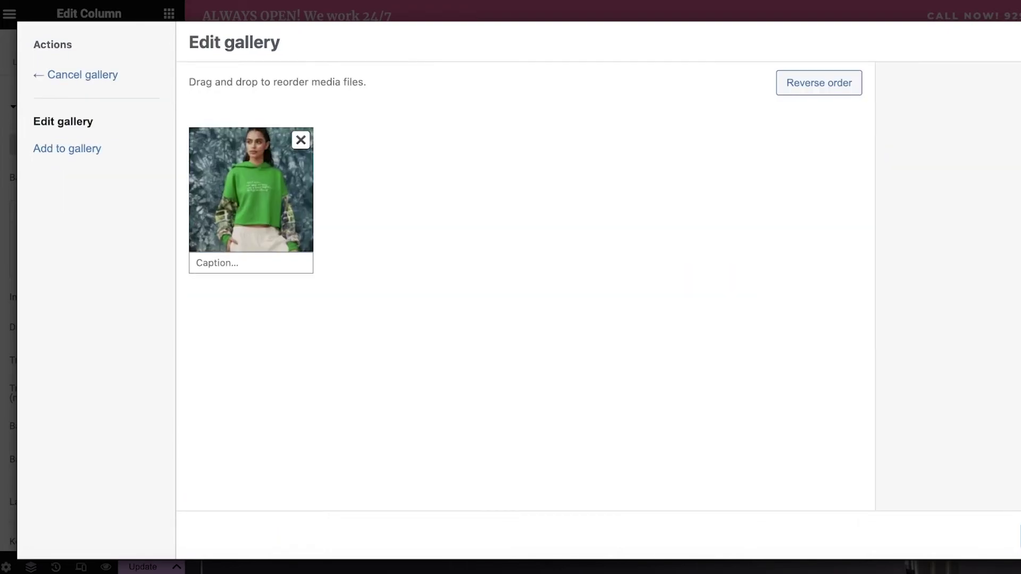
click(1010, 538)
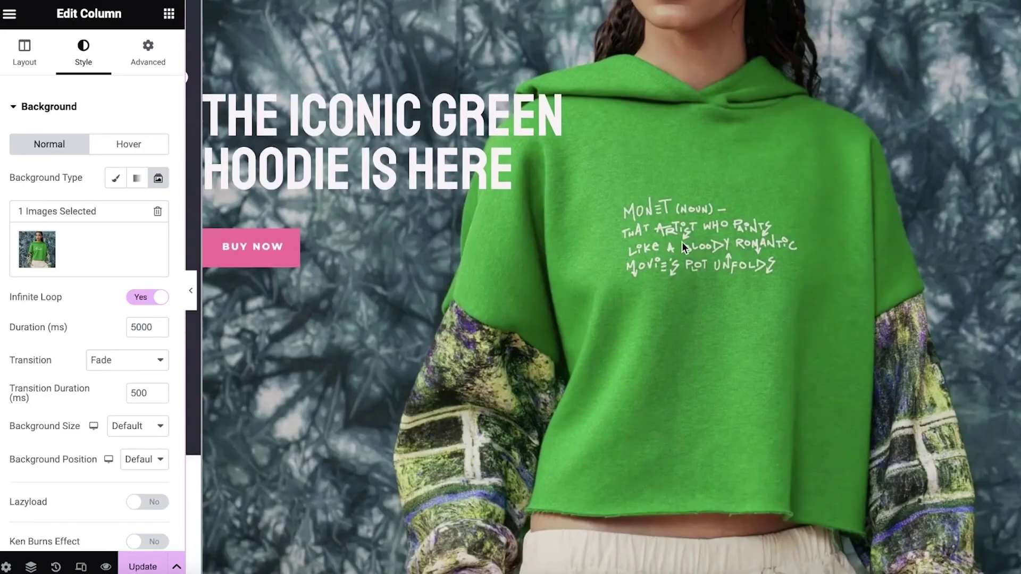
scroll(681, 241, down, 4)
scroll(851, 240, up, 7)
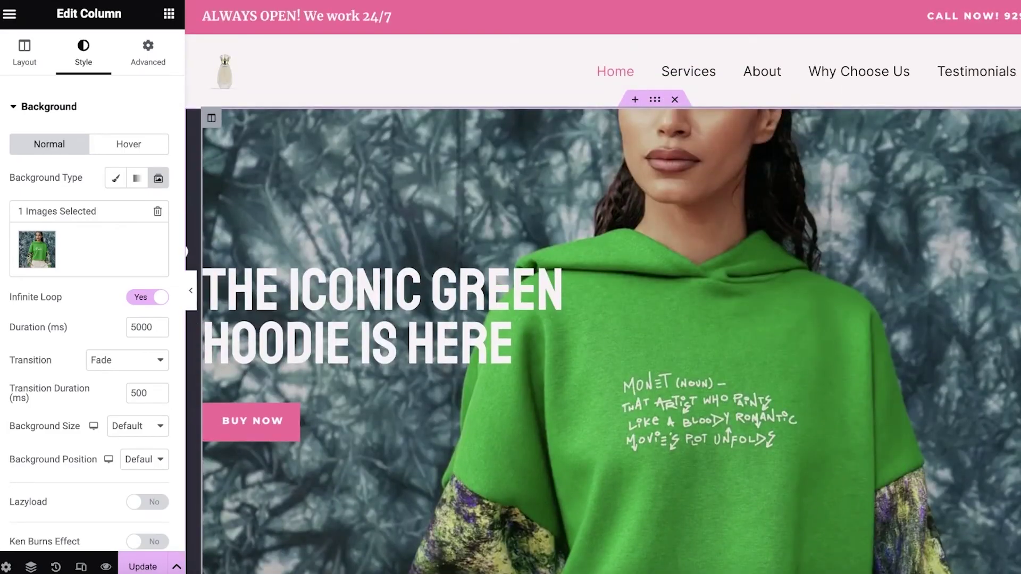
scroll(624, 178, down, 10)
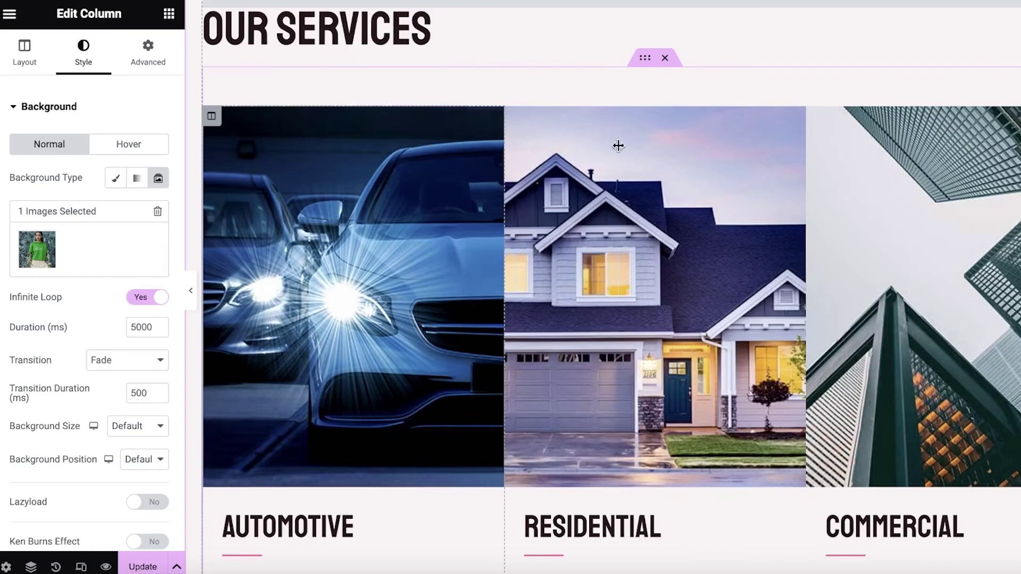
scroll(755, 144, down, 8)
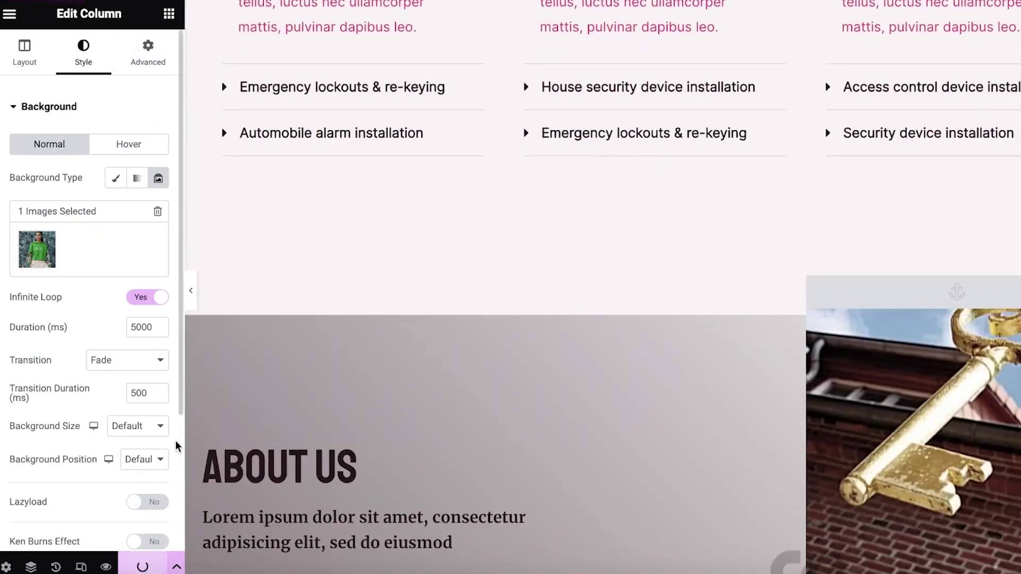
click(10, 21)
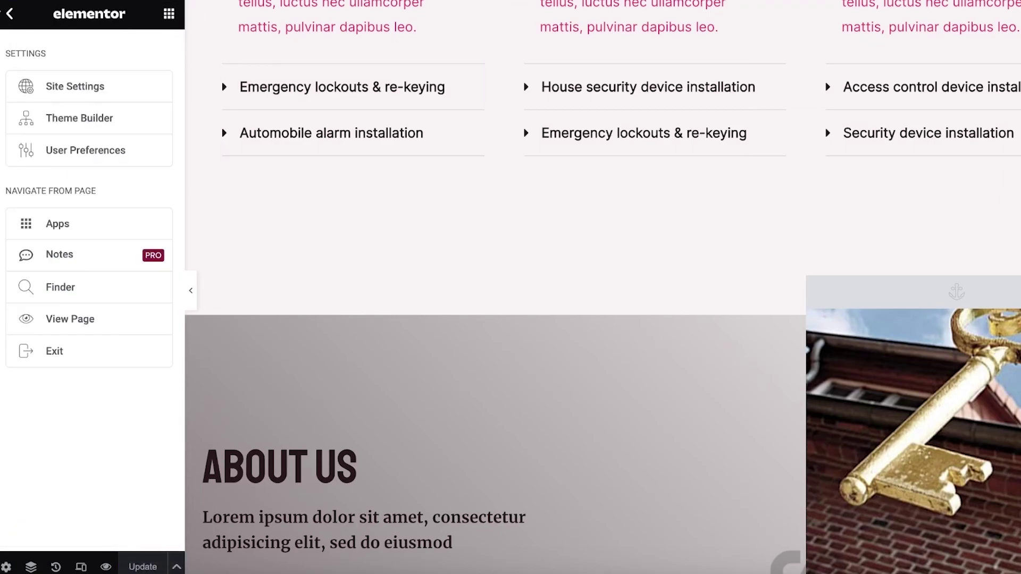
Exit Elementor to the dashboard, view the live homepage, and return to the Pages list.
click(8, 22)
click(8, 21)
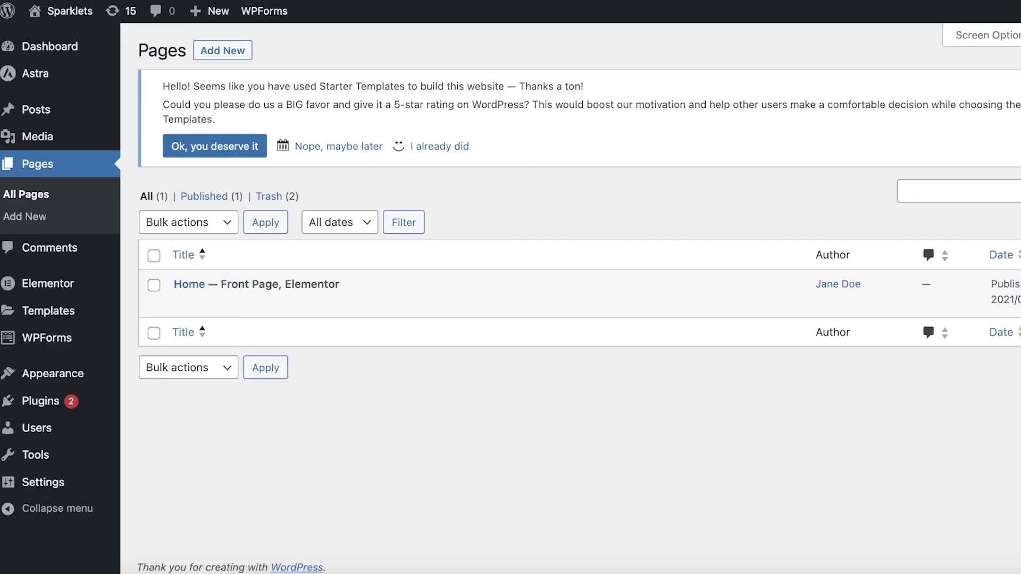
mouse_move(50, 16)
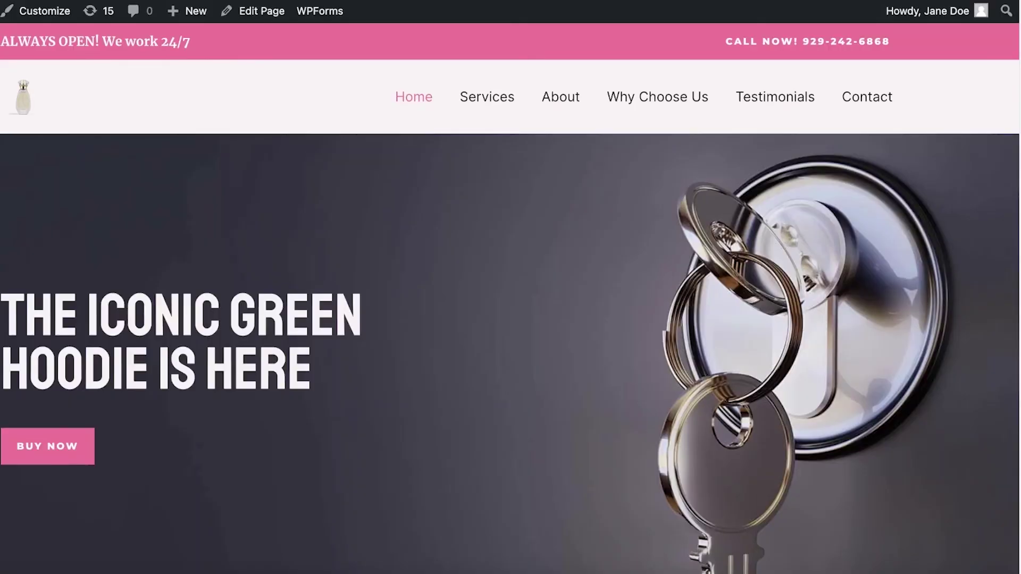
mouse_move(319, 10)
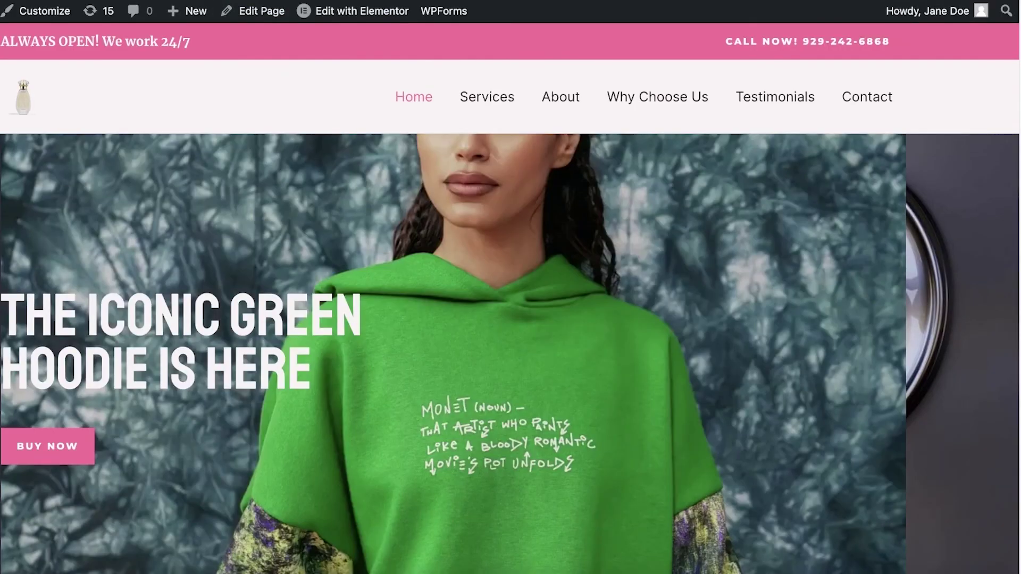
scroll(452, 168, down, 10)
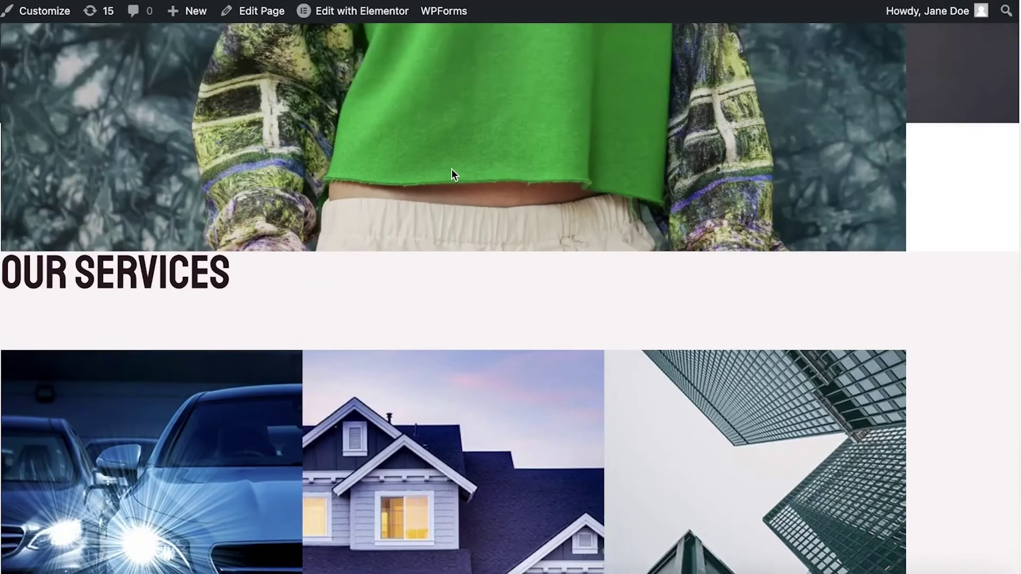
scroll(451, 168, up, 10)
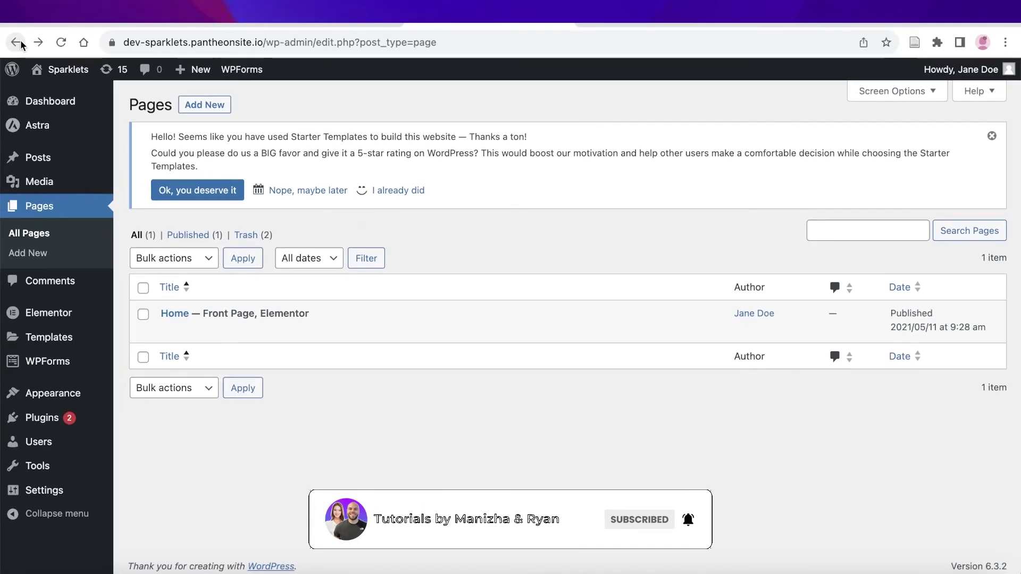
mouse_move(0, 58)
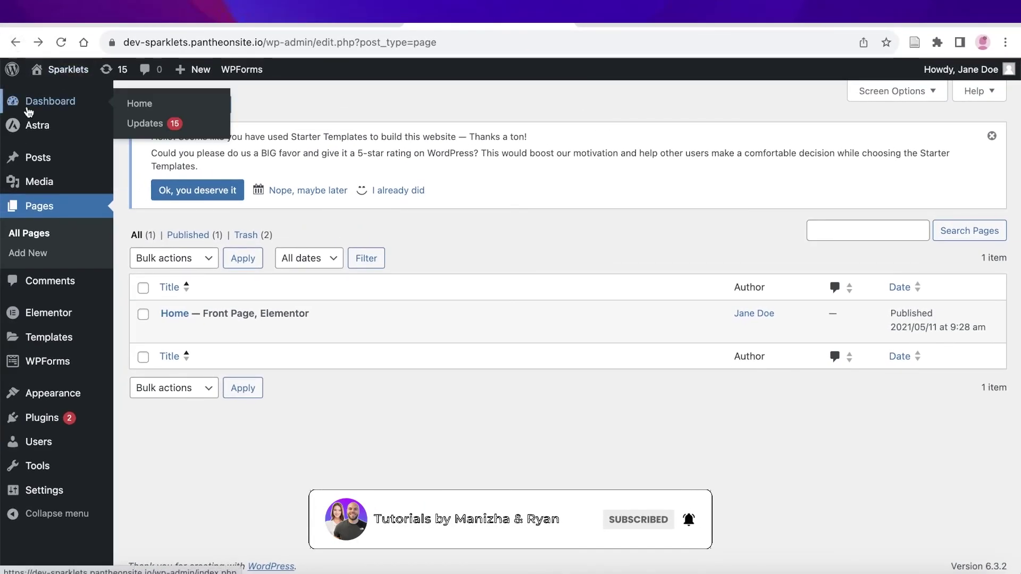